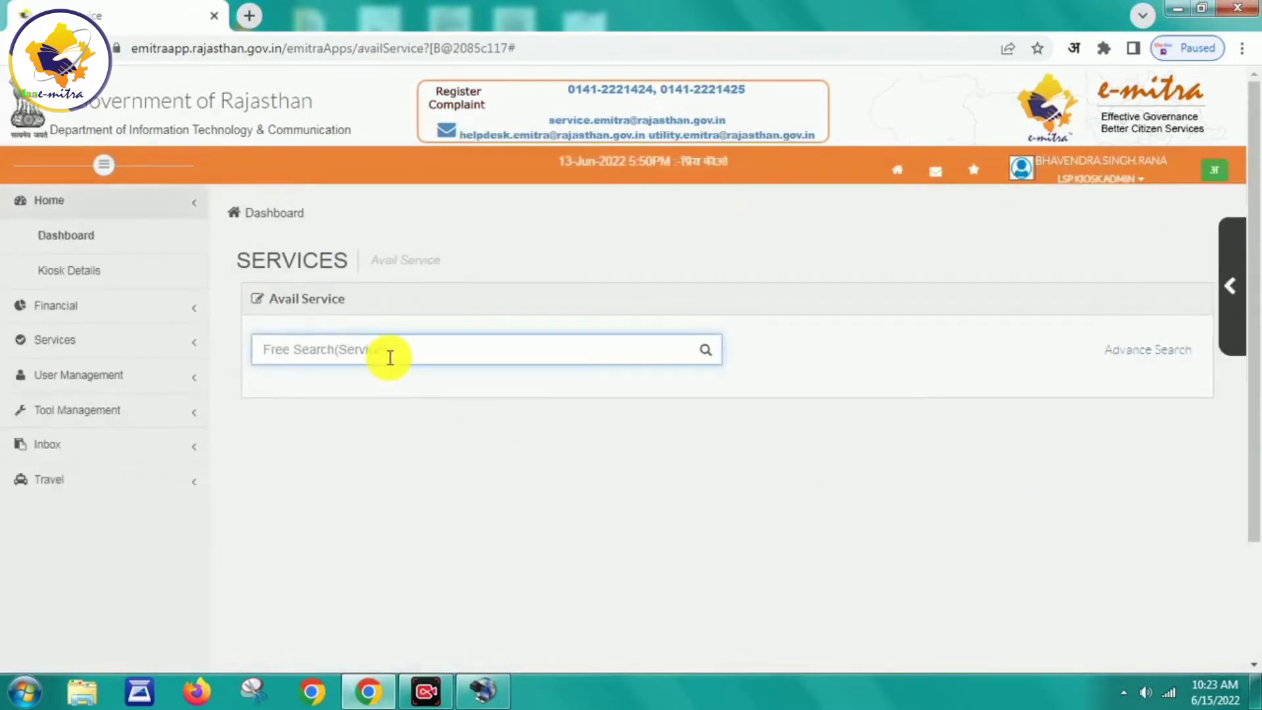
Search the services for AGRICULTURAL, choose the agricultural inputs license for seeds, fertilizers and insecticides, and accept the redirect to the third-party portal
left_click(390, 356)
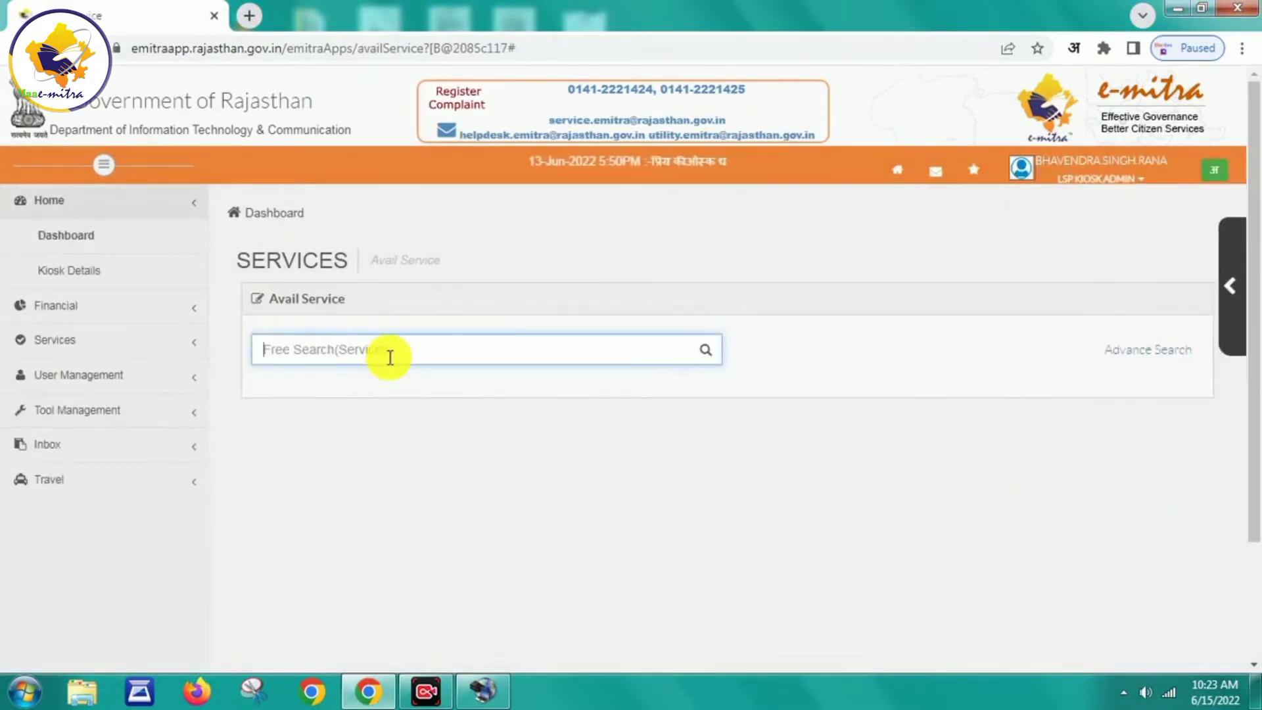
type("AGRICULTURAL")
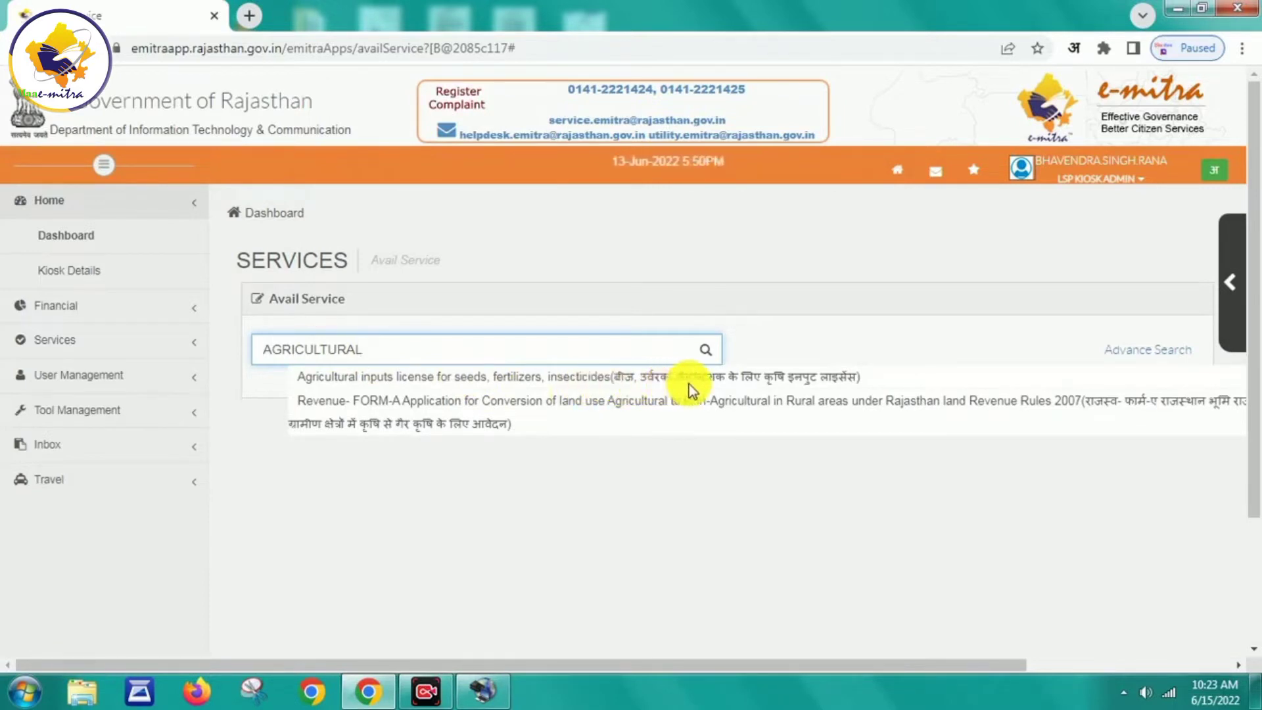
left_click(794, 378)
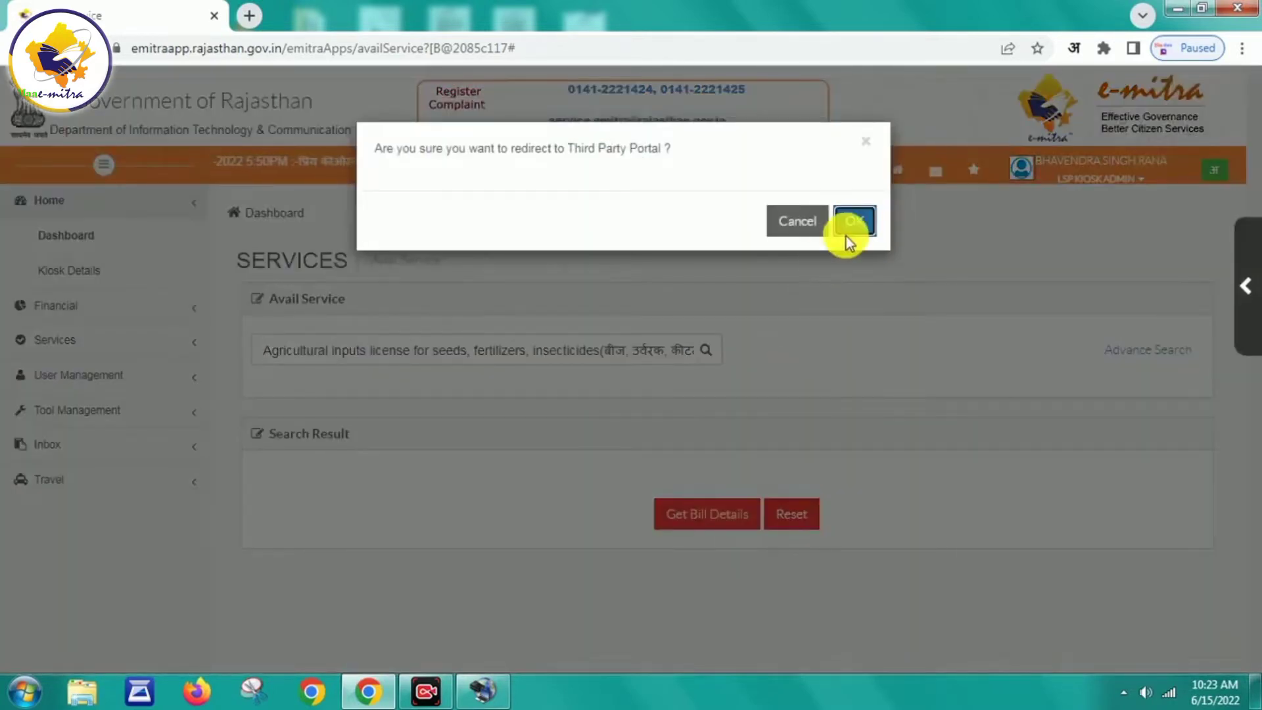
left_click(855, 225)
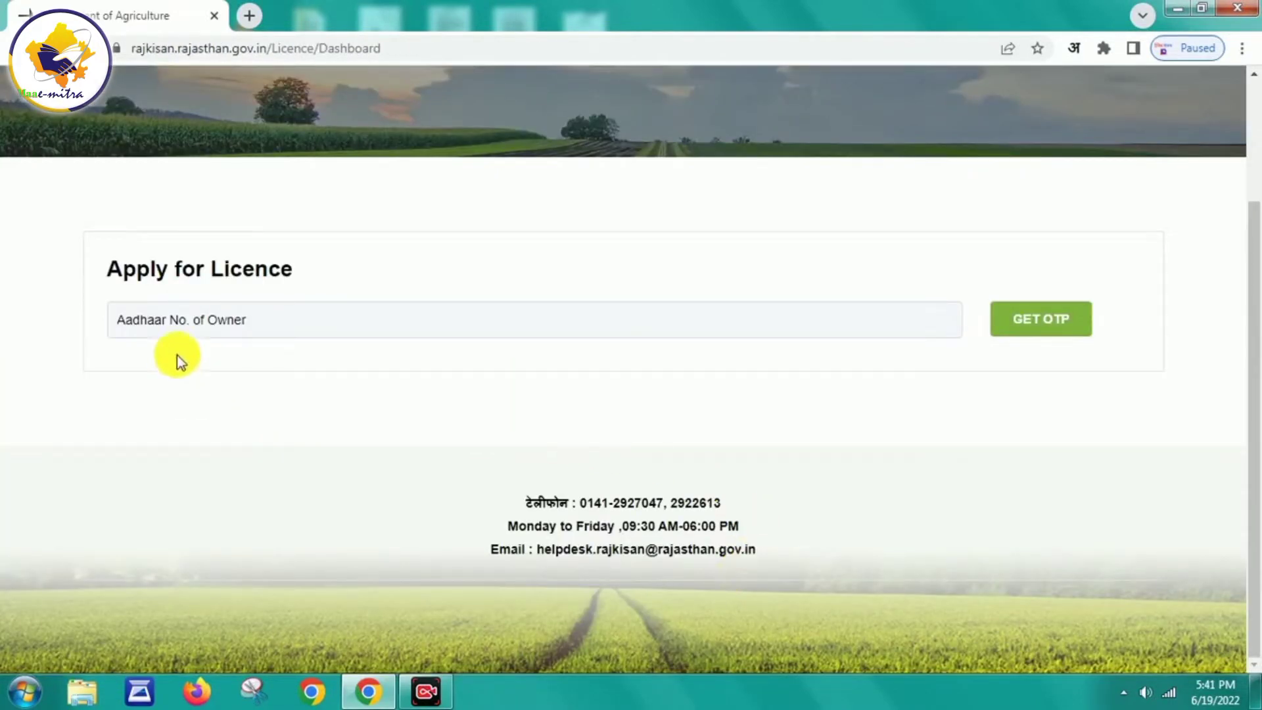
Enter the owner's Aadhaar number under Apply for Licence and request the OTP
left_click(131, 319)
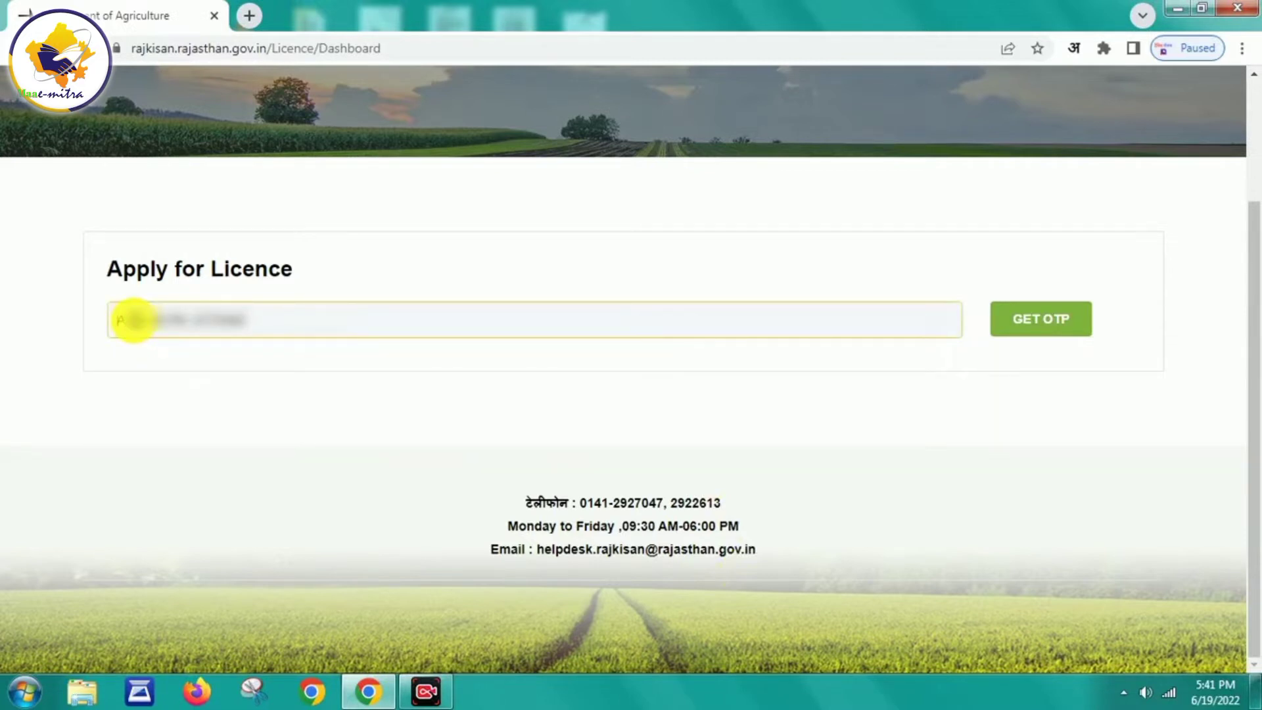
type("9???????????")
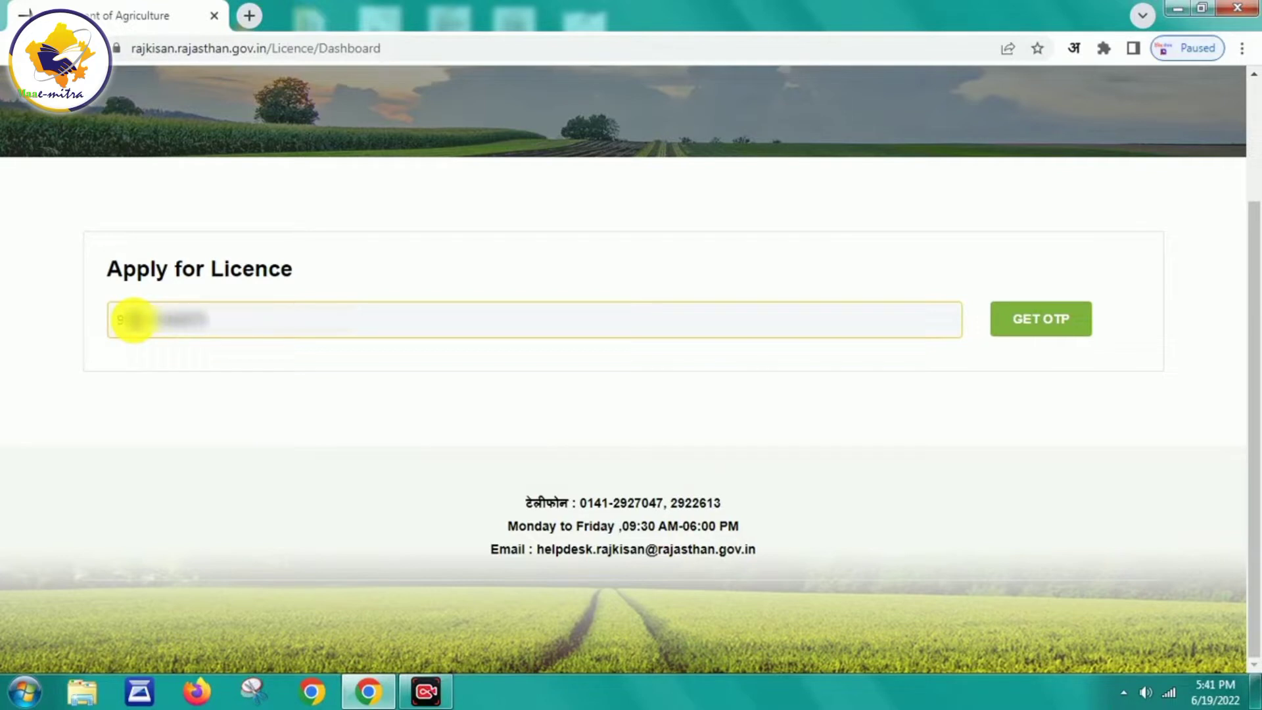
left_click(1025, 320)
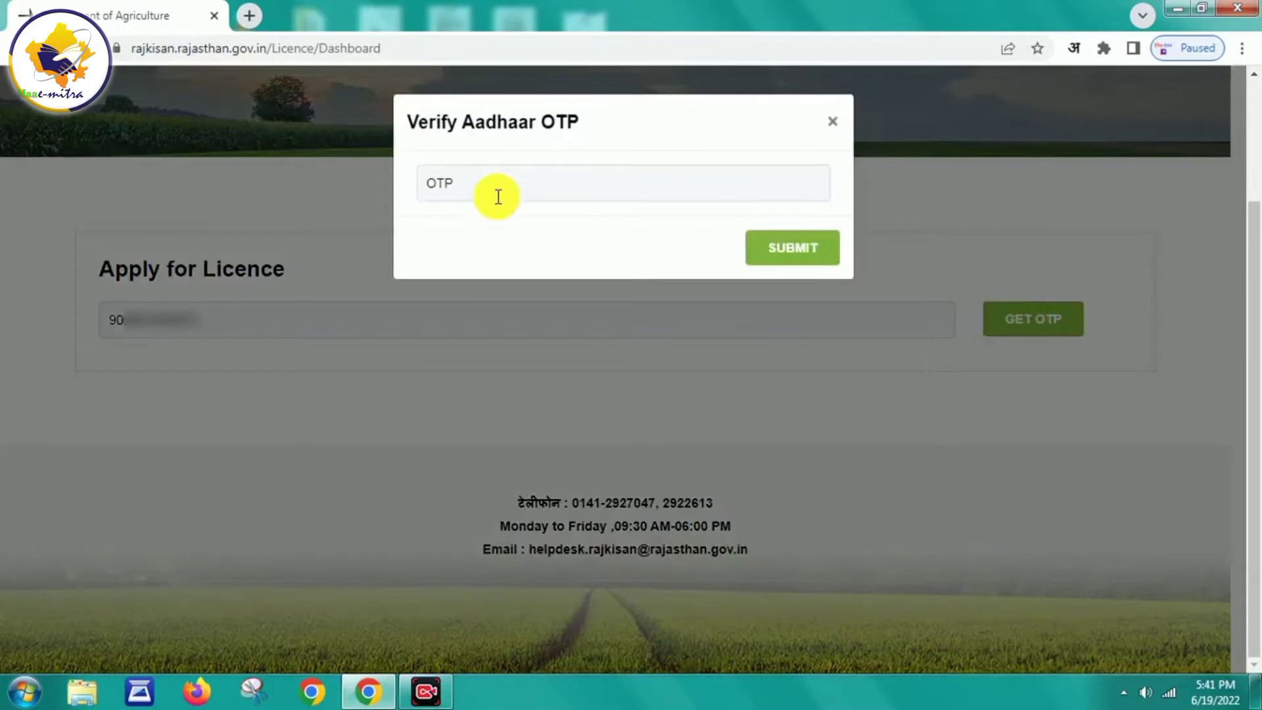
Enter the received OTP in the Aadhaar verification dialog and submit it
left_click(479, 183)
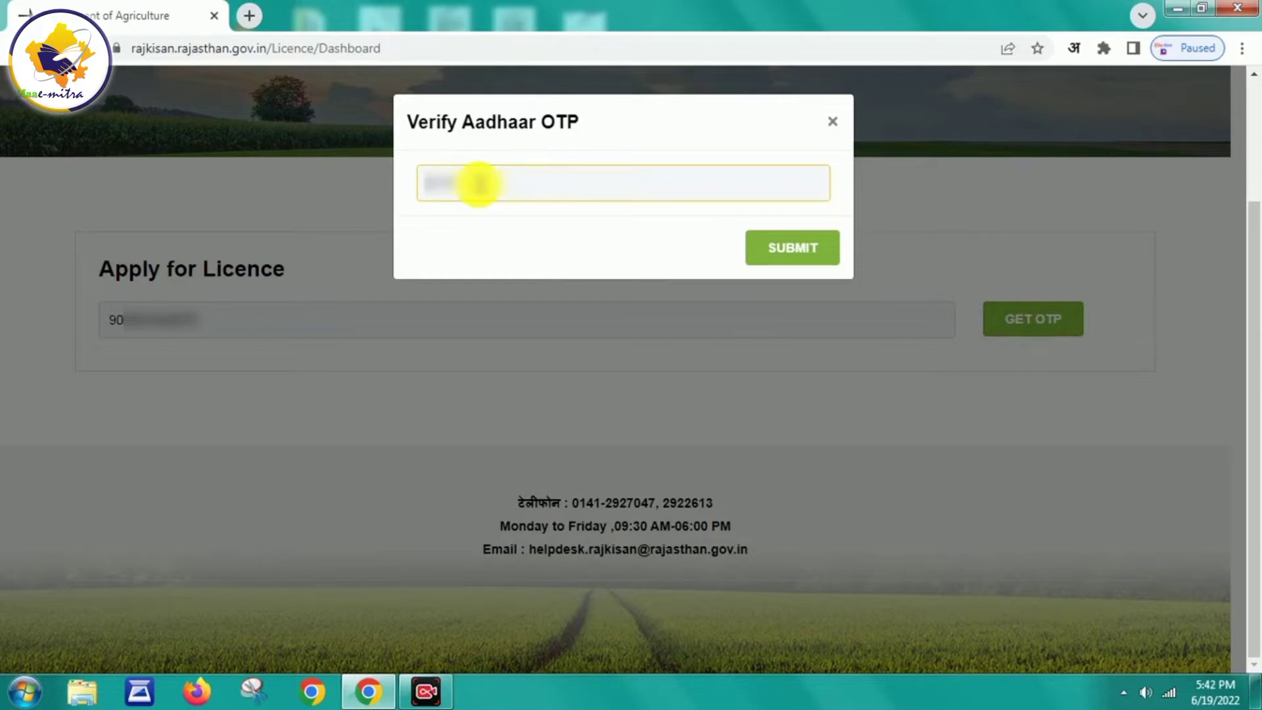
type("***")
key("BackSpace")
key("BackSpace")
type("***")
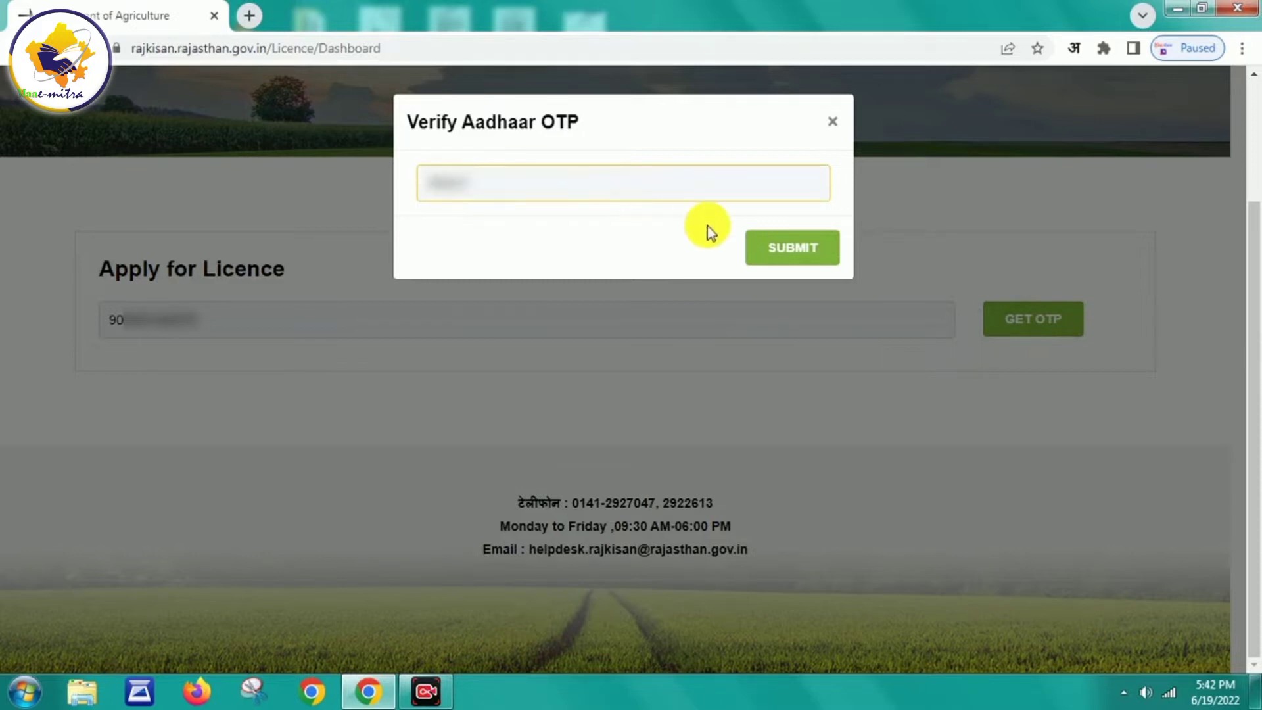
left_click(811, 264)
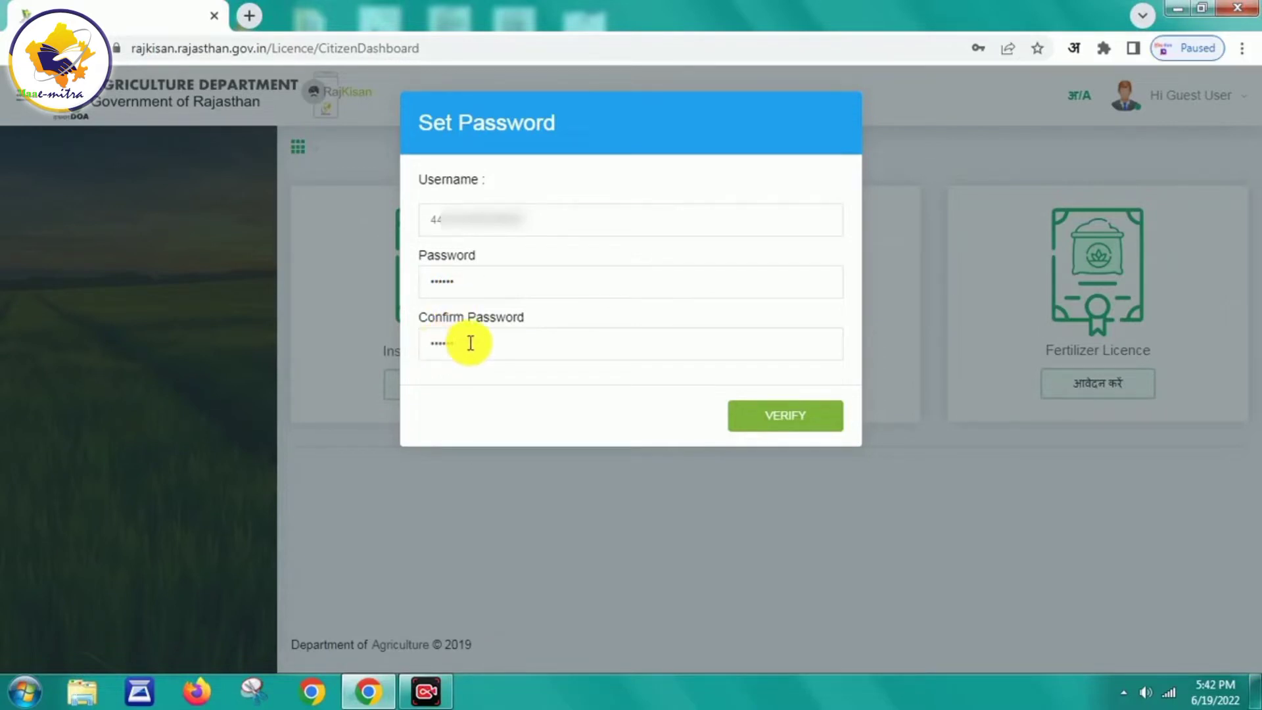
Submit the new account password with its confirmation and acknowledge the resulting message
left_click(809, 421)
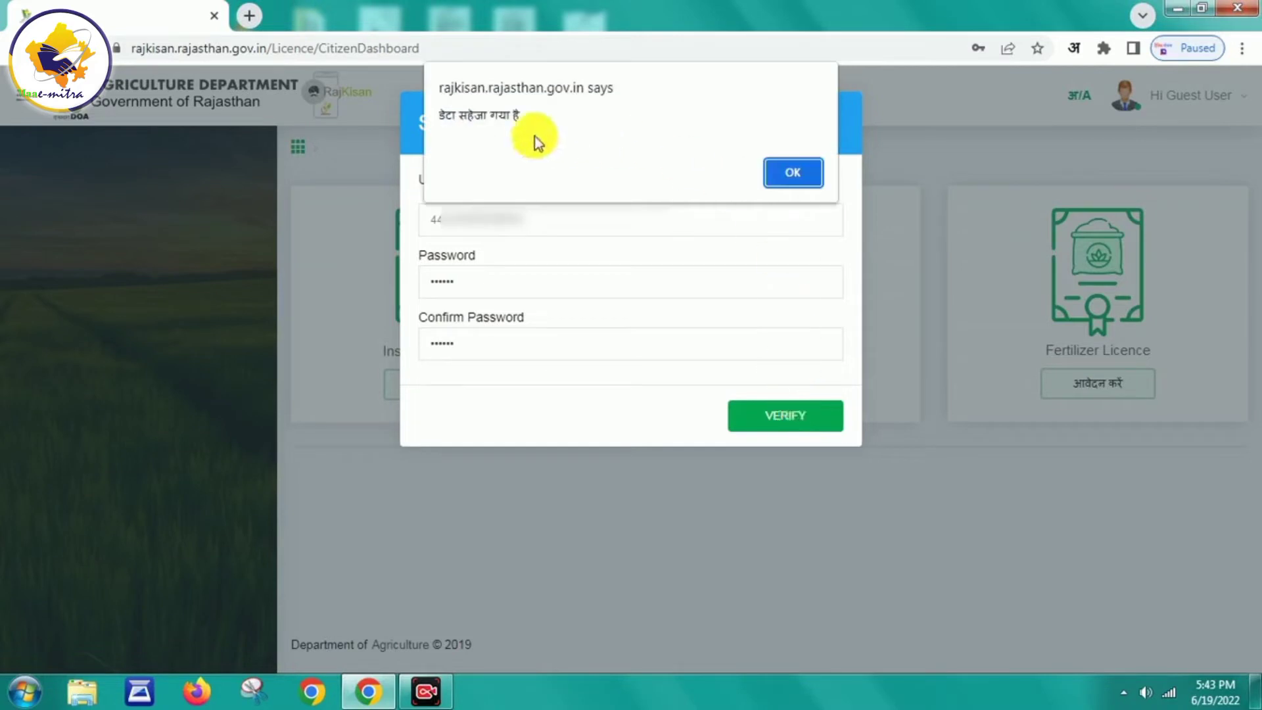
left_click(782, 172)
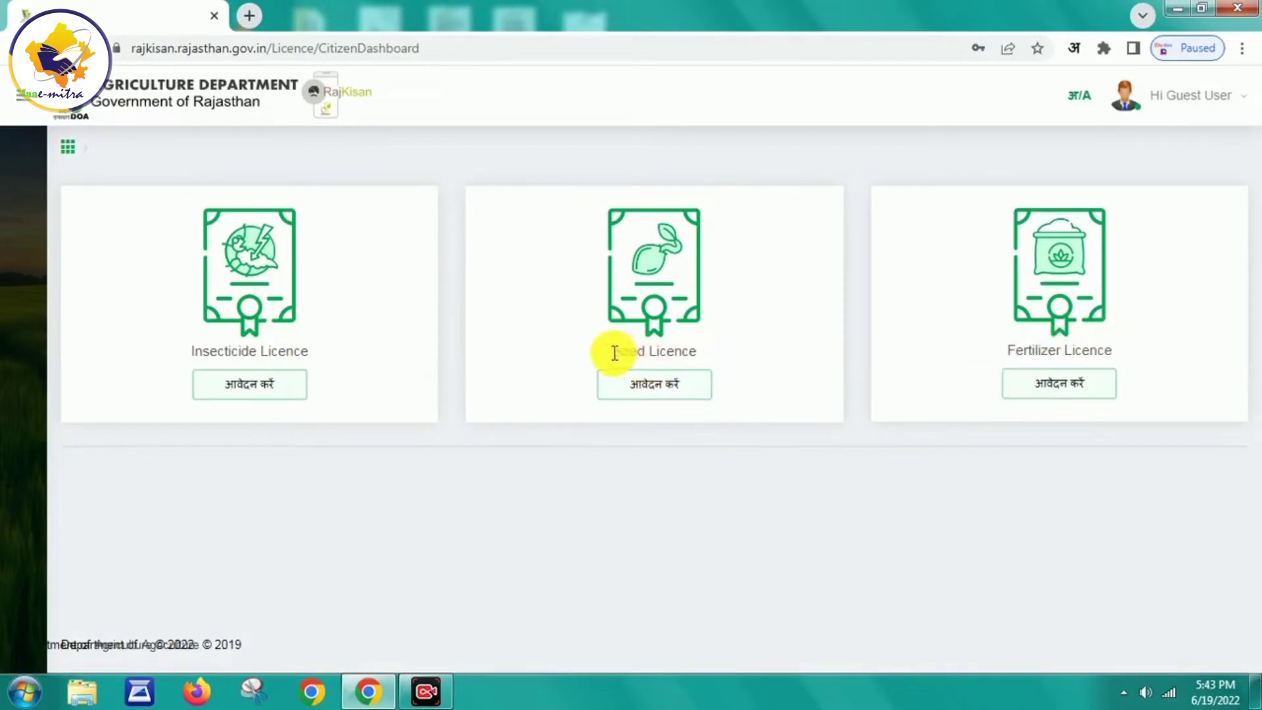
Start a Seed Licence application, accept the statement that all instructions have been read, and continue to the application form
left_click_drag(611, 352, 743, 362)
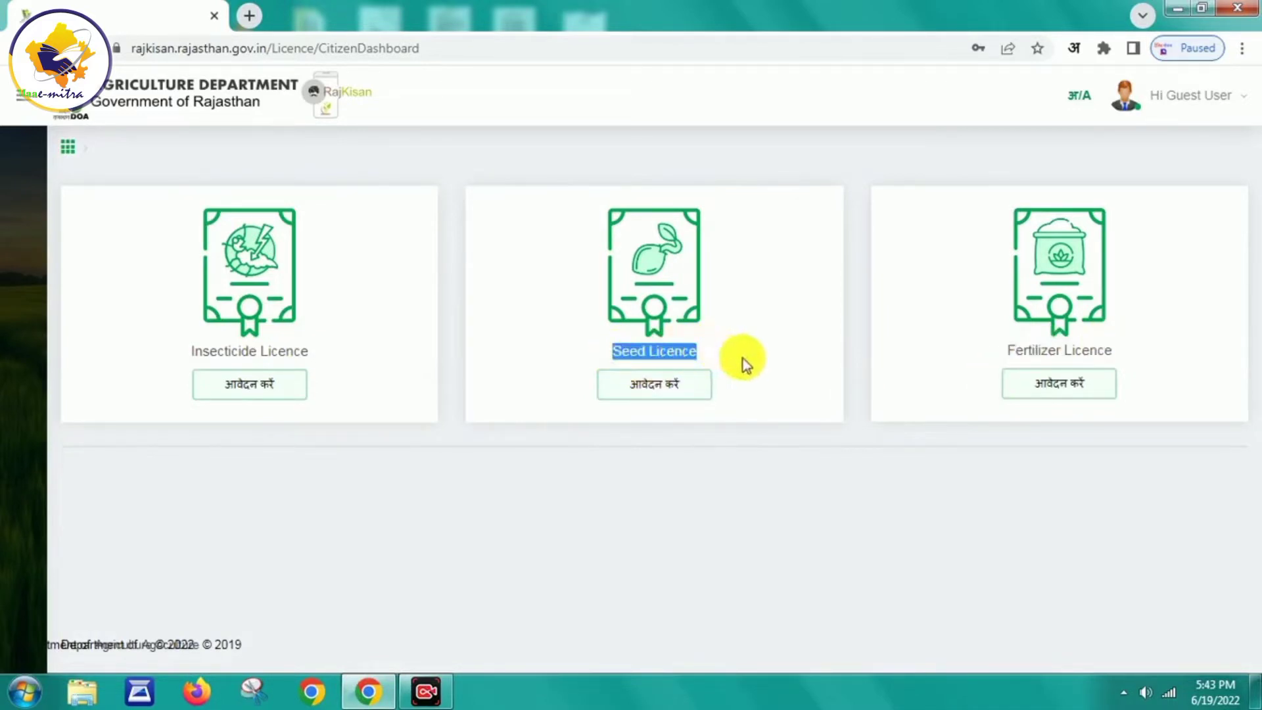
left_click(656, 387)
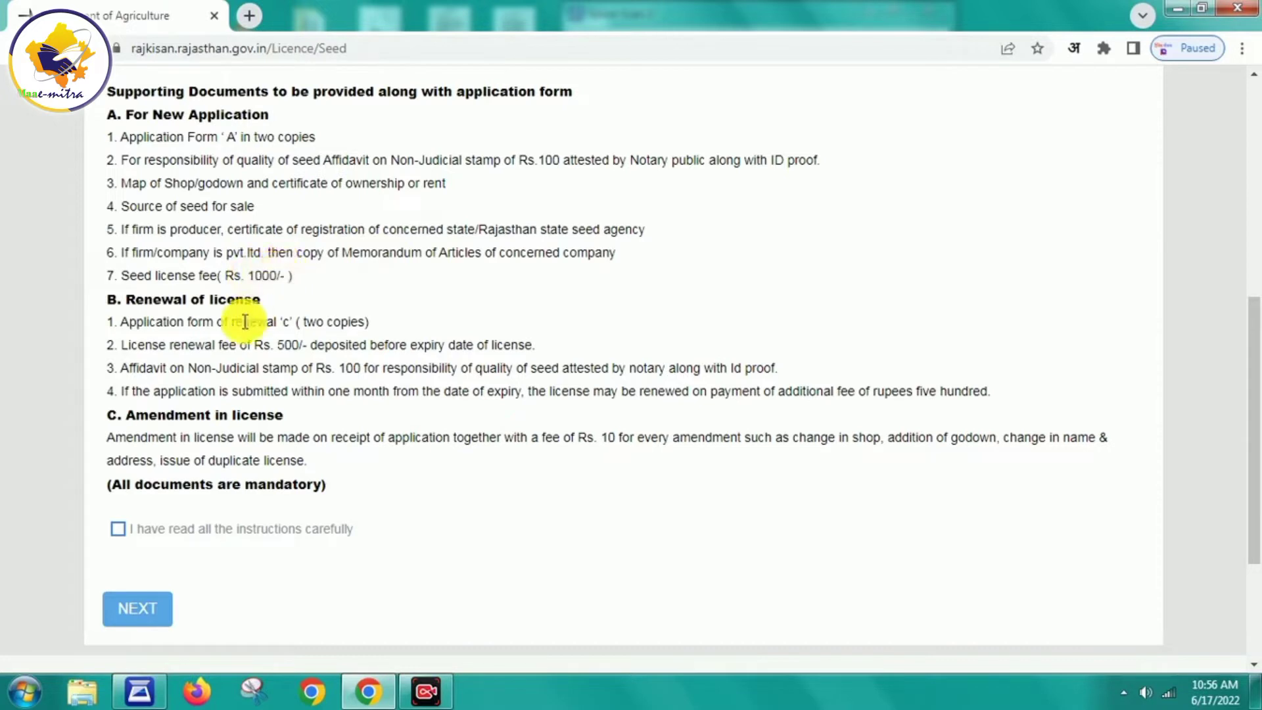
left_click(119, 530)
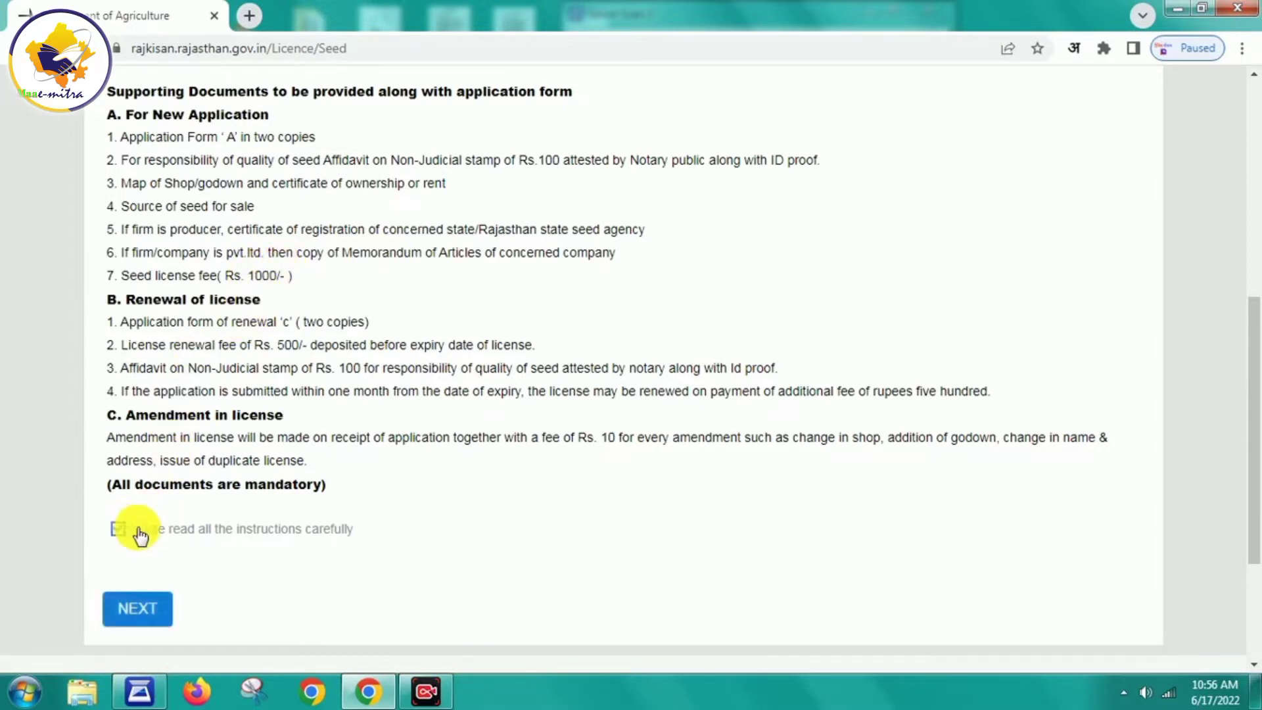
left_click(151, 612)
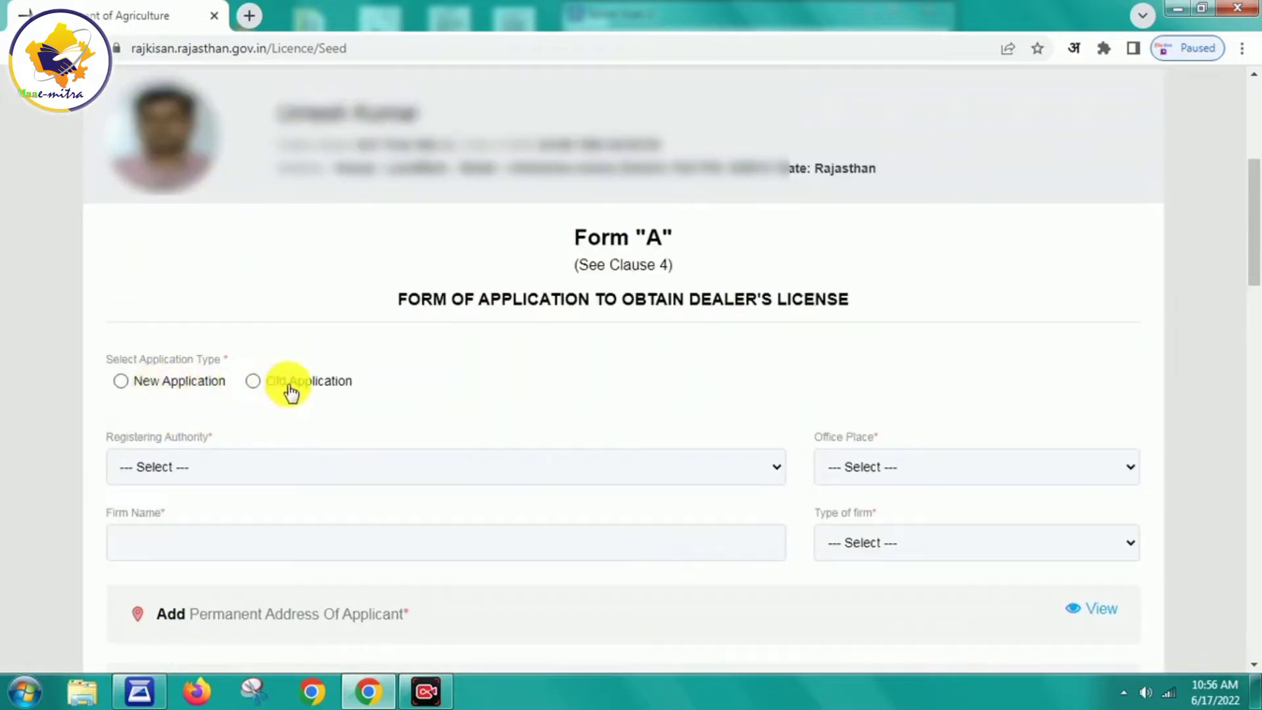
Choose New Application, registering authority Deputy Director Agriculture (Jila Parishad), and office place Deputy Director Agriculture (Extension) Zila Parishad Pali
left_click(121, 381)
left_click(285, 468)
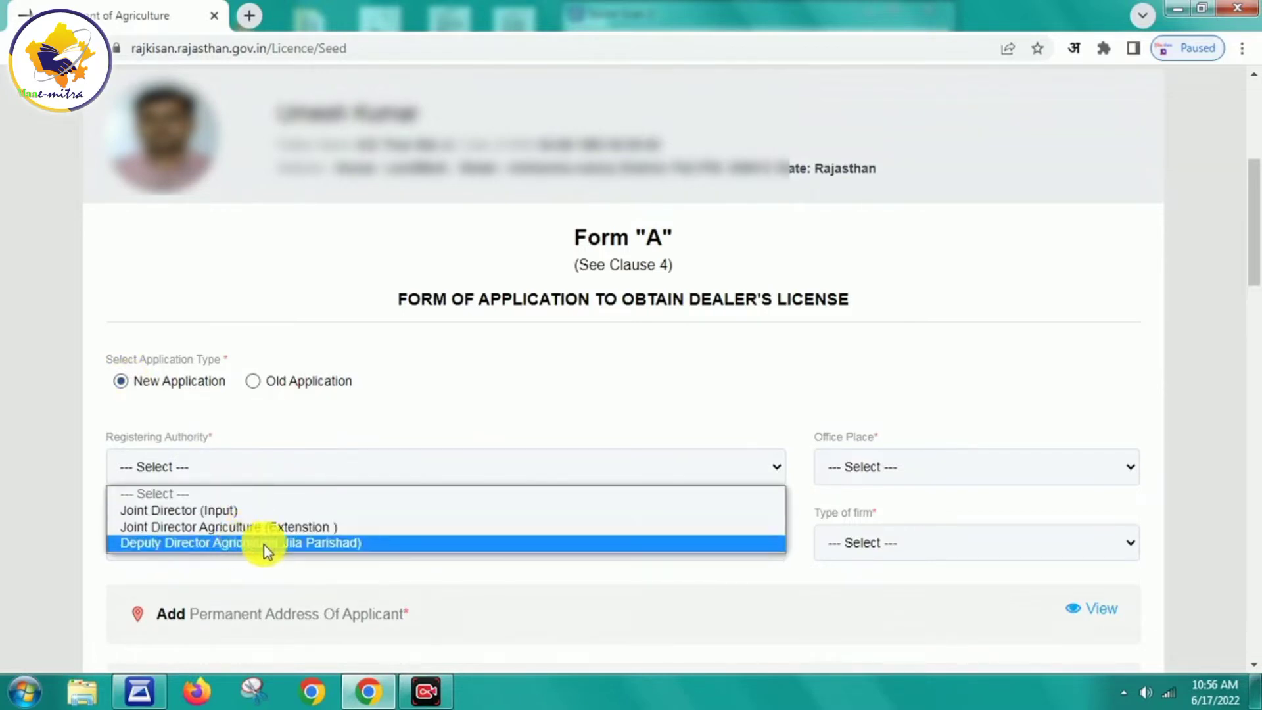
left_click(294, 544)
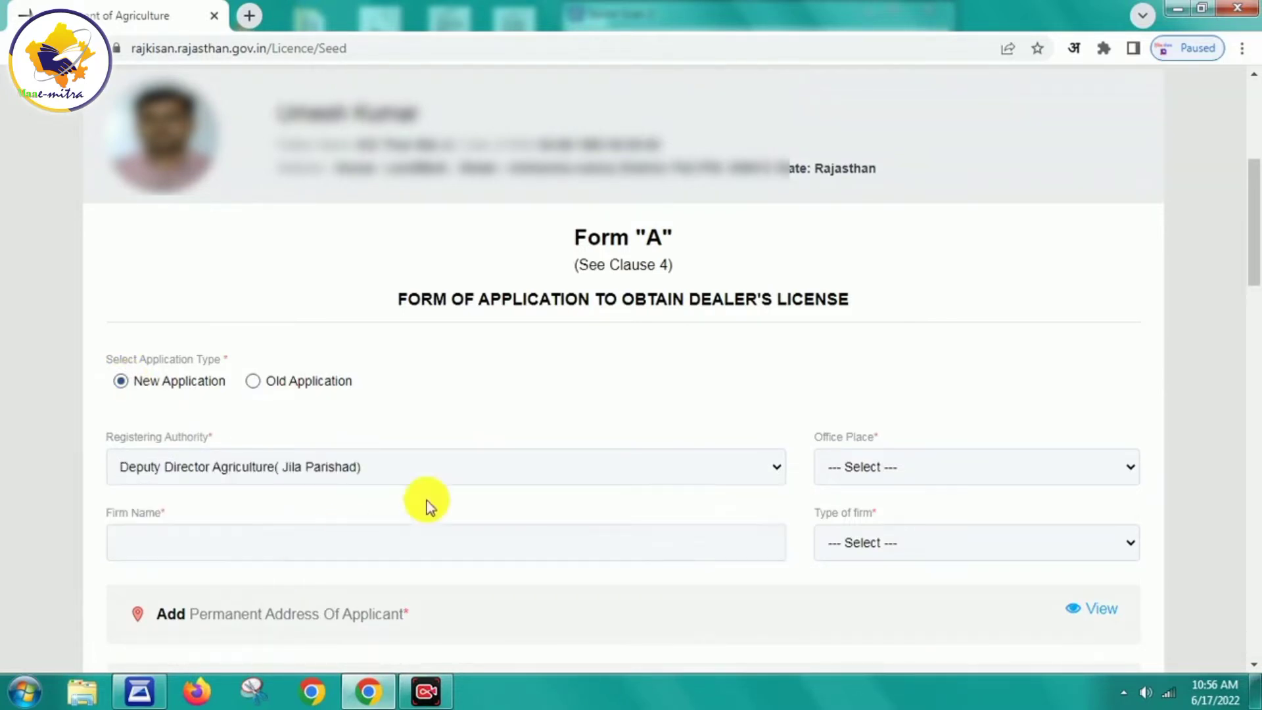
left_click(870, 466)
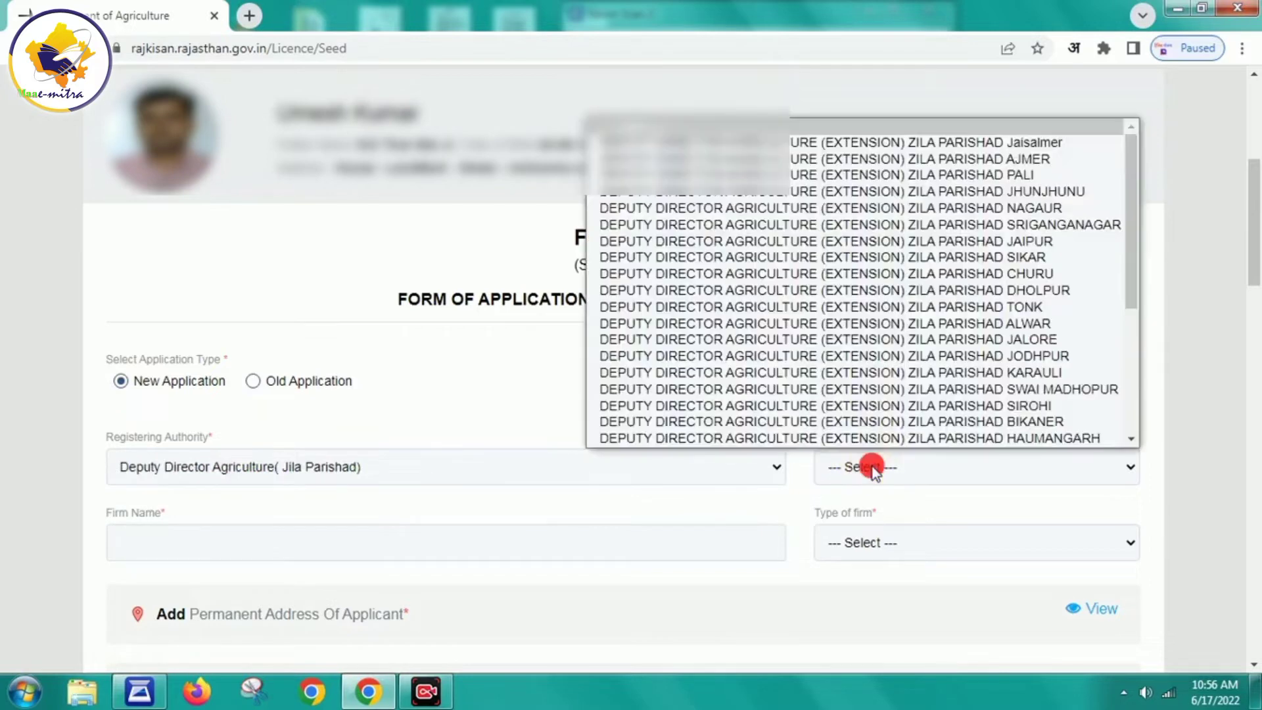
left_click(1000, 175)
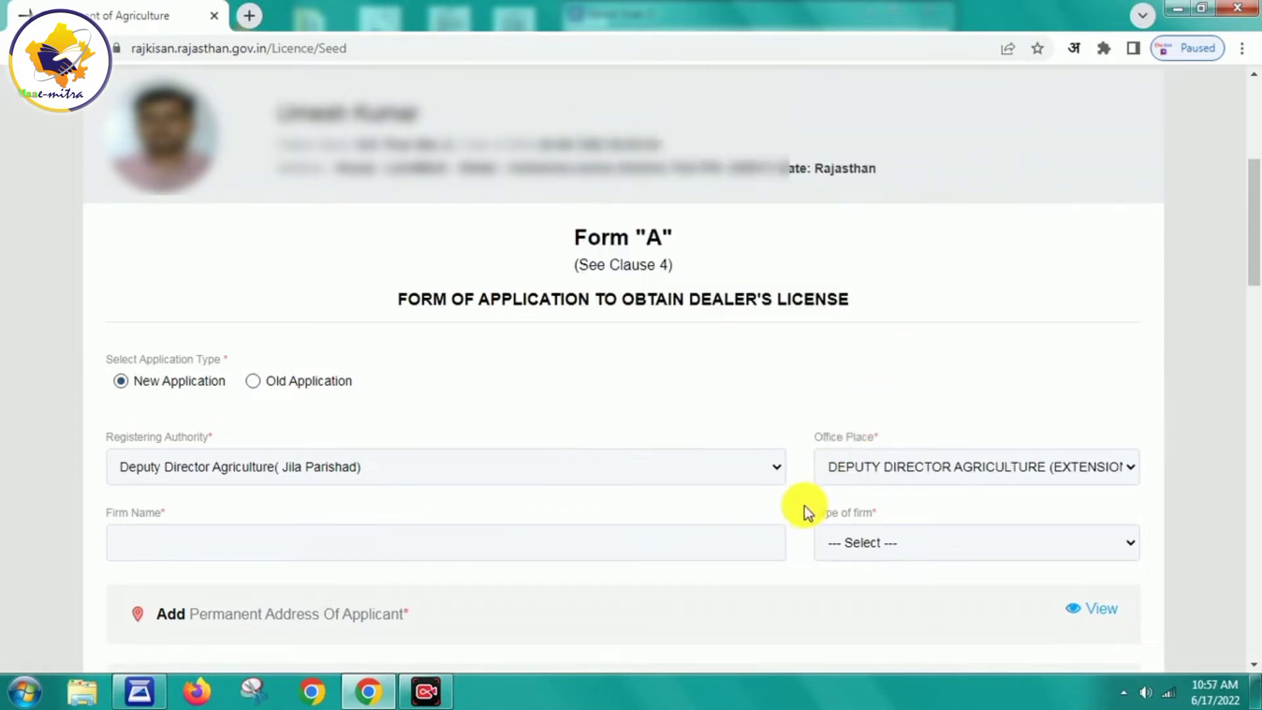
Enter the firm name DUJANA GRAM SEVA SAHKARI SAMITI LTD. DUJANA and set the type of firm to Private Ltd
left_click(287, 546)
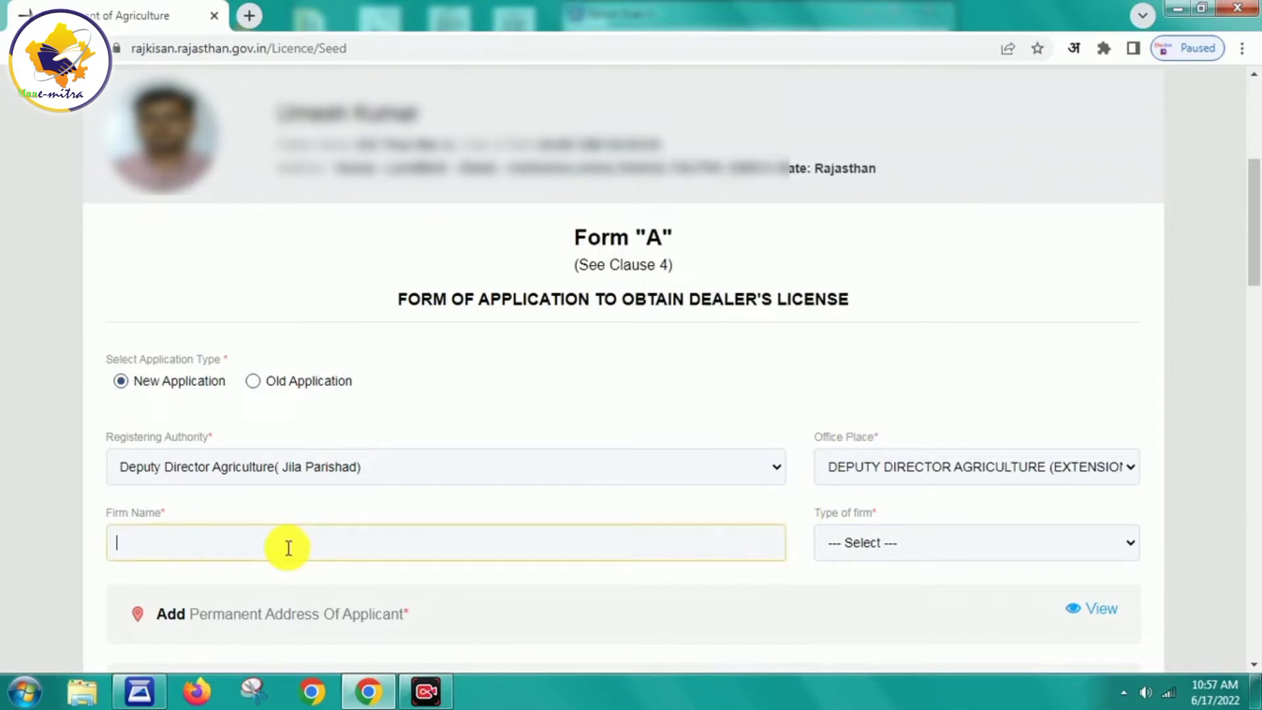
type("DUJANA GRAM SEVA SAH")
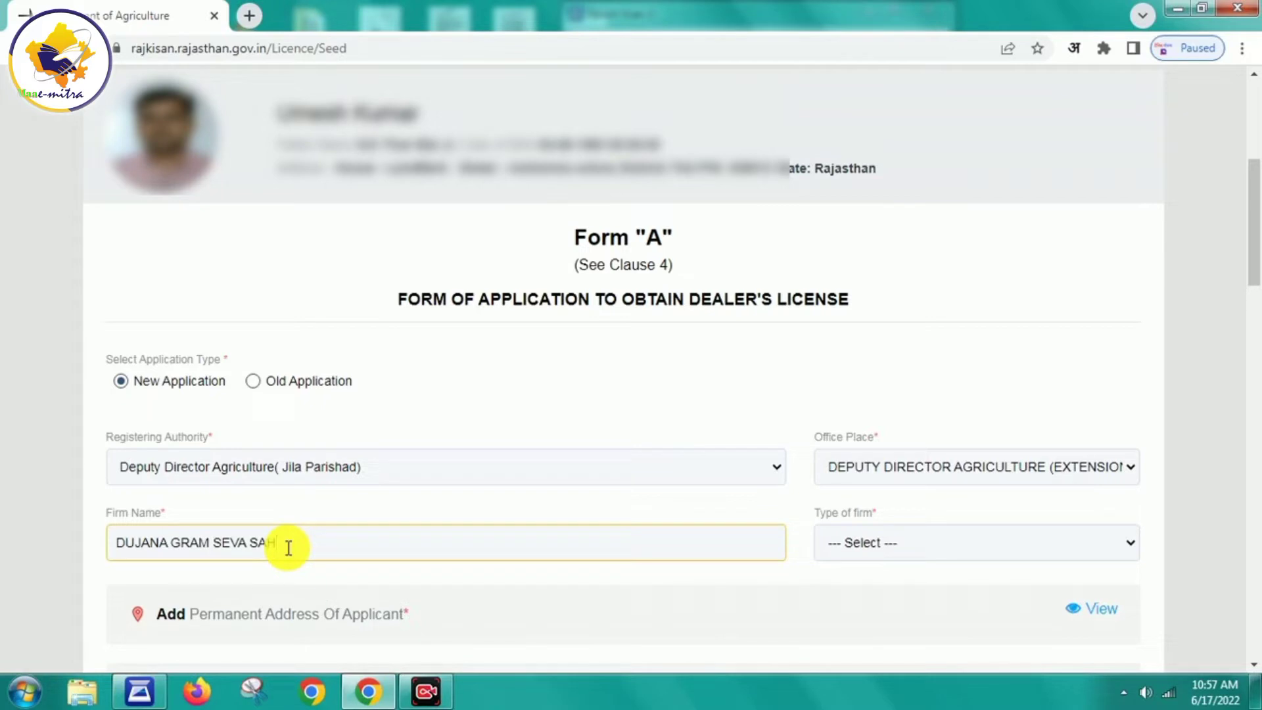
type("KARI SAMITI LTD. DUJANA")
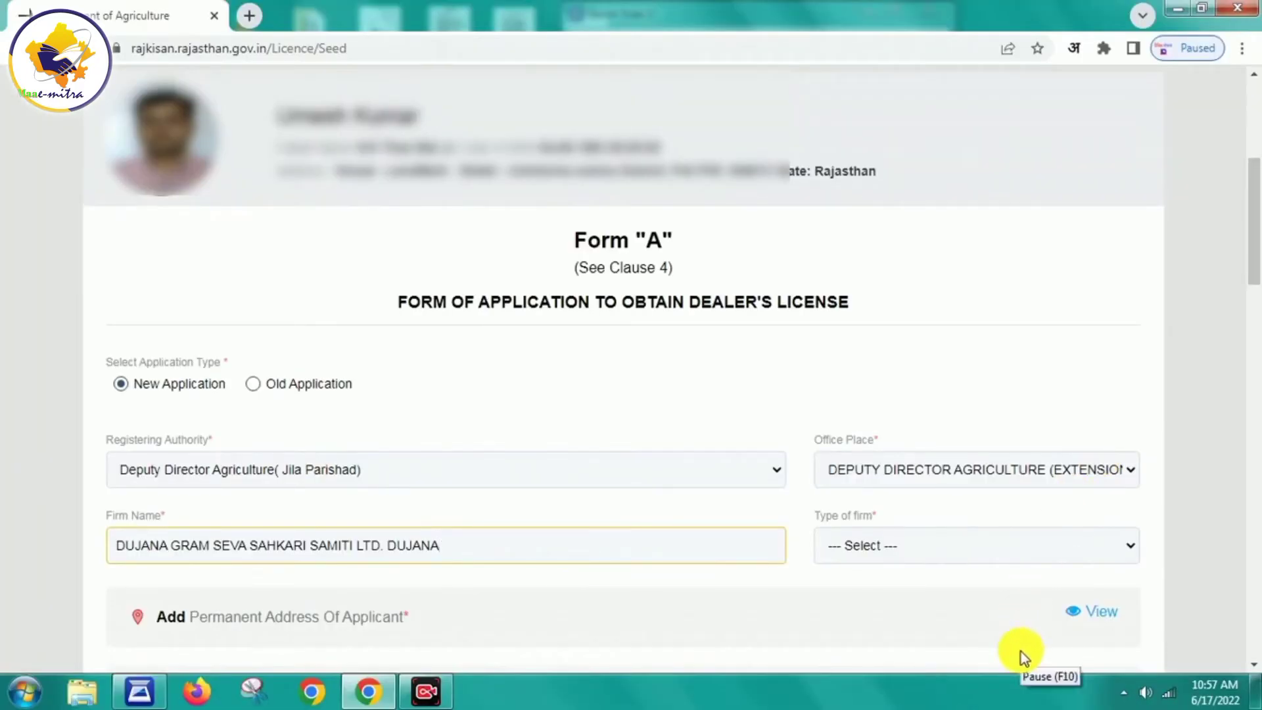
left_click(918, 547)
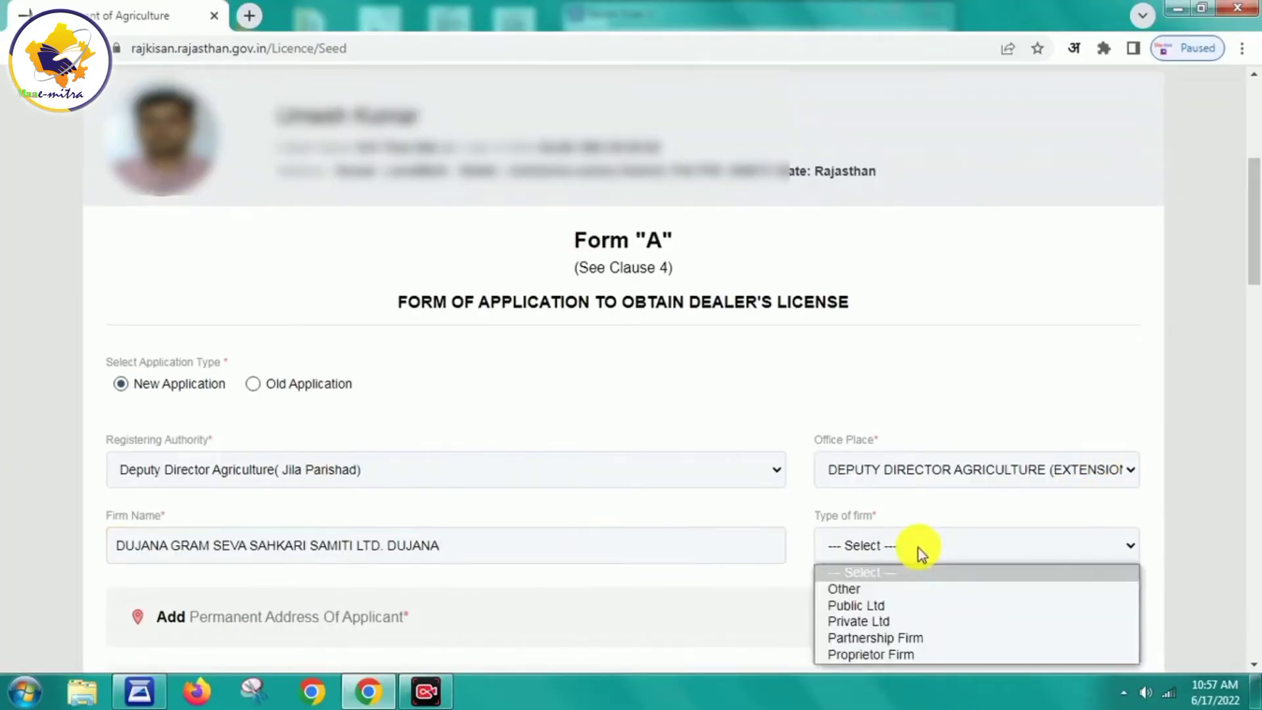
left_click(886, 621)
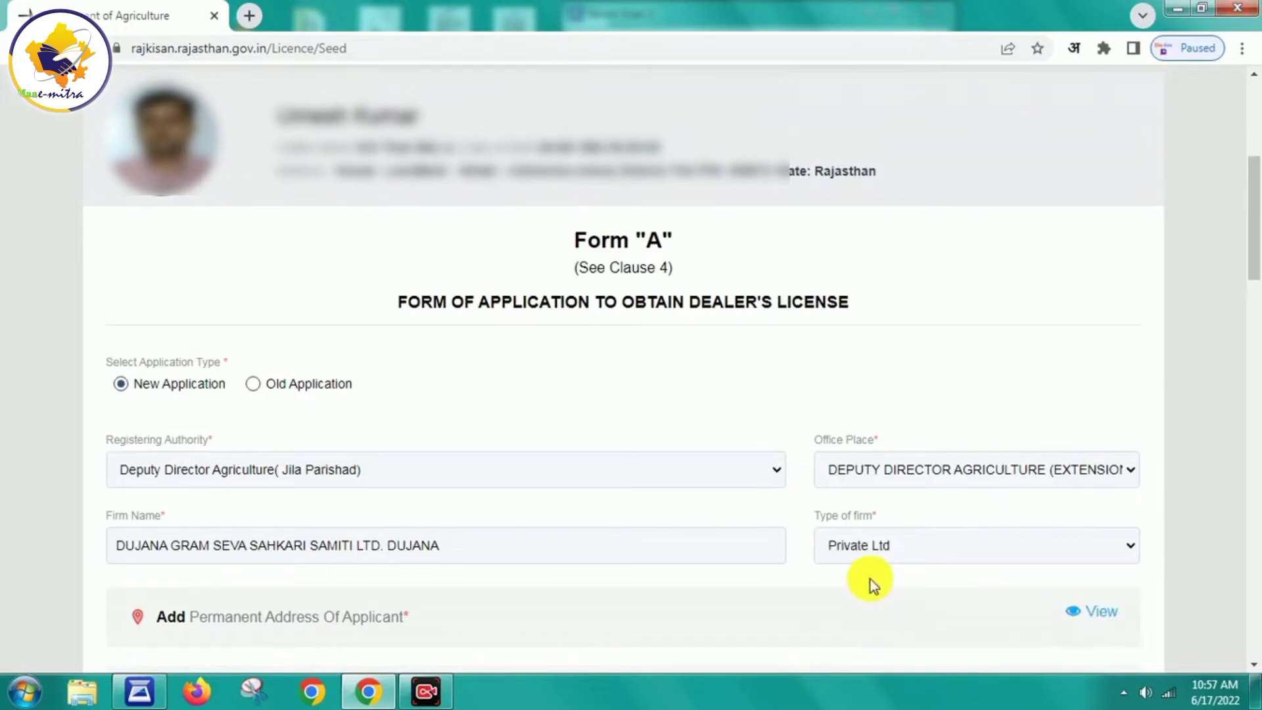
Expand the applicant's permanent address, select the applicant's district and tehsil, and set the area type to Rural
scroll(1008, 642, "down", 8)
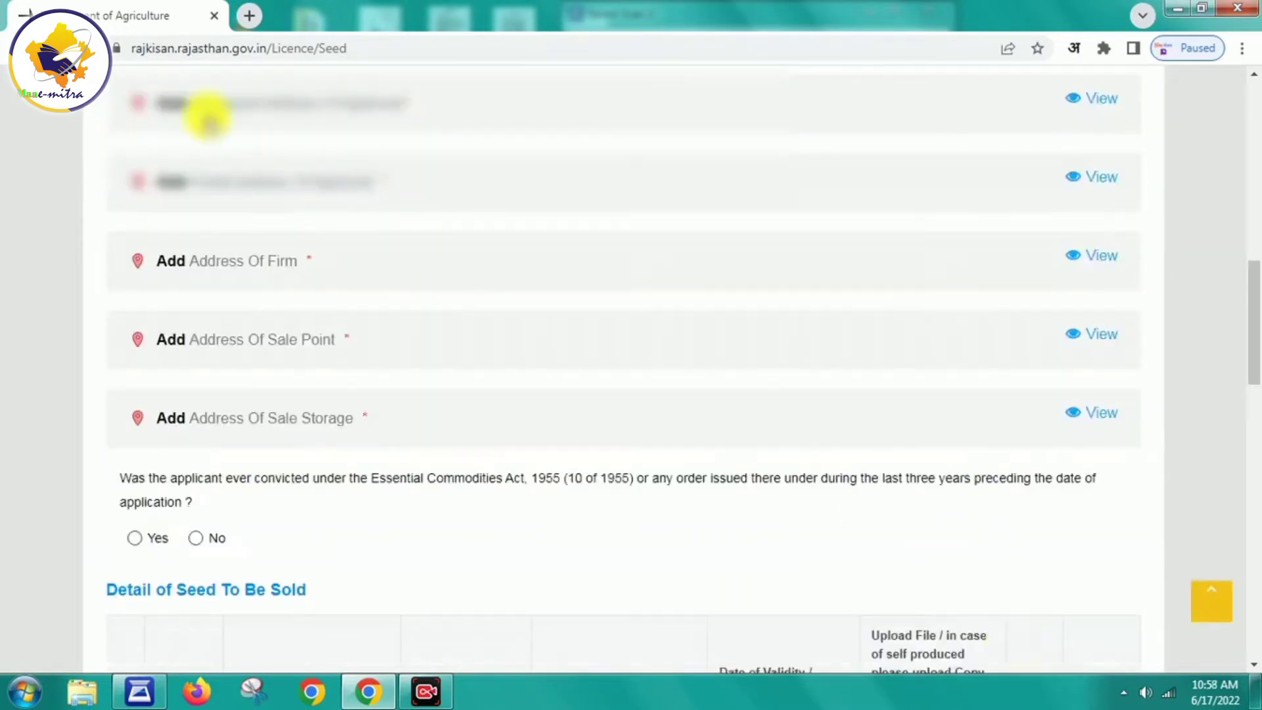
left_click(1110, 104)
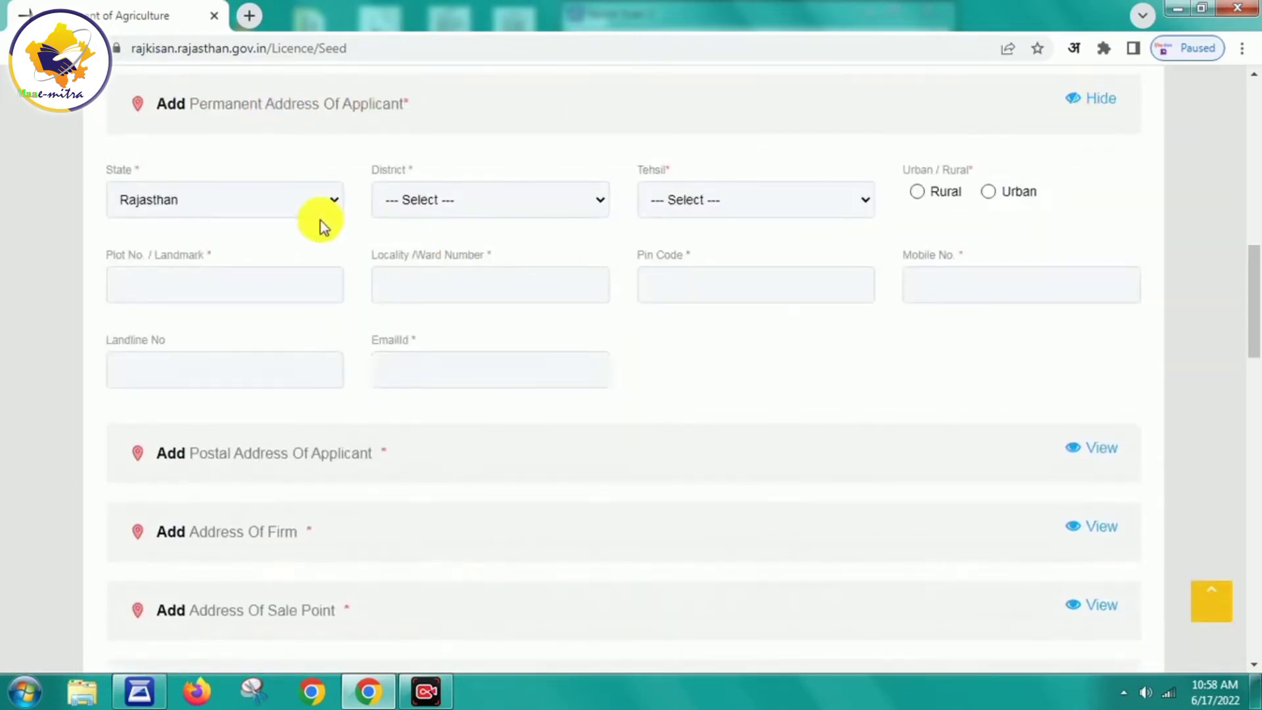
left_click(437, 202)
left_click_drag(600, 310, 612, 474)
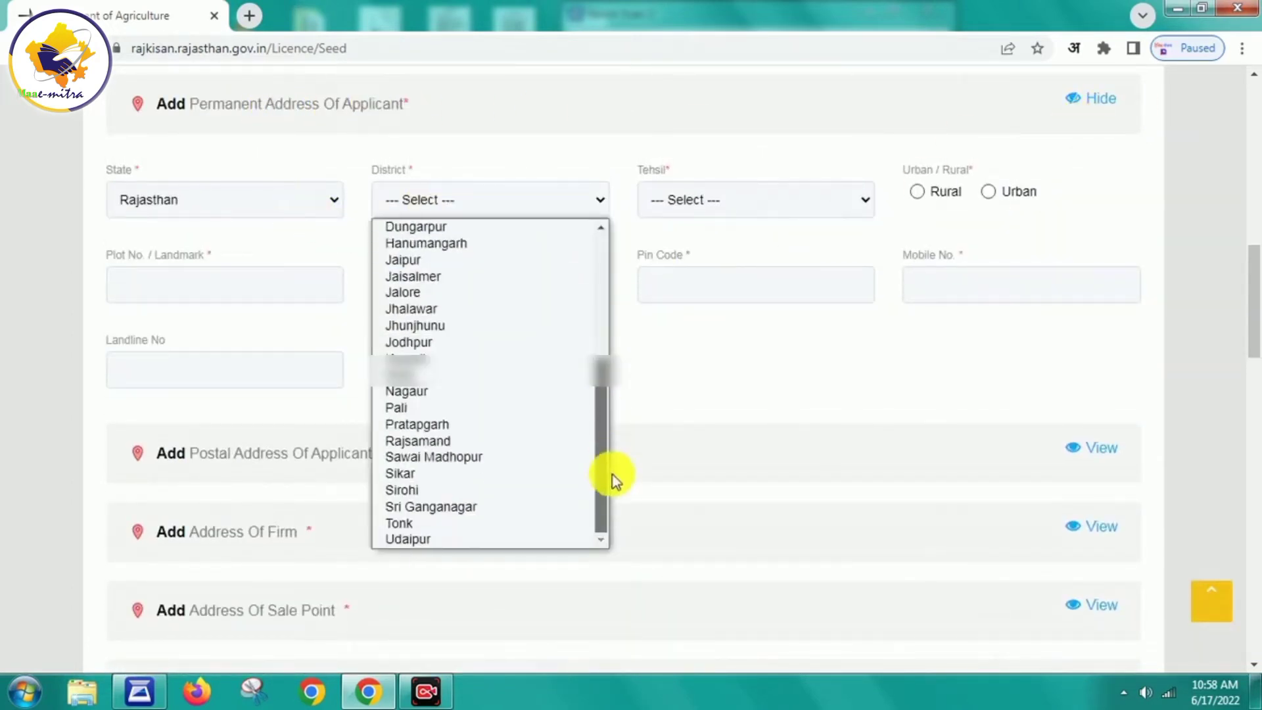
left_click(463, 407)
left_click(713, 203)
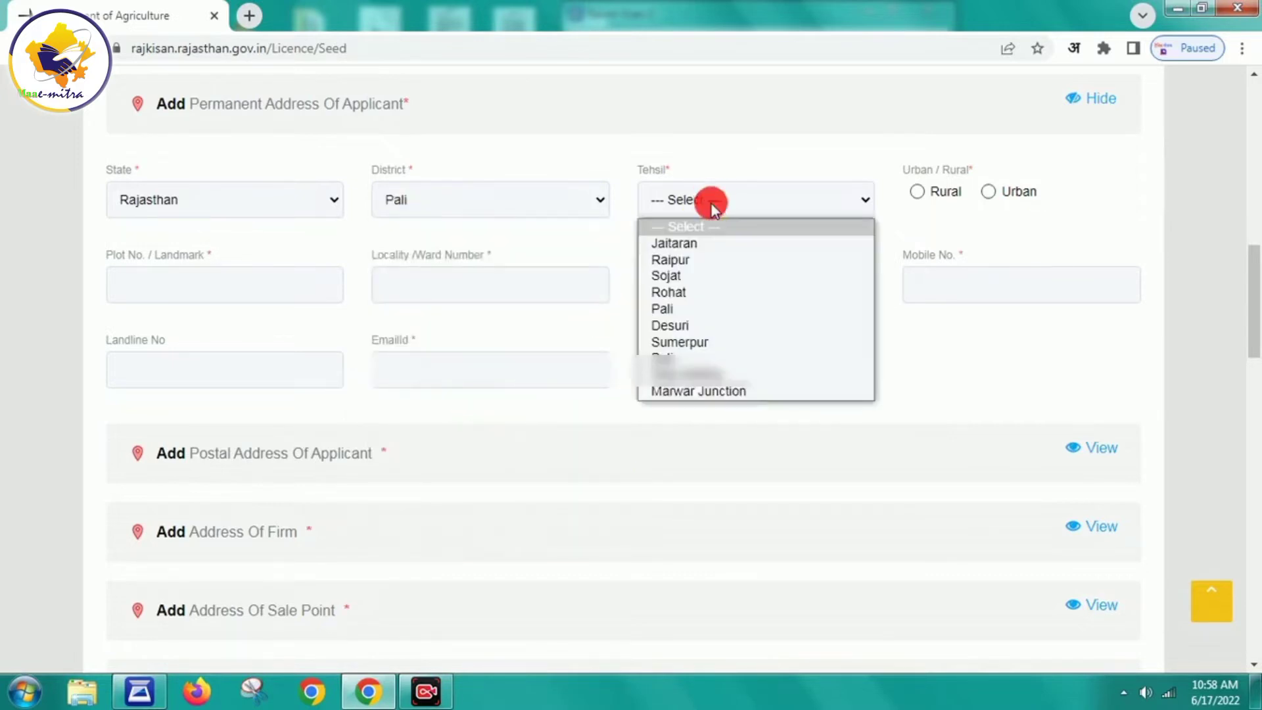
left_click(693, 341)
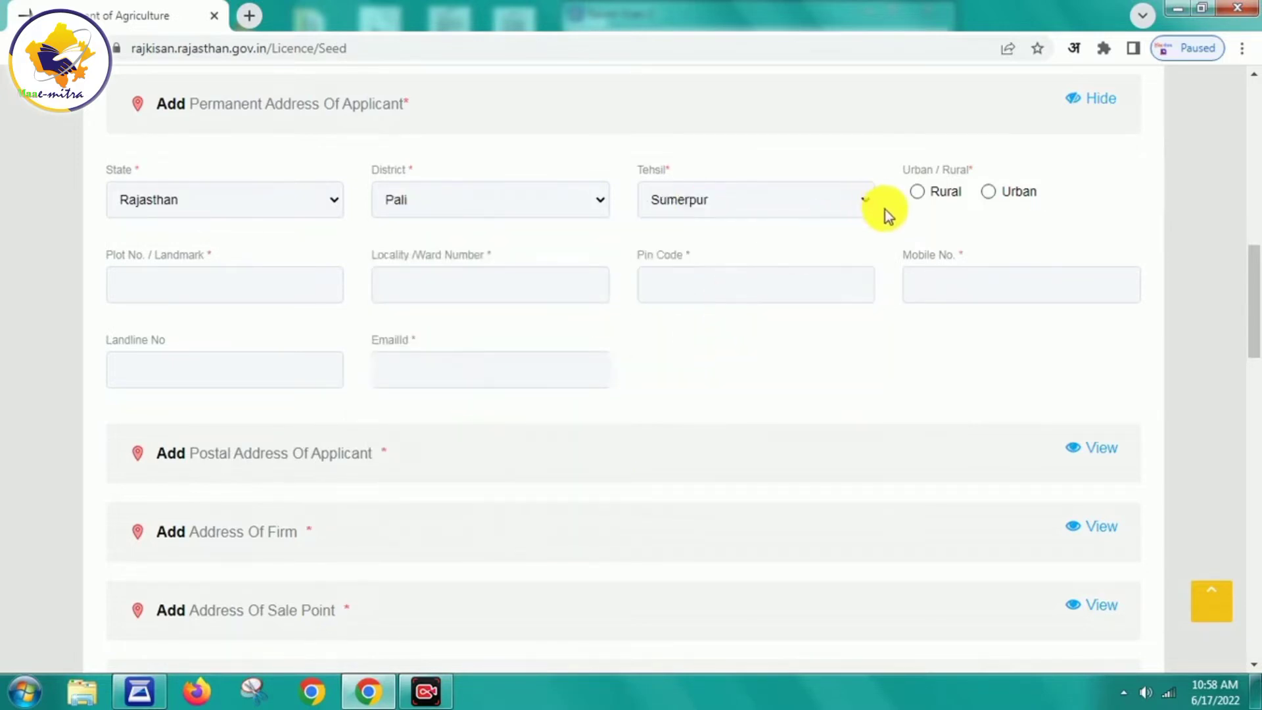
left_click(927, 203)
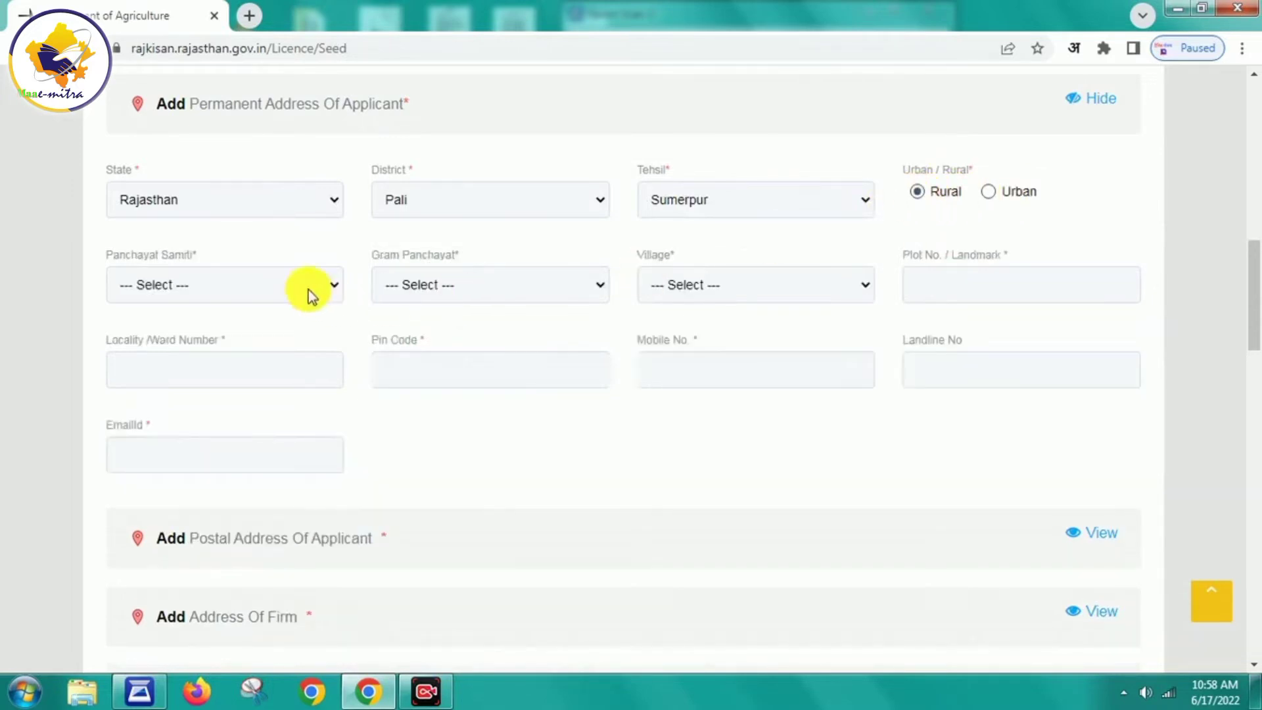
Select the applicant's panchayat samiti, gram panchayat and village in the permanent address
left_click(307, 293)
left_click(176, 478)
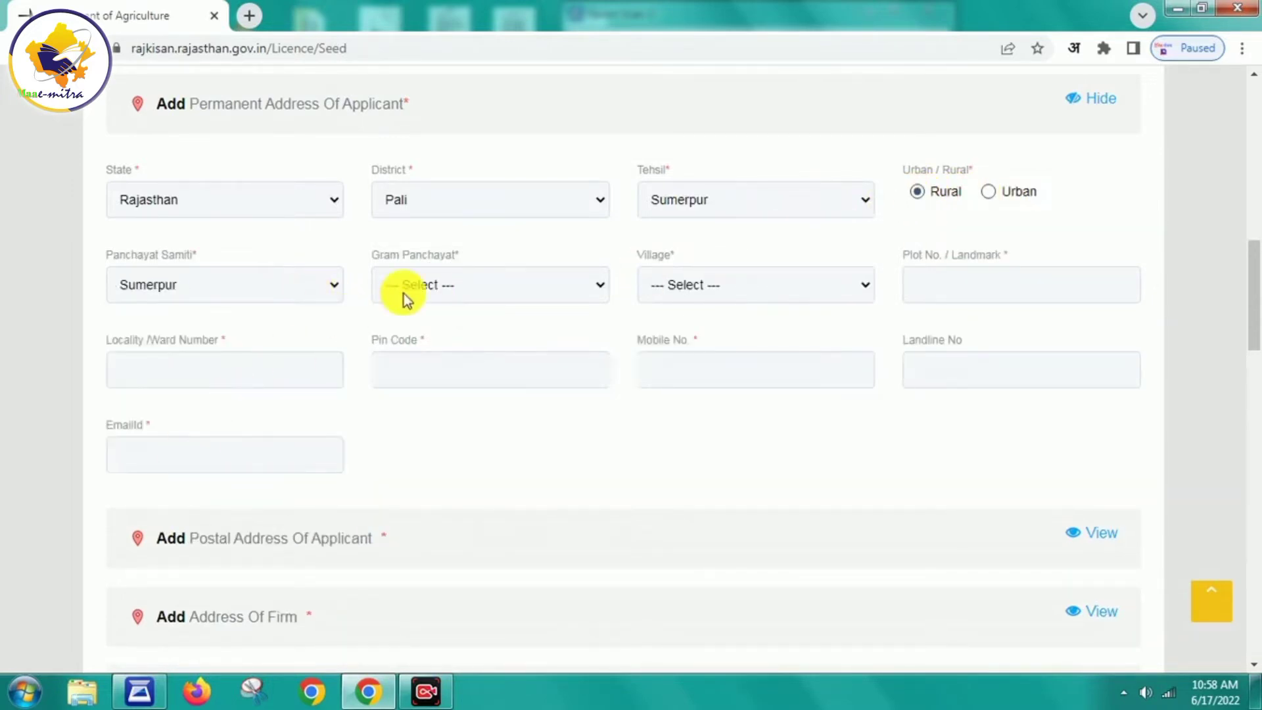
left_click(403, 293)
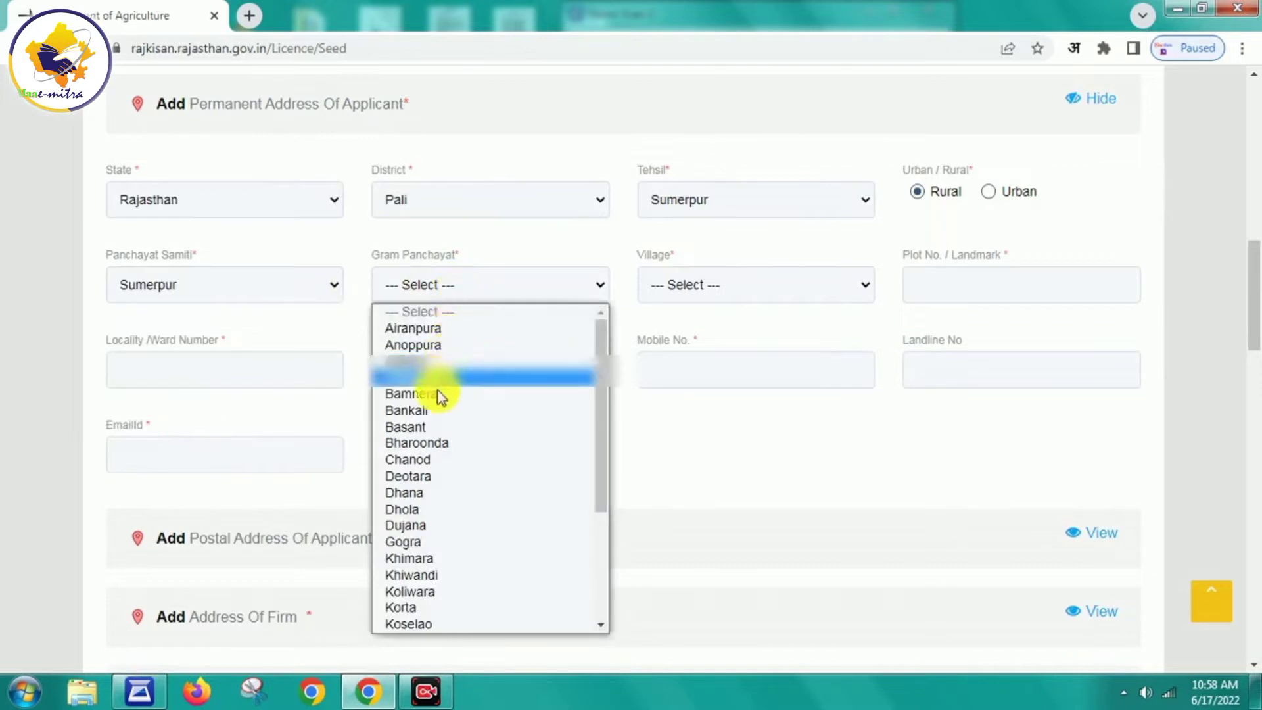
left_click(429, 526)
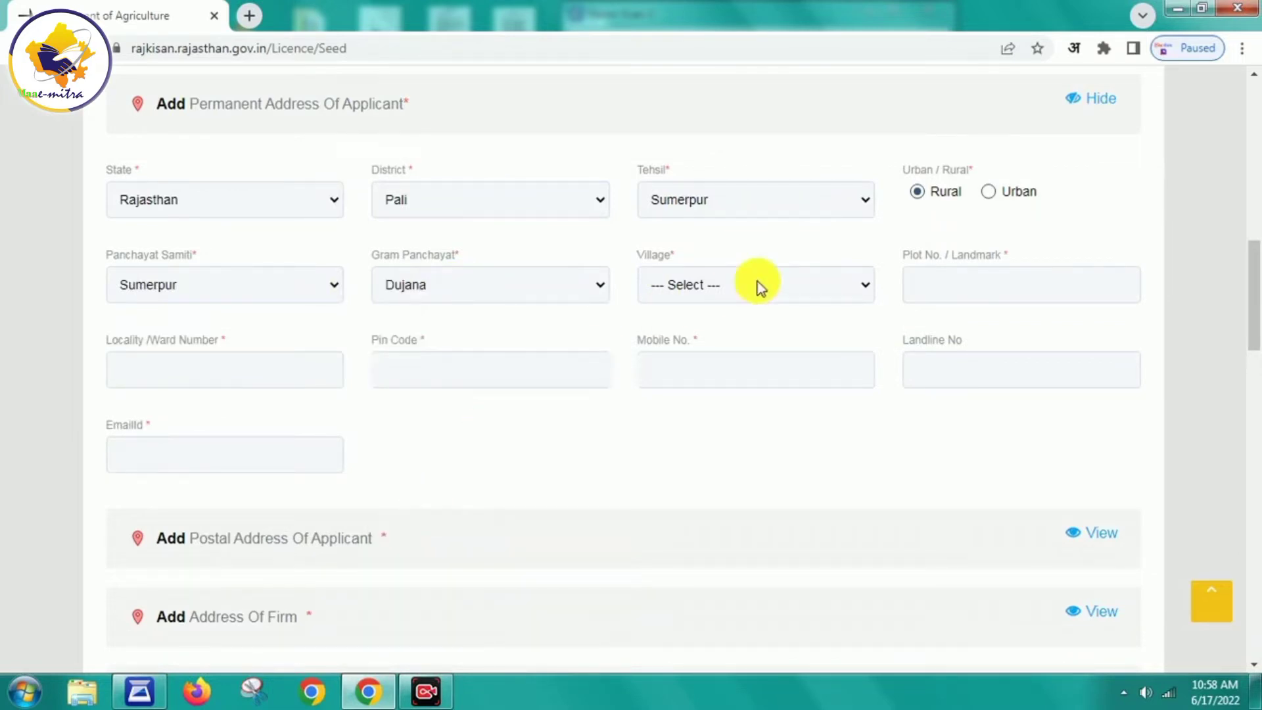
left_click(757, 281)
left_click(700, 326)
Fill in the plot or landmark, locality or ward, and postal pin code of the applicant's permanent address
left_click(928, 285)
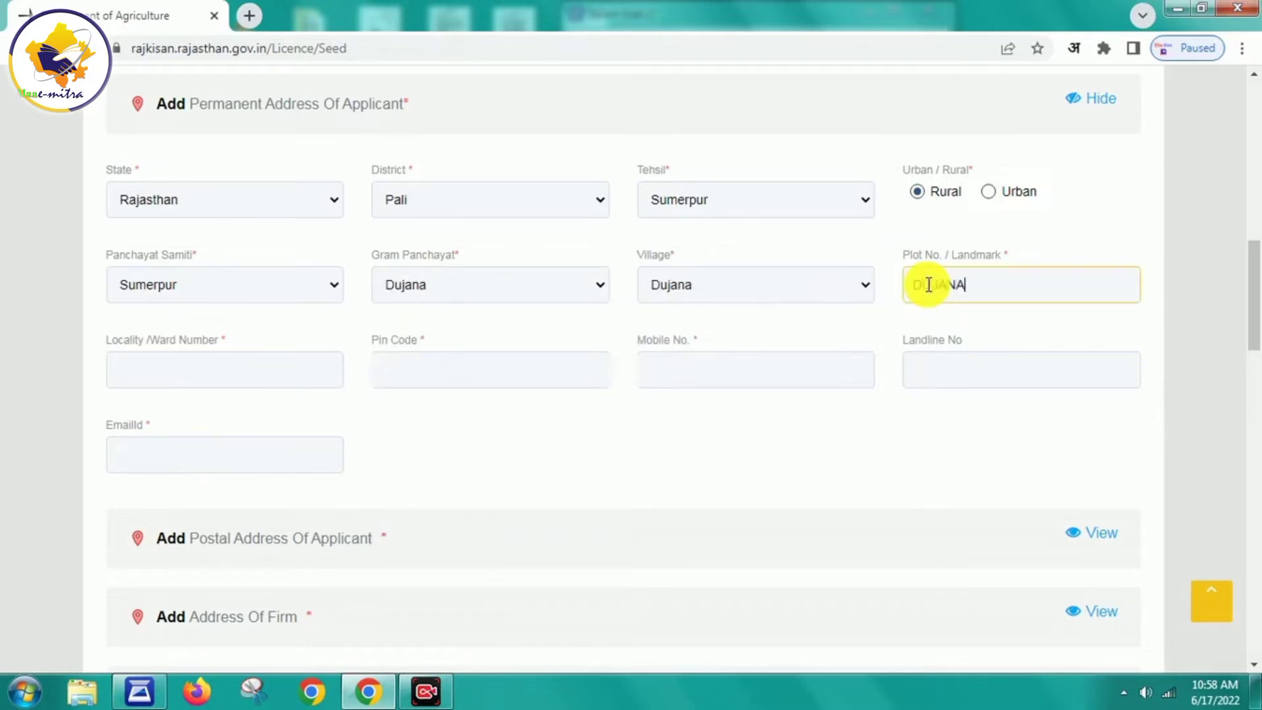
left_click(298, 378)
type("DUJAN")
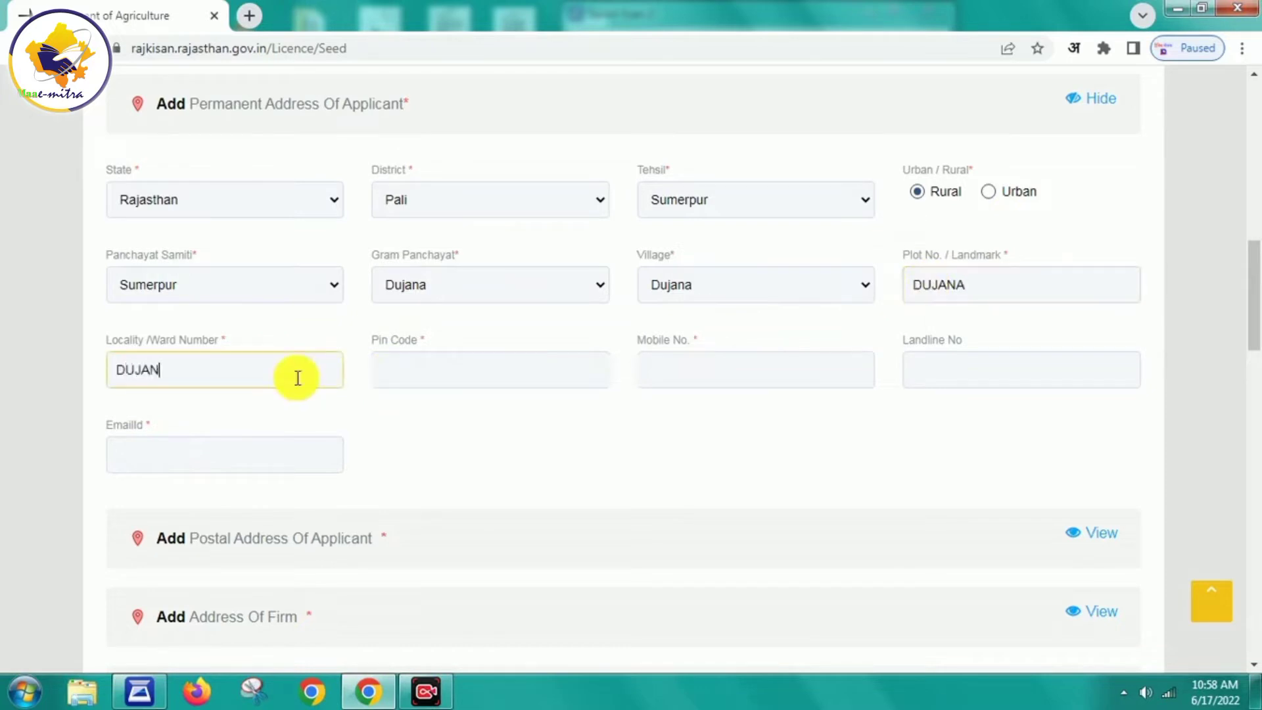
type("306")
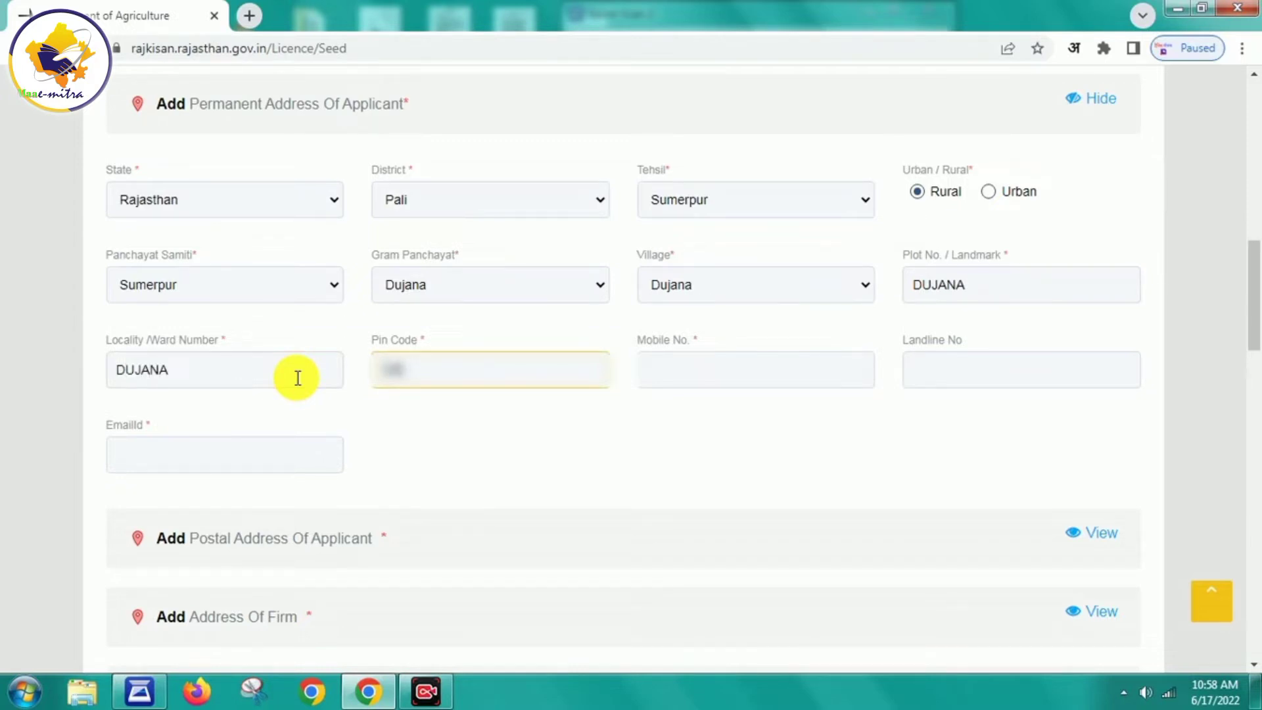
type("708")
Enter the applicant's mobile number and e-mail address, and collapse the permanent address section
left_click(688, 369)
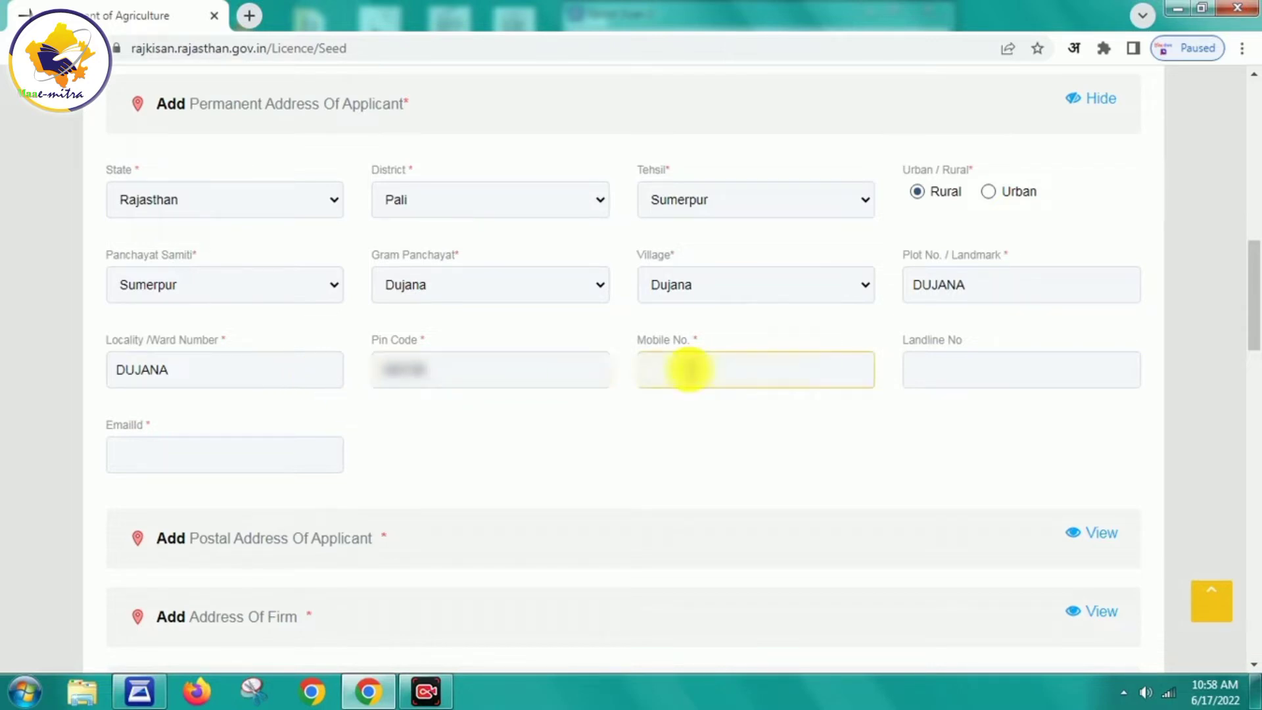
type("***")
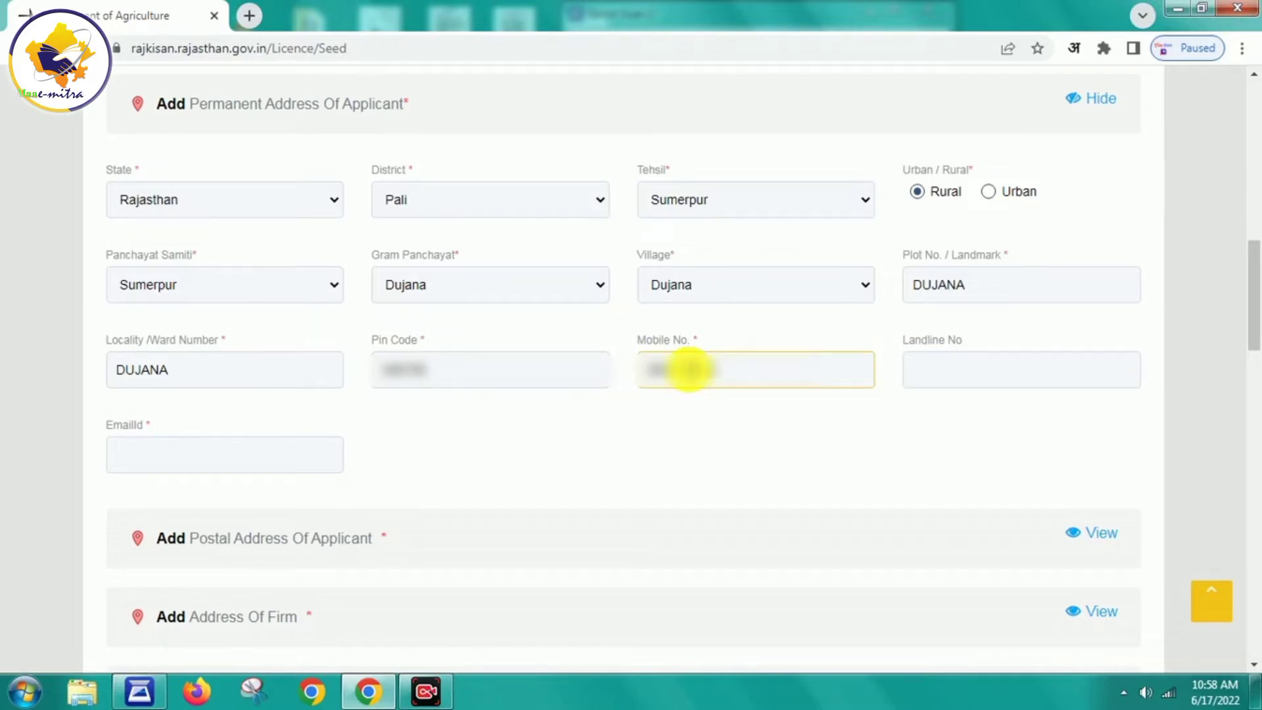
type("*")
left_click(283, 457)
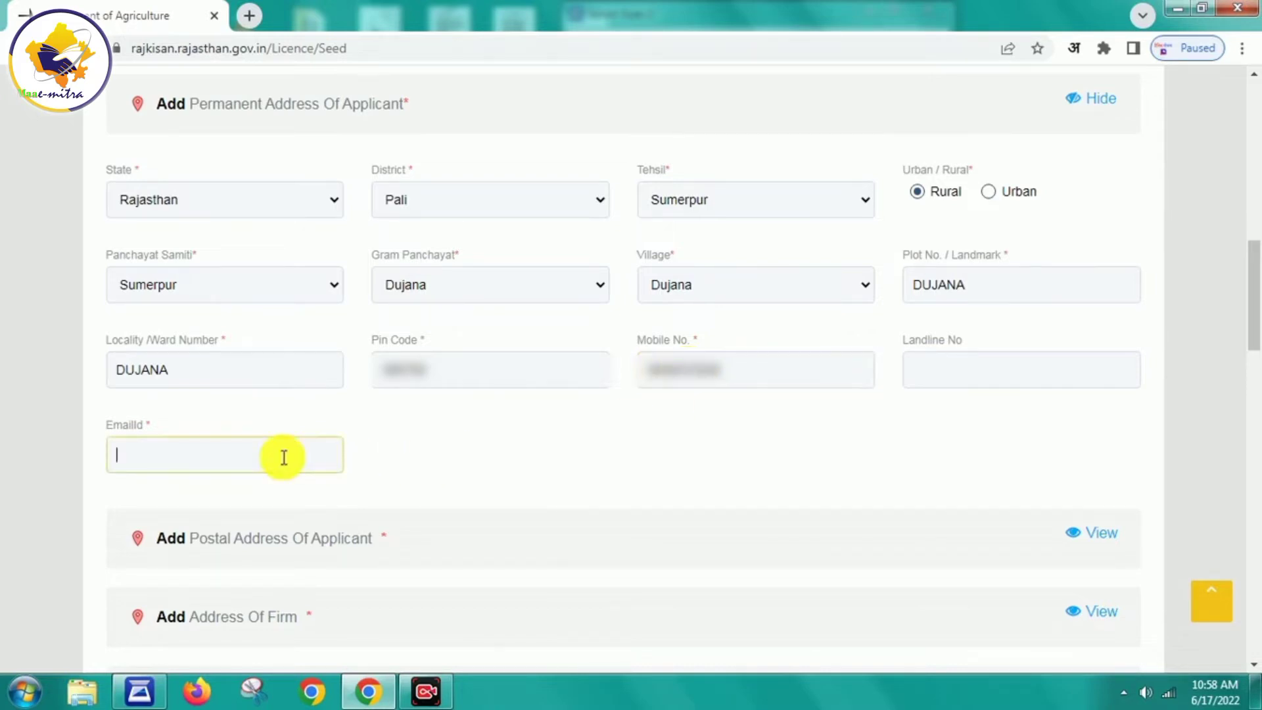
type("u******")
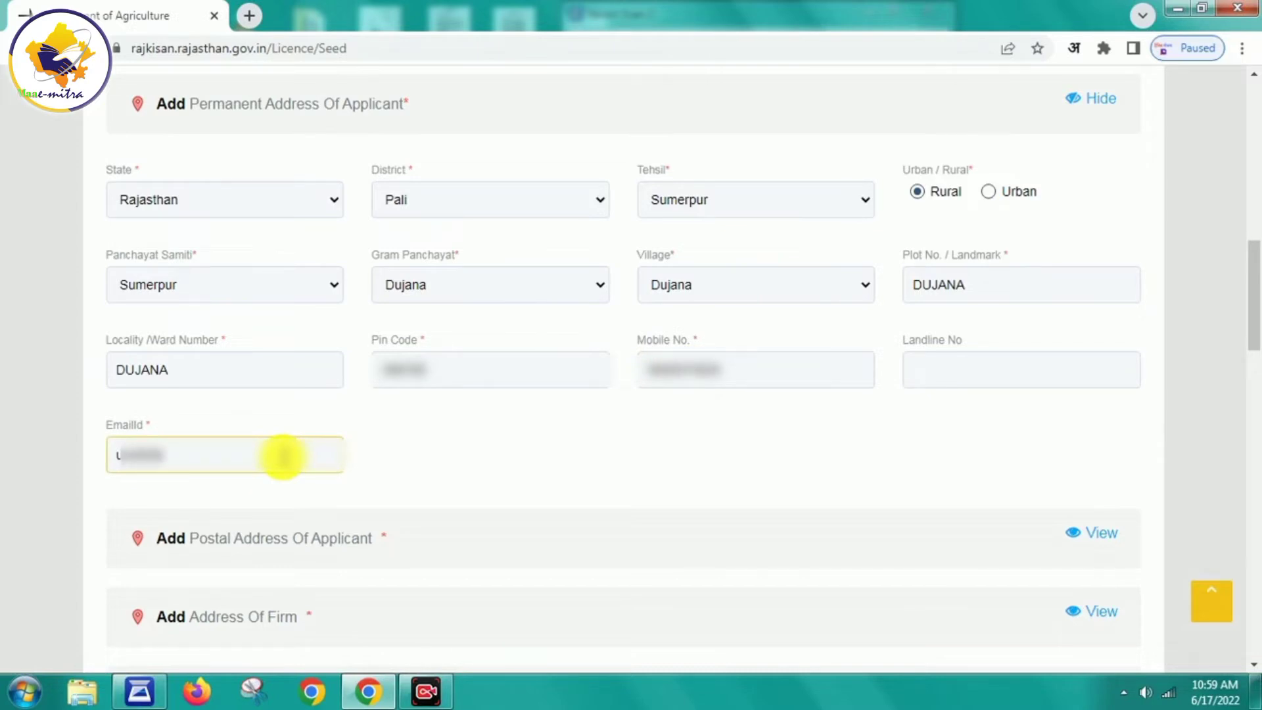
type("********")
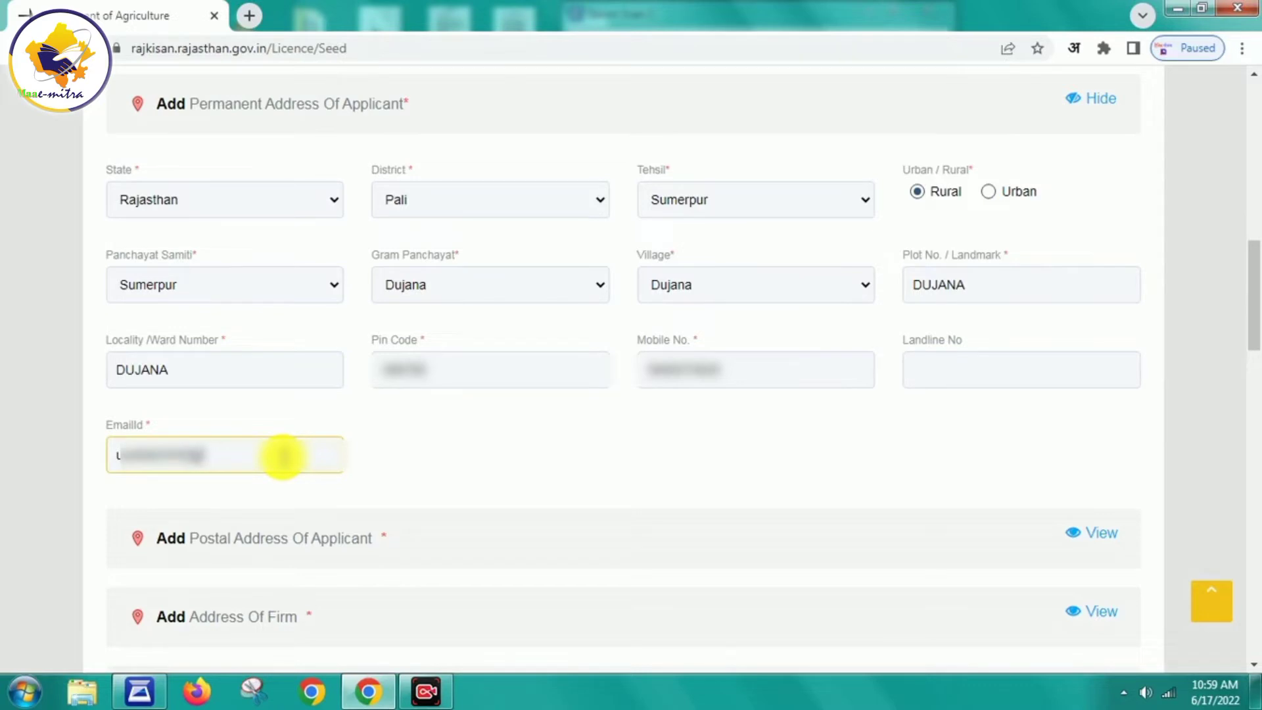
type("*******")
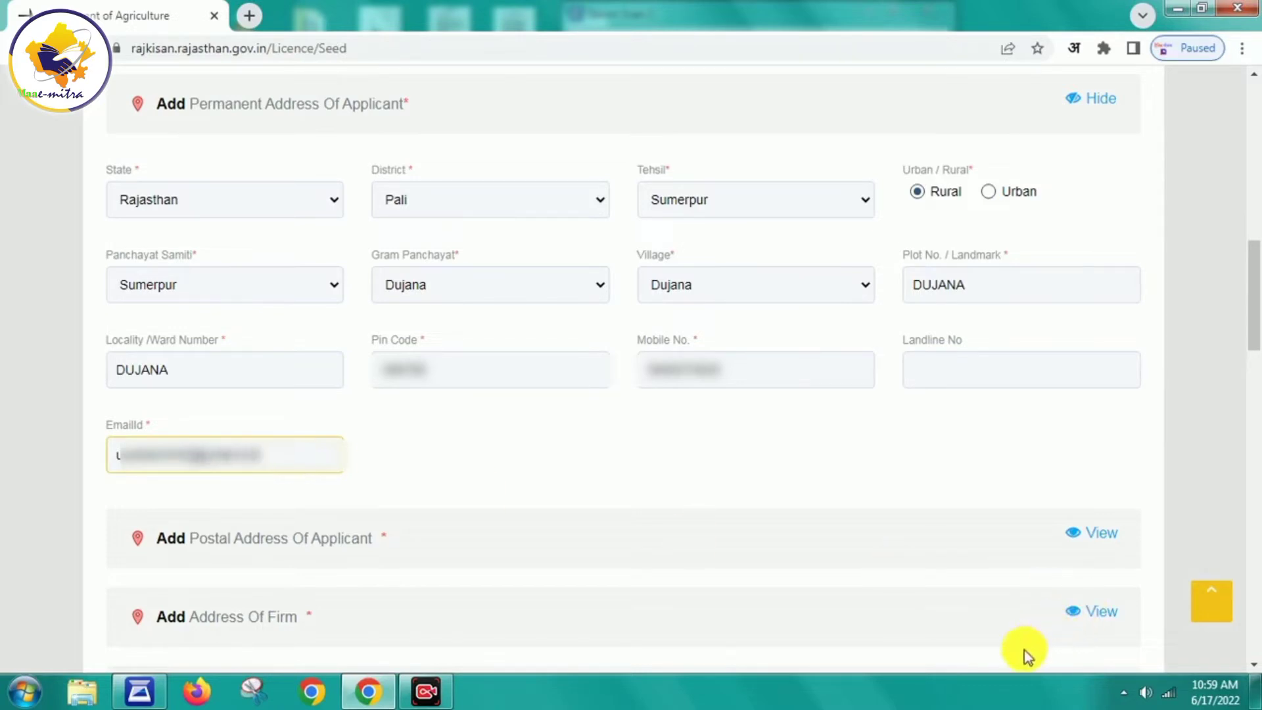
left_click(1086, 100)
left_click(1087, 104)
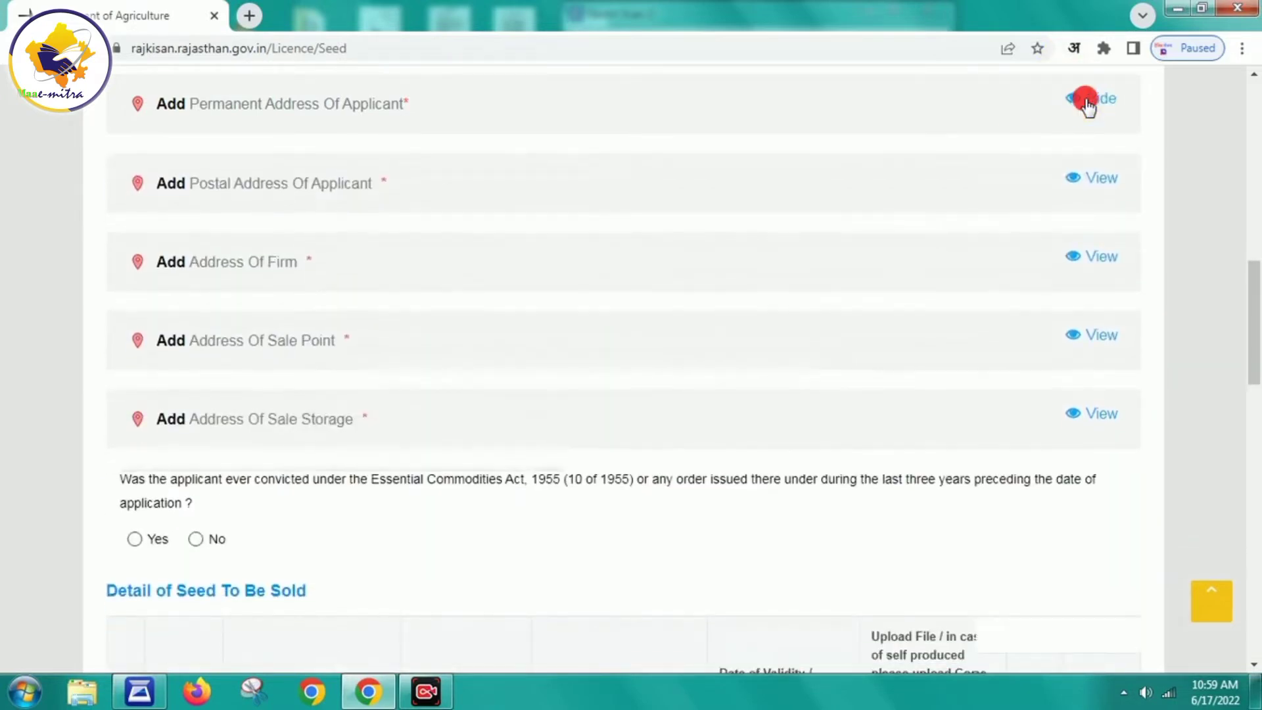
left_click(1087, 104)
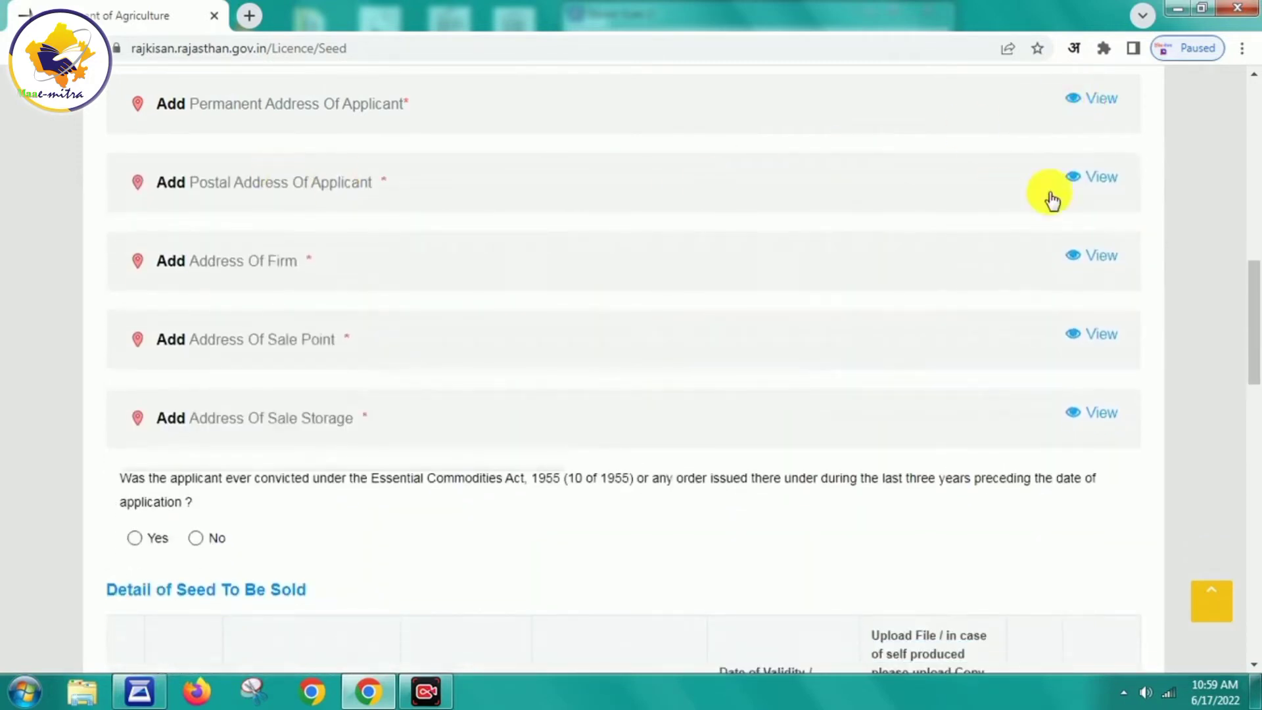
Expand the applicant's postal address, mark it as same as the permanent address, and collapse the section
left_click(1110, 179)
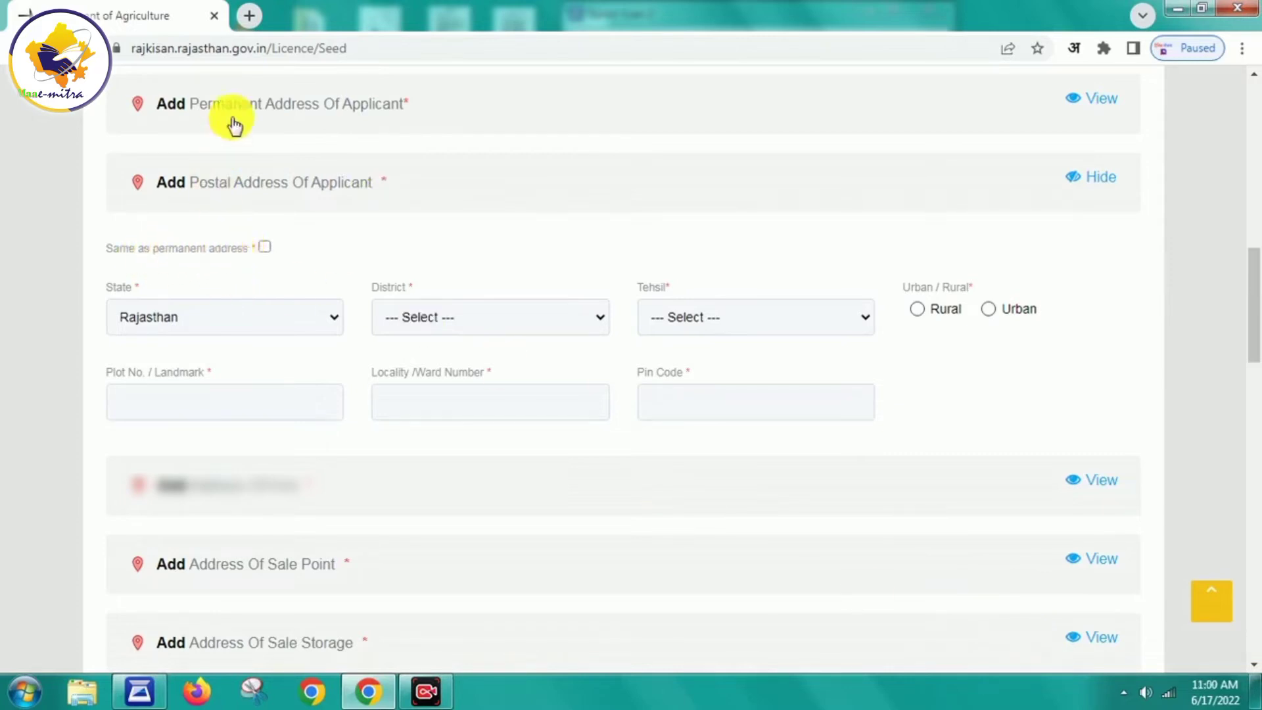
left_click(265, 247)
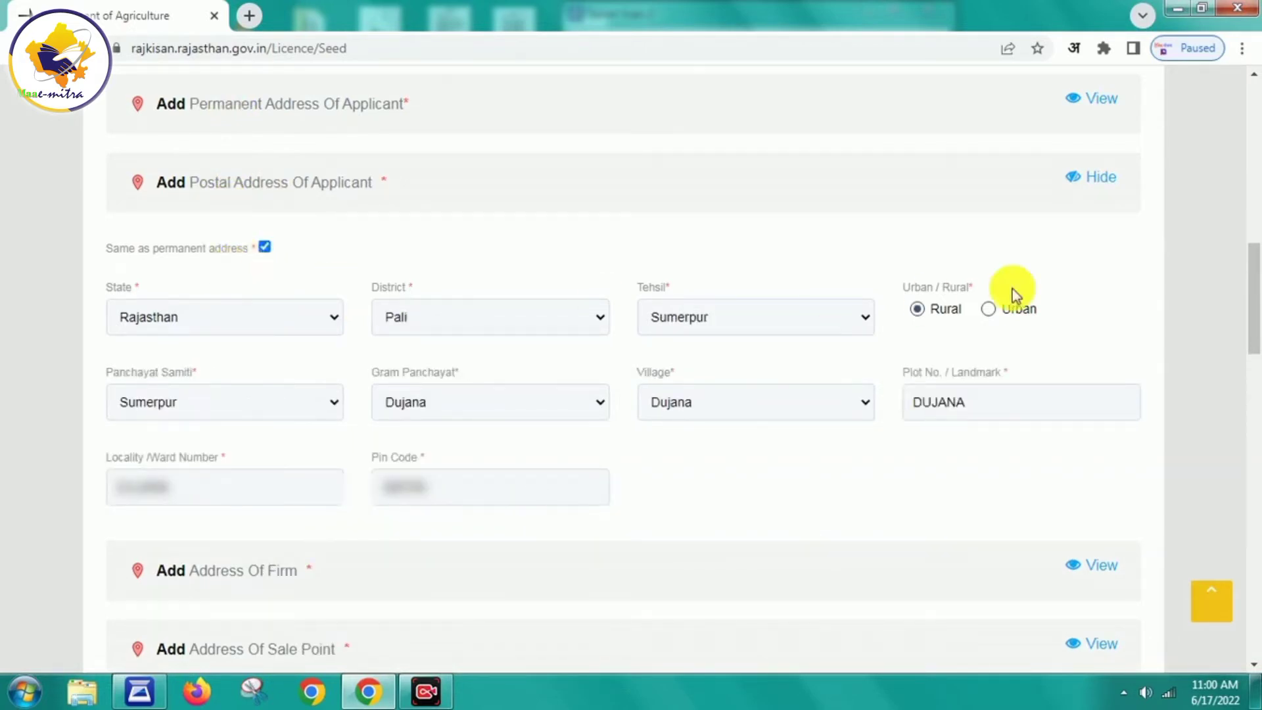
left_click(1099, 190)
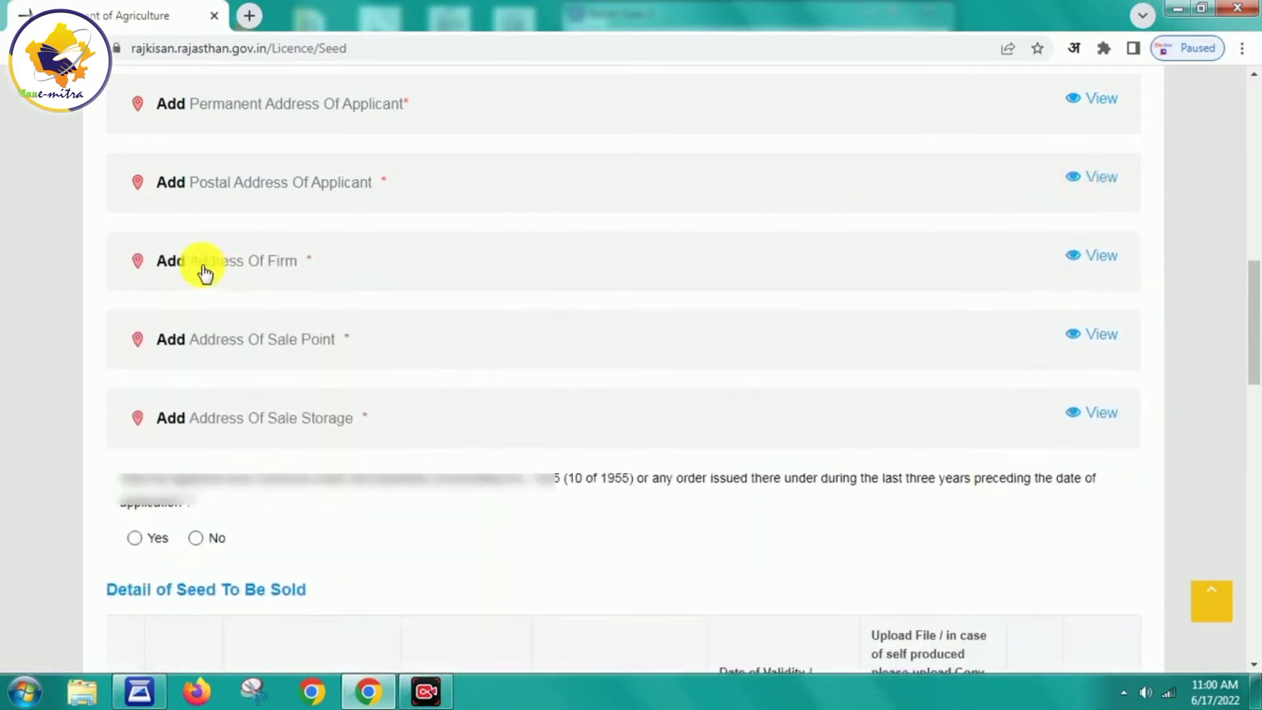
Expand the address of the firm, set ownership to Own, select the firm's district and tehsil, and set the area type to Rural
left_click(1093, 256)
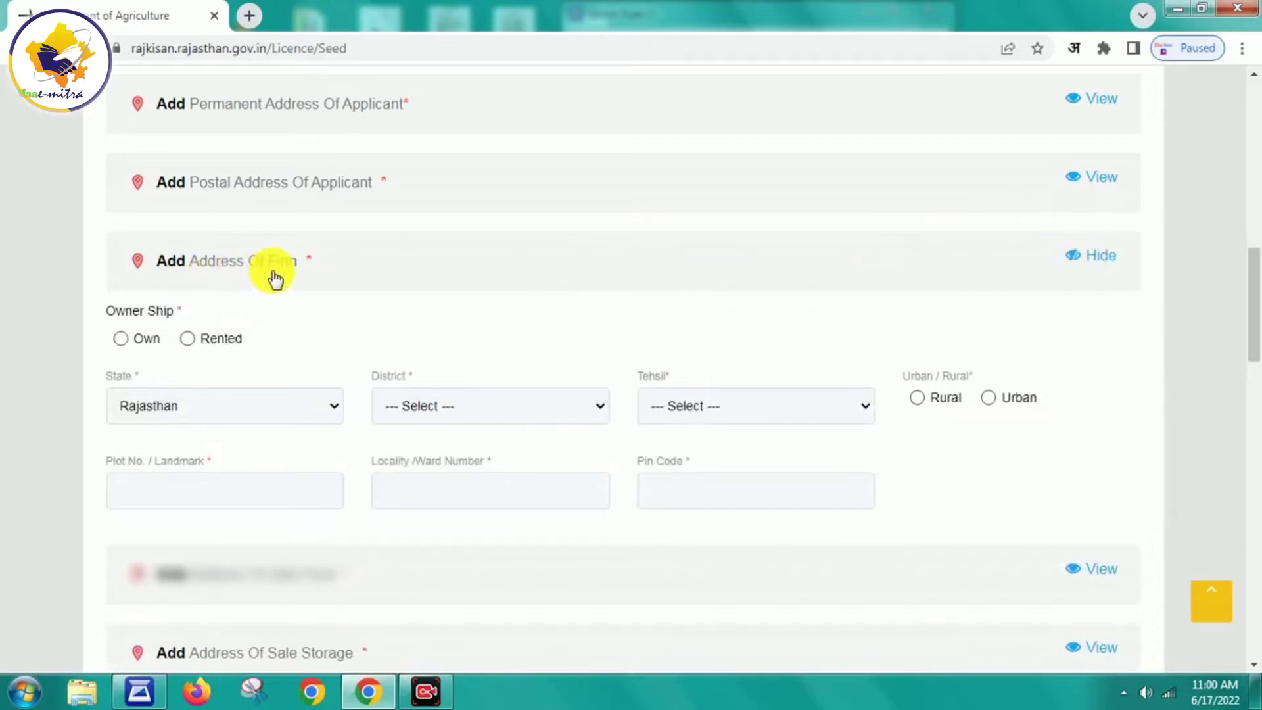
left_click(124, 338)
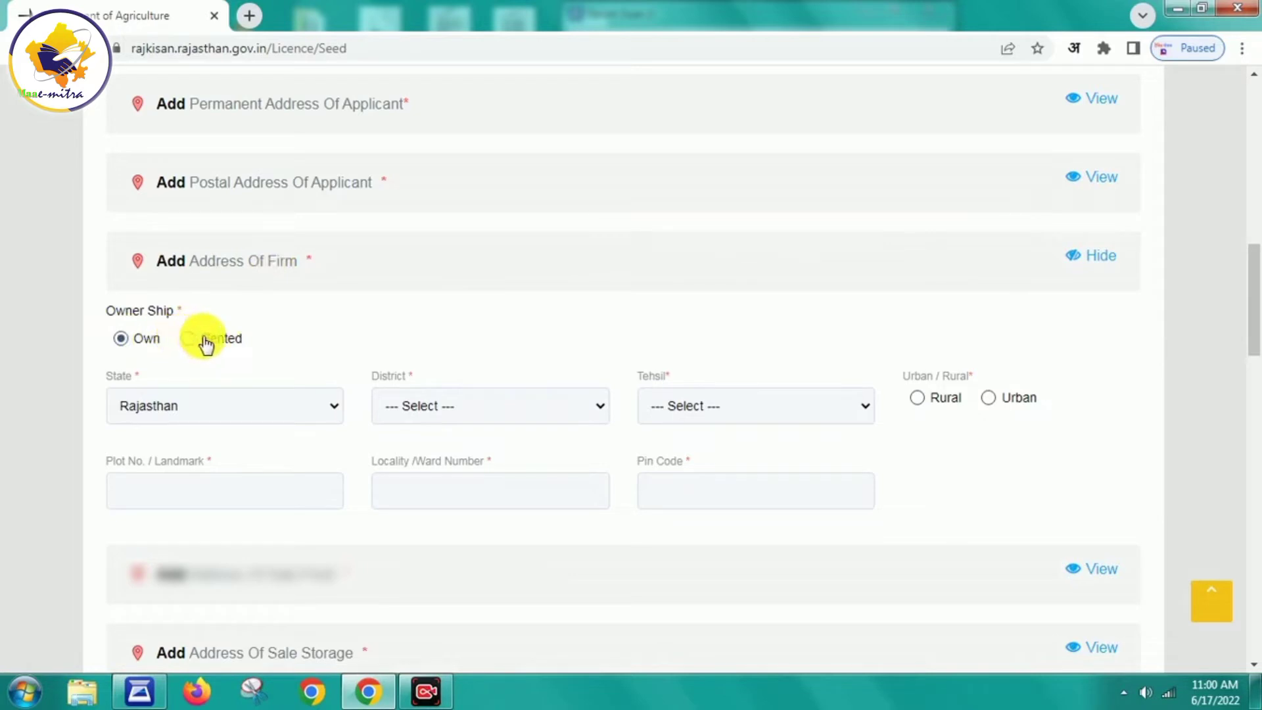
left_click(503, 416)
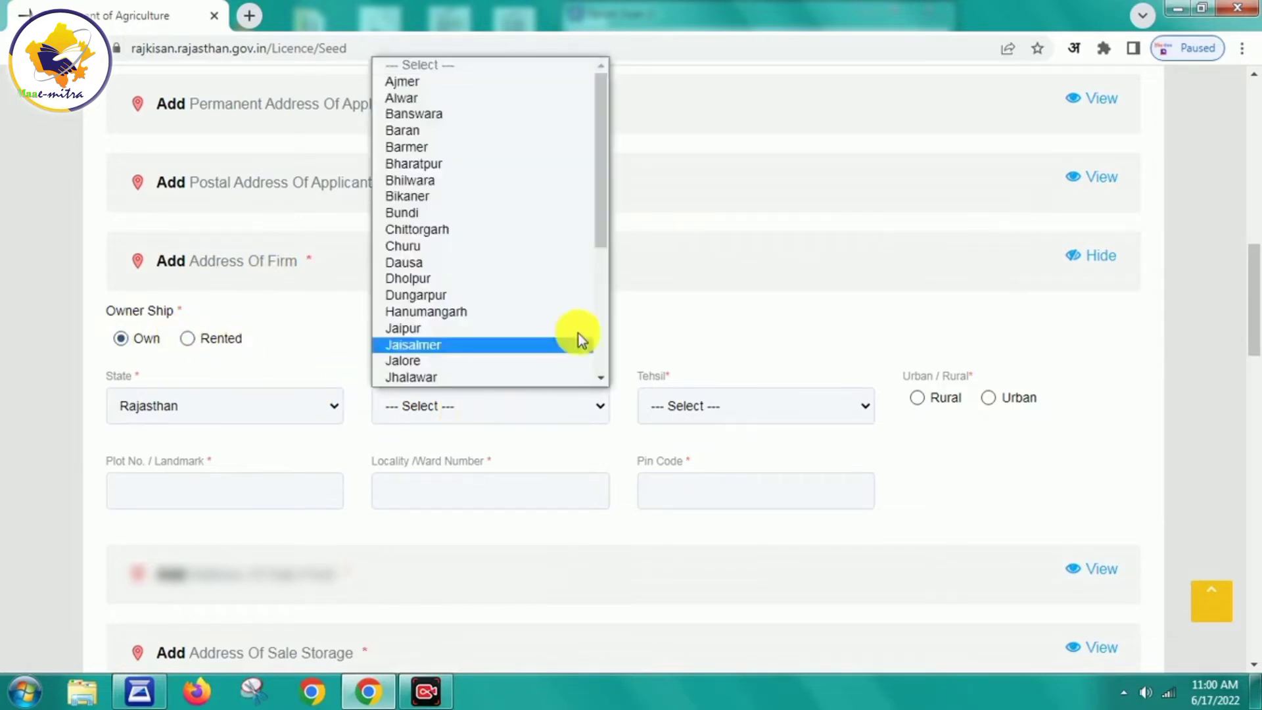
left_click_drag(602, 238, 594, 378)
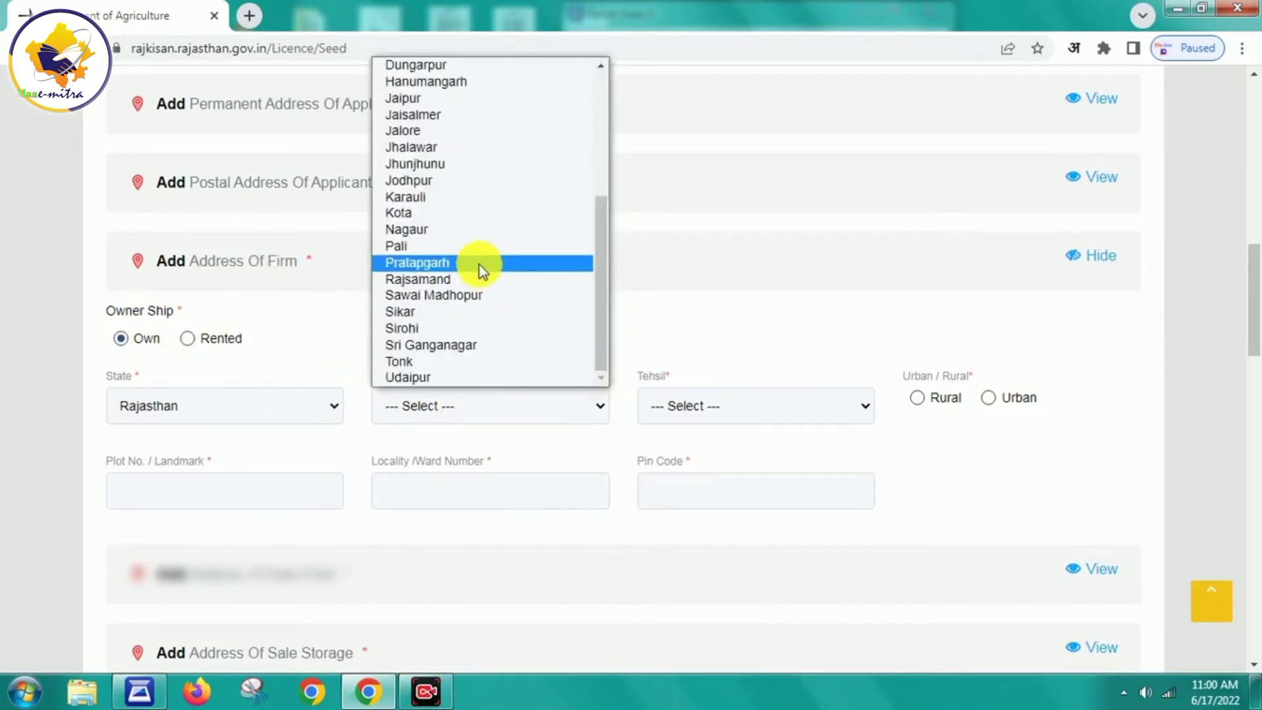
left_click(472, 249)
left_click(722, 406)
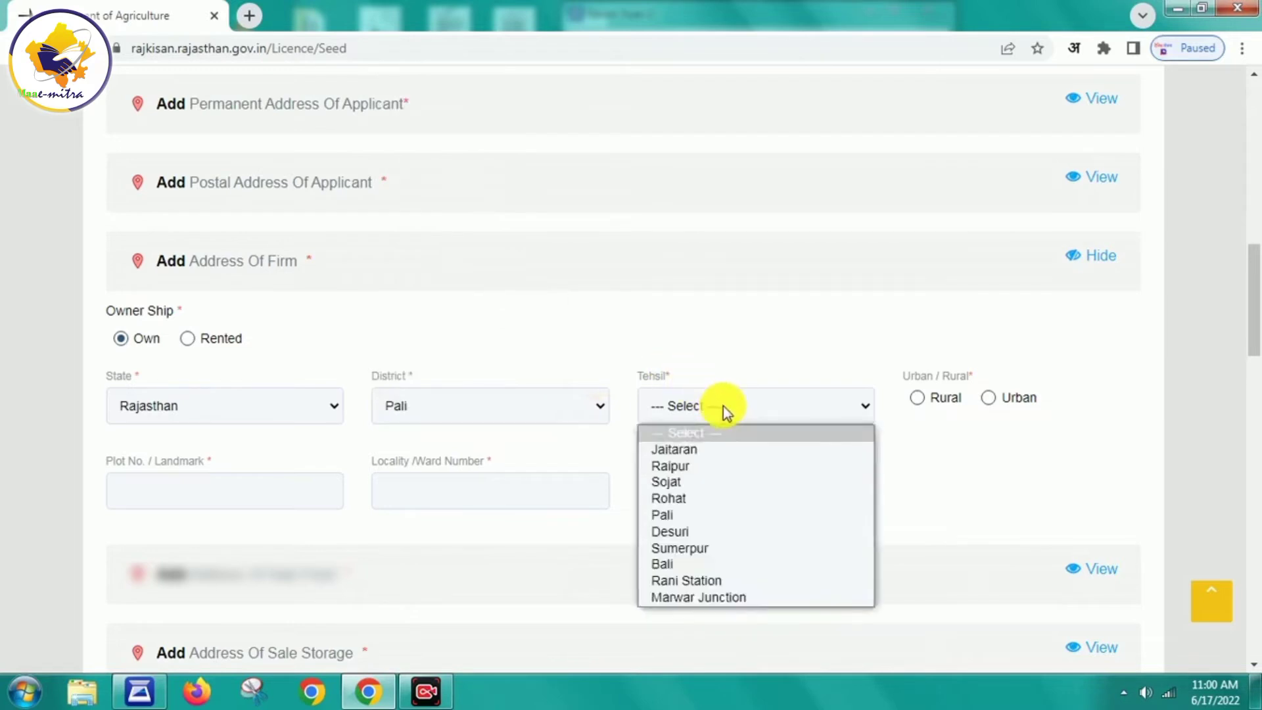
left_click(704, 549)
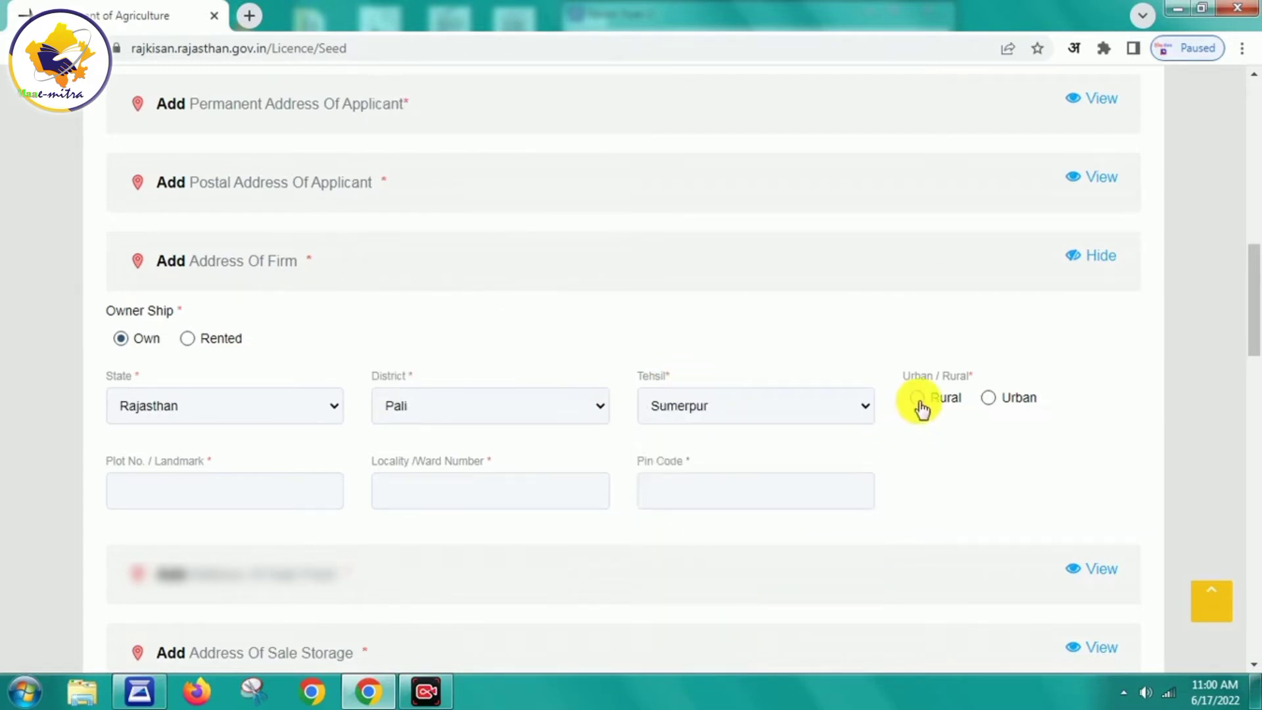
left_click(918, 399)
Select the panchayat samiti, gram panchayat and village in the firm's address
left_click(290, 493)
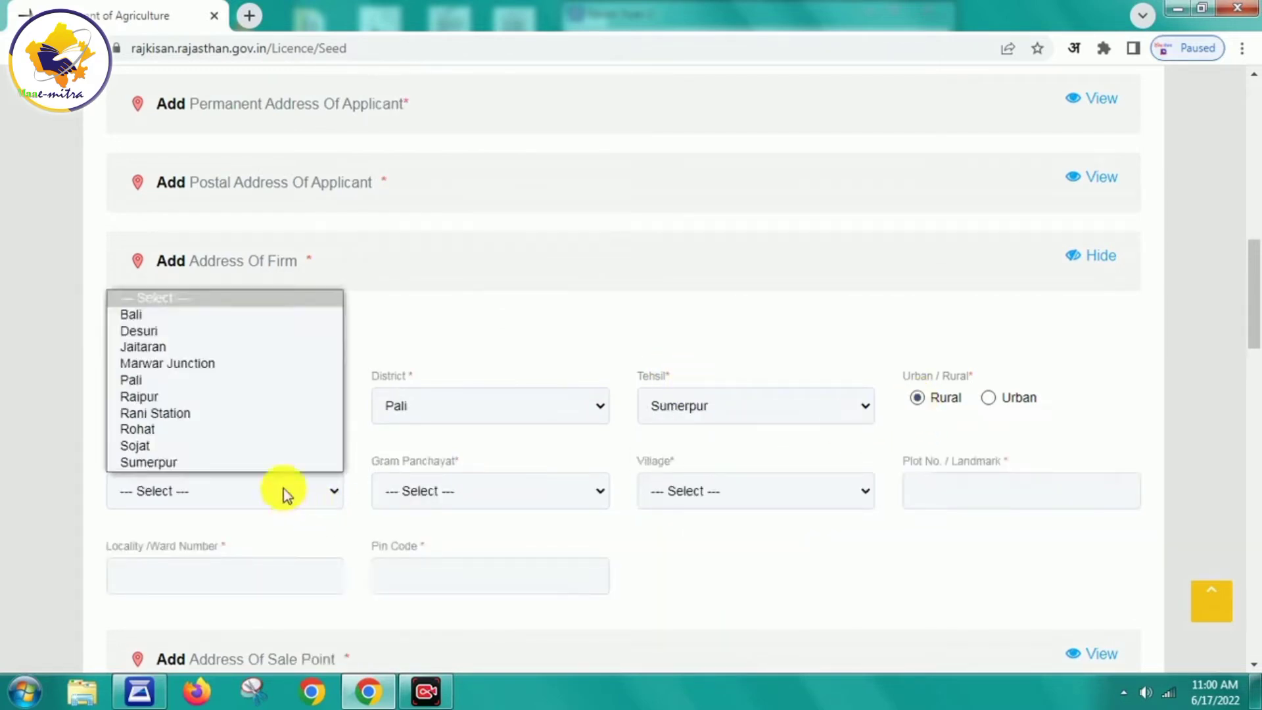
left_click(262, 462)
left_click(472, 494)
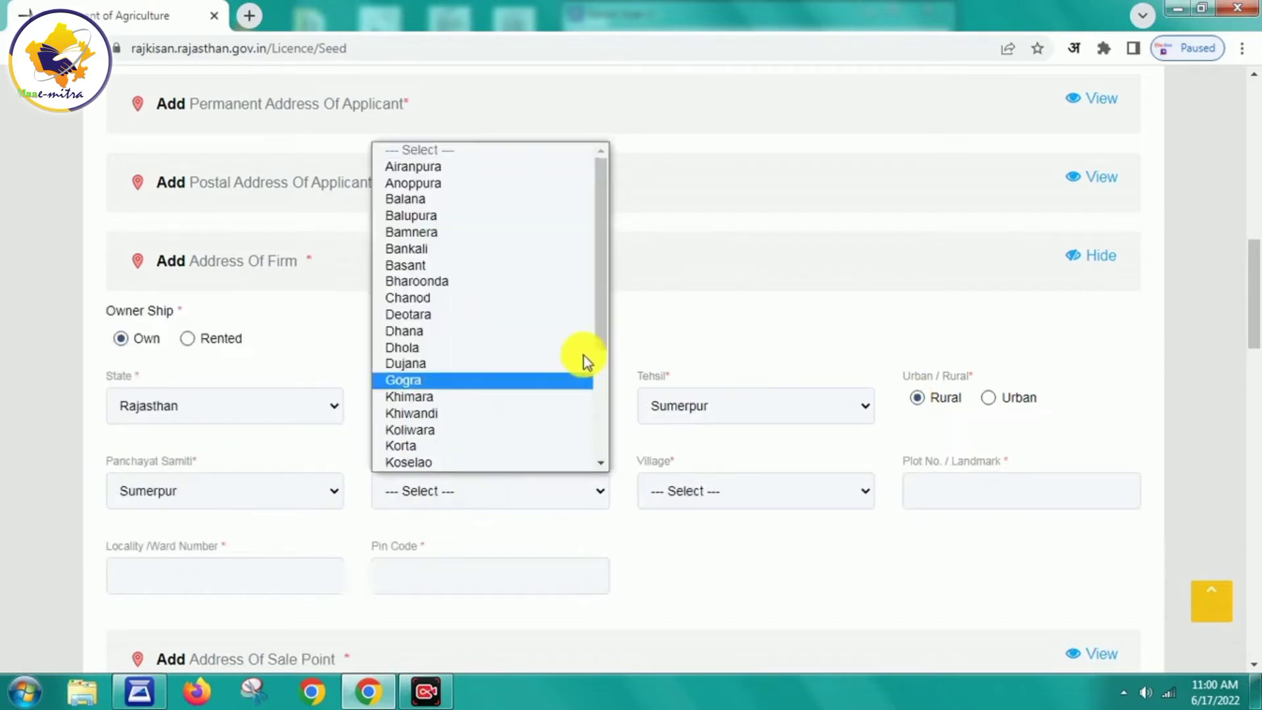
left_click_drag(601, 322, 597, 428)
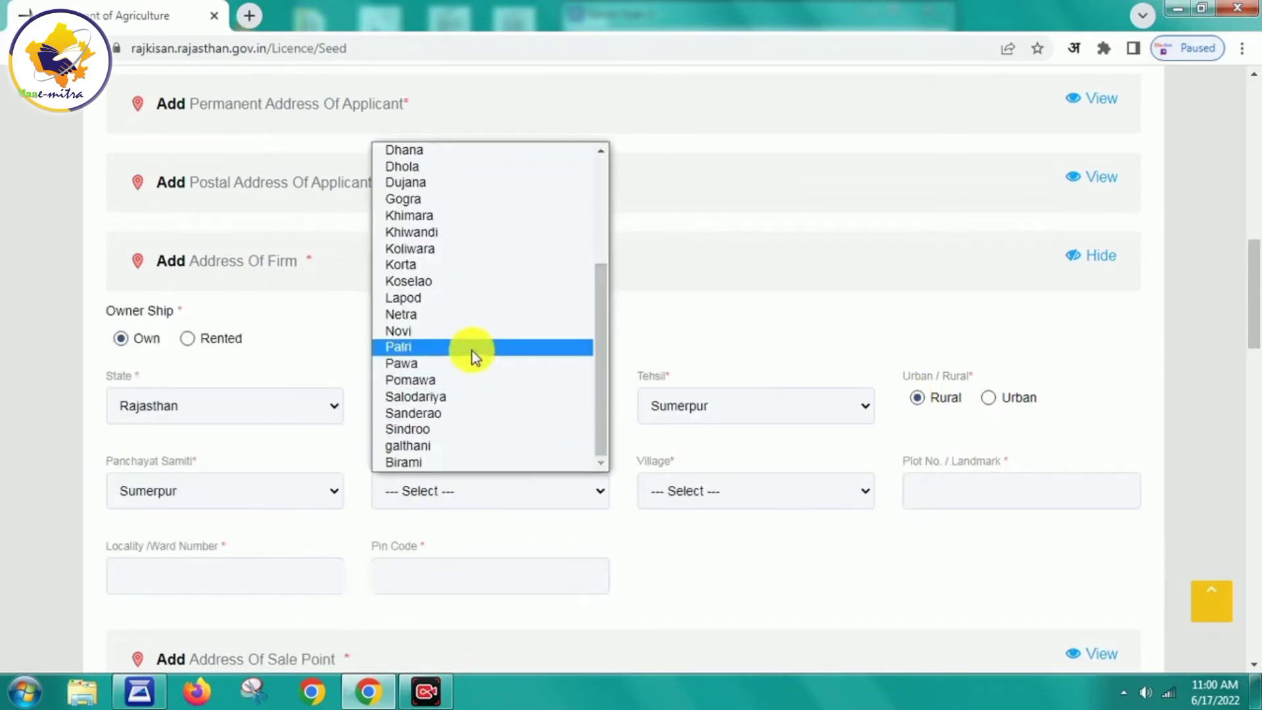
left_click(444, 188)
left_click(738, 493)
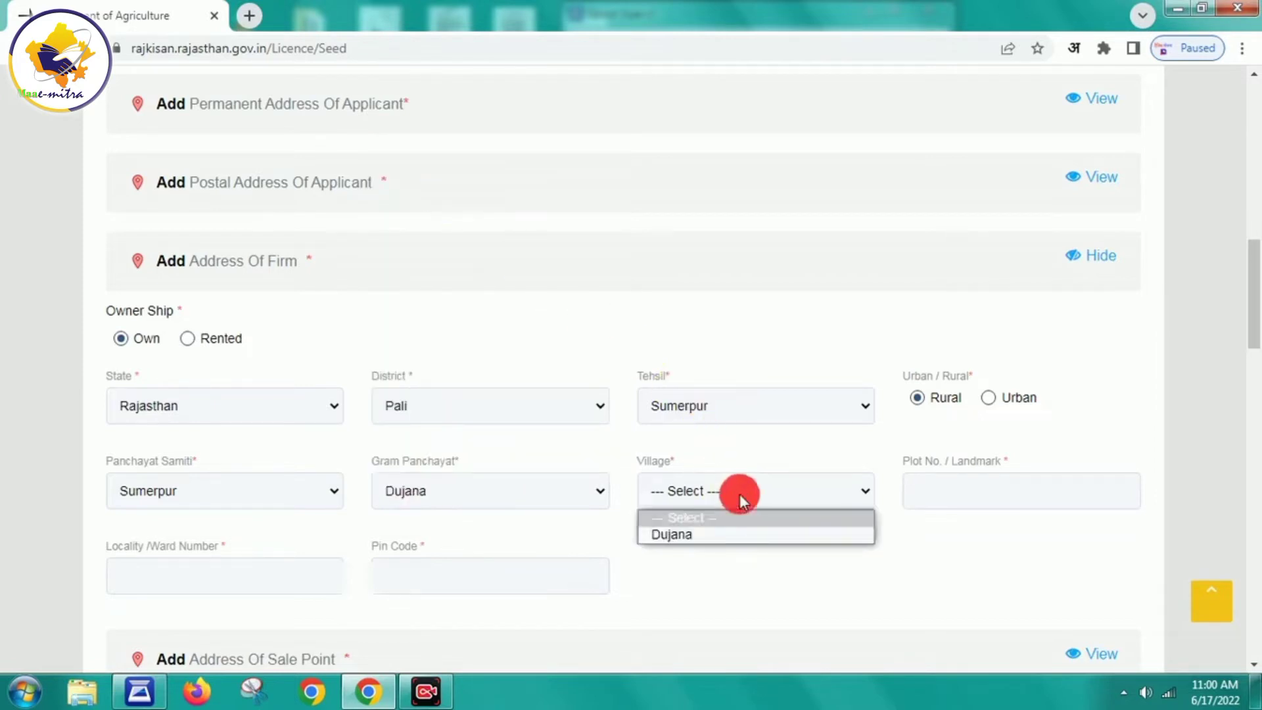
left_click(709, 533)
Fill in the firm's plot or landmark, locality or ward, and postal pin code, and collapse the firm address section
left_click(923, 497)
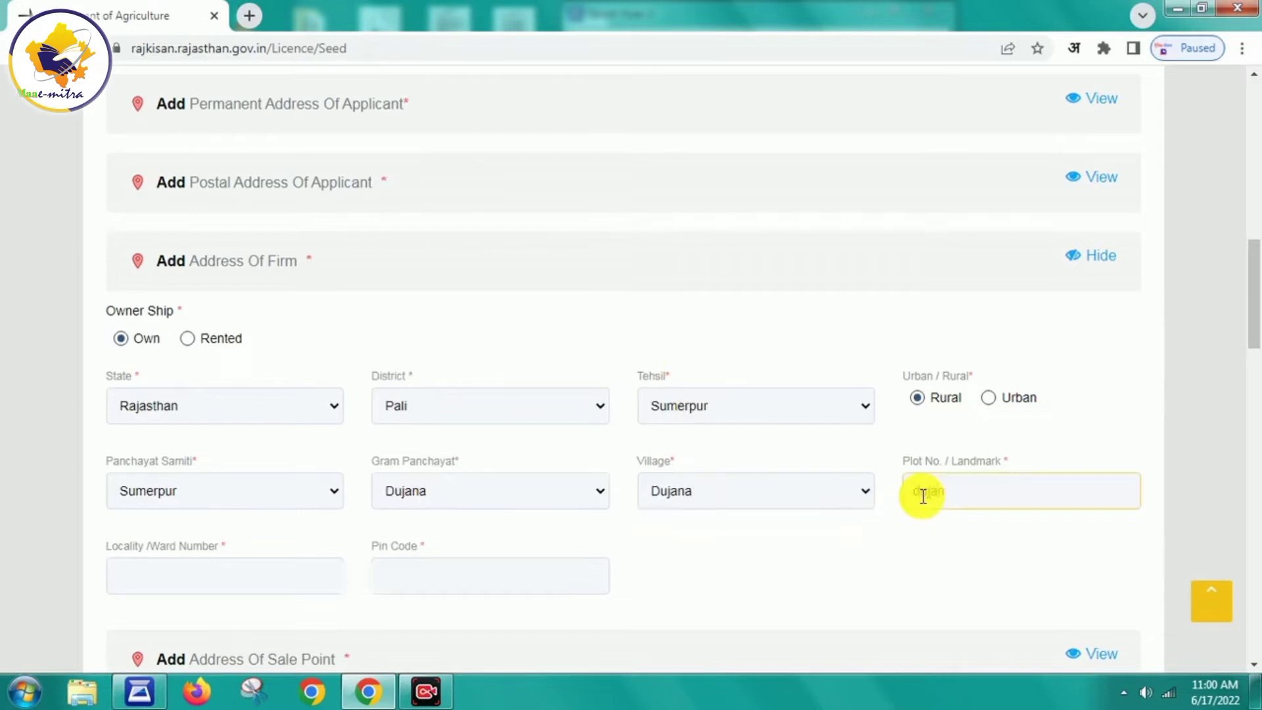
type("DUJANANDUJANA")
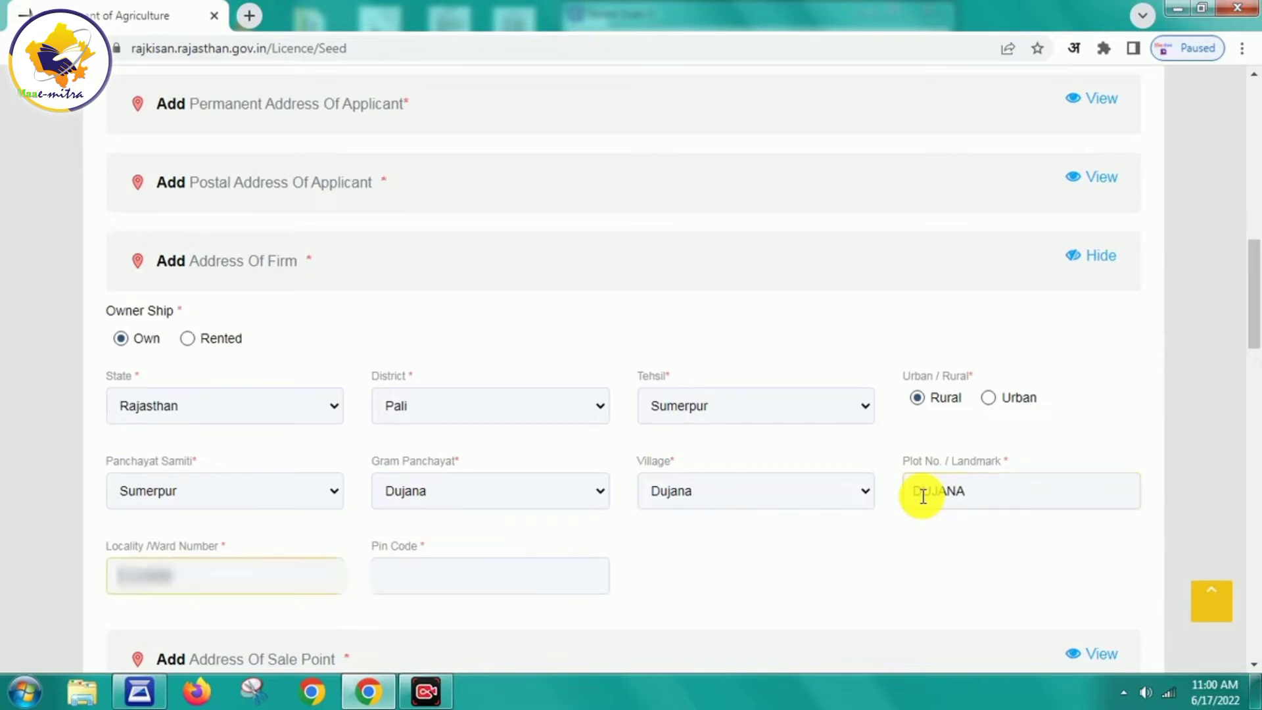
key("Tab")
type("30670")
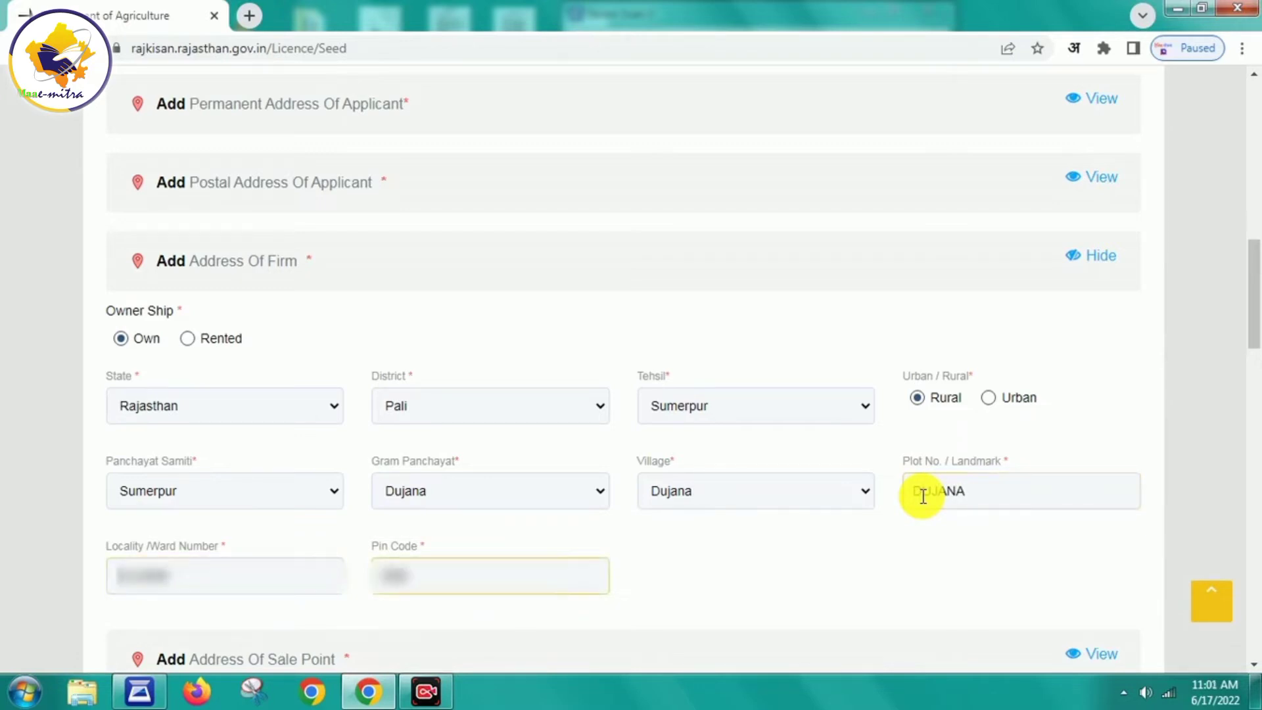
type("2")
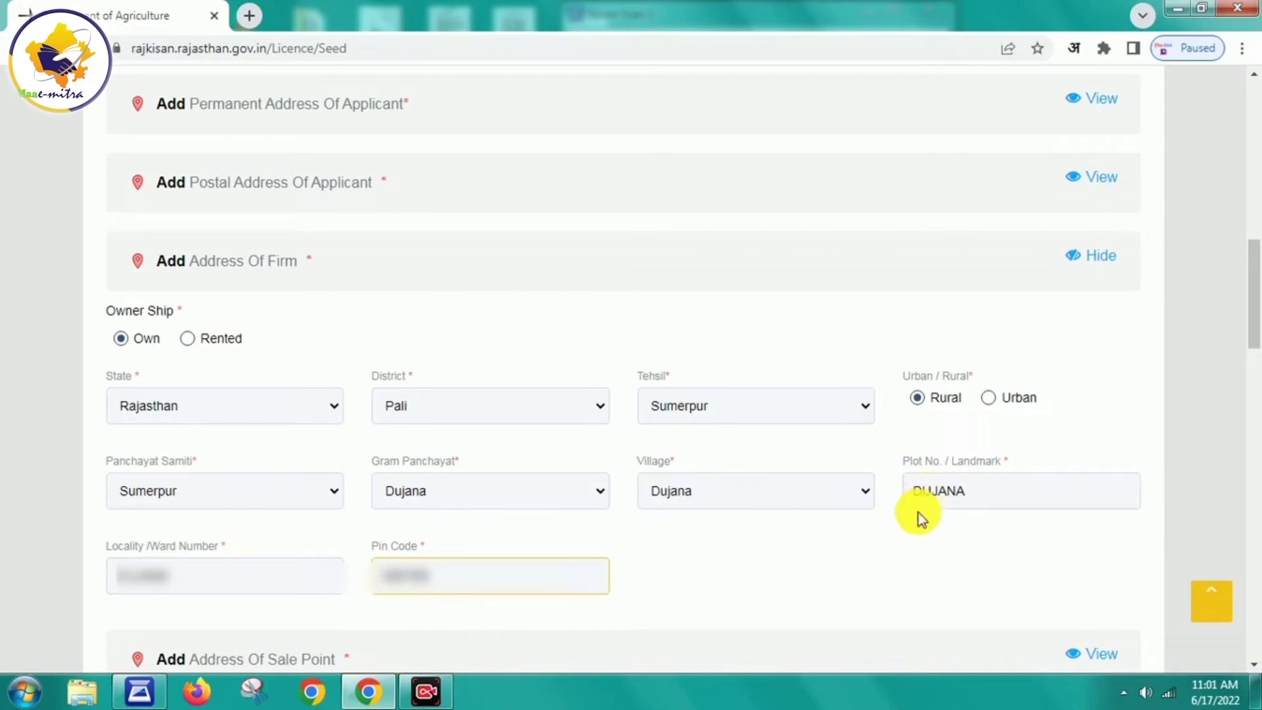
left_click(1091, 275)
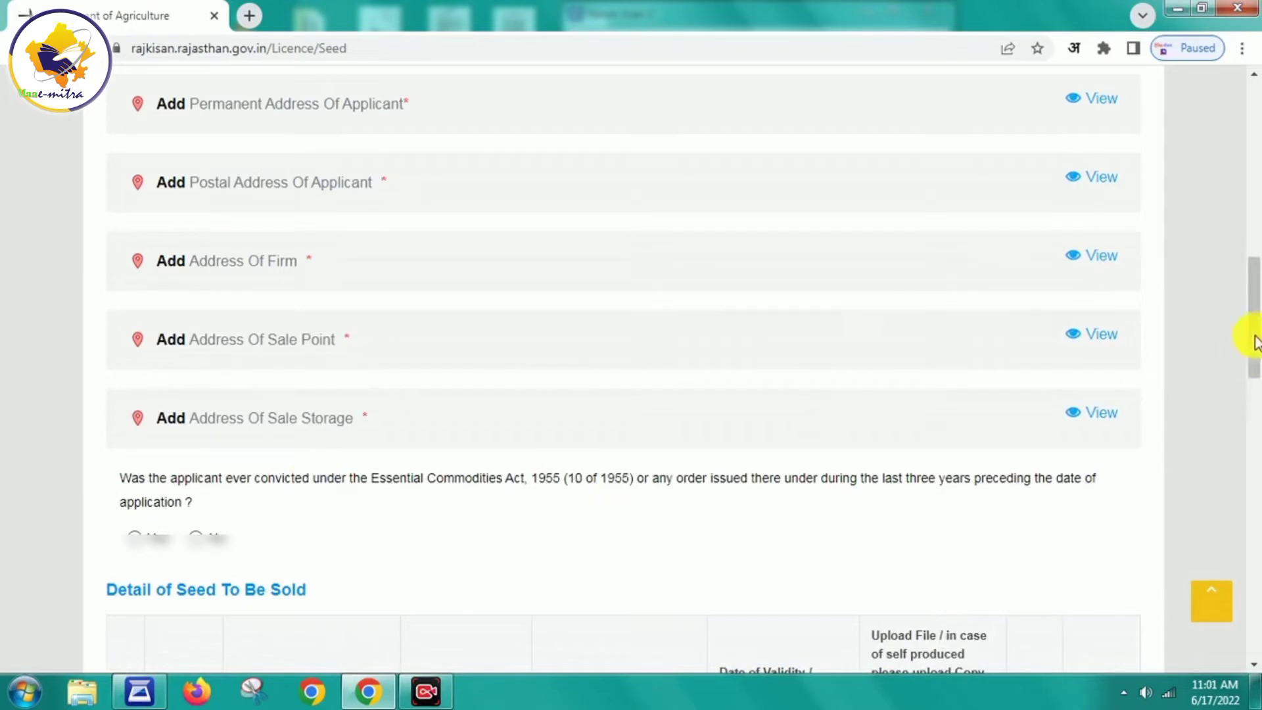
Expand the address of the sale point and mark it as same as the firm address
left_click_drag(1253, 337, 1258, 358)
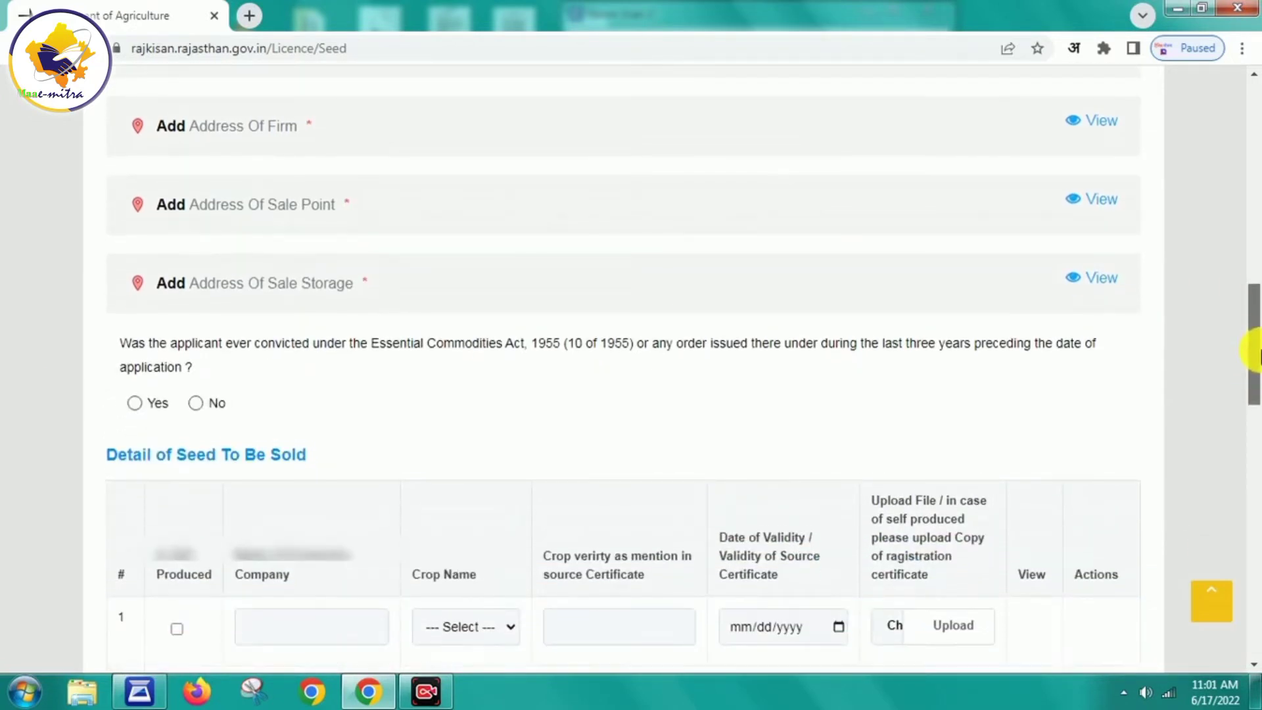
left_click(1104, 198)
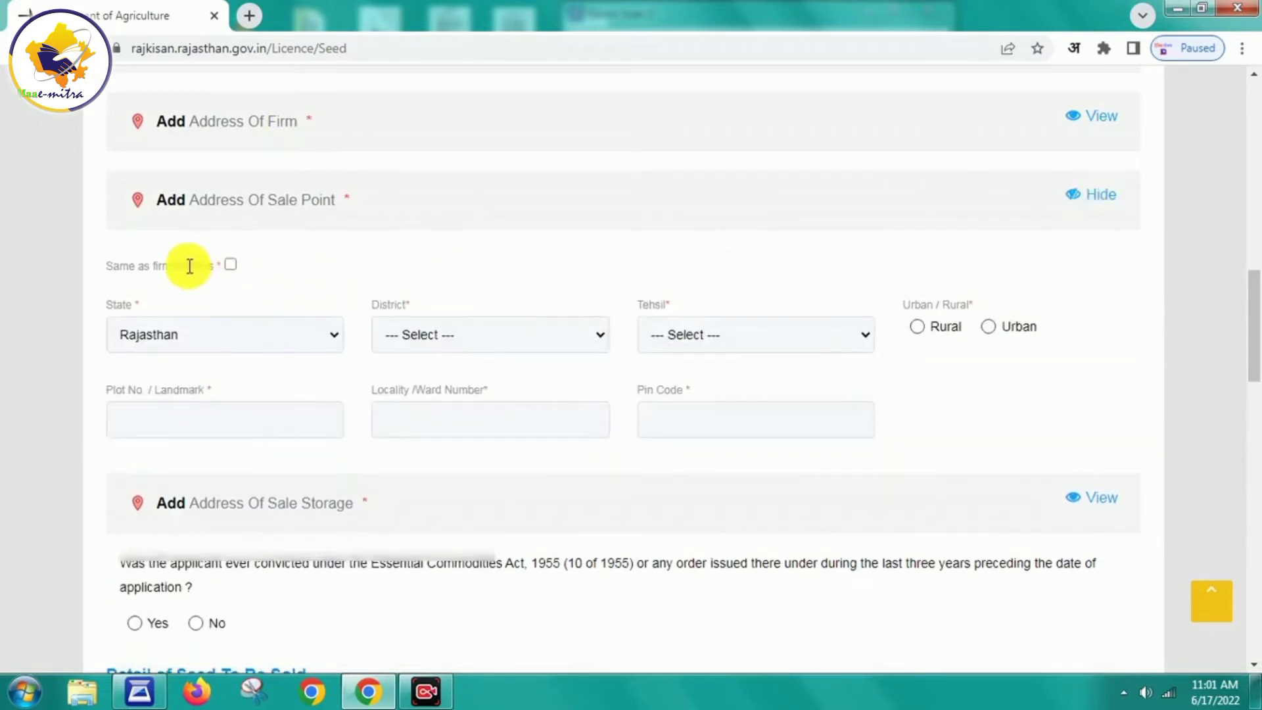
left_click(231, 264)
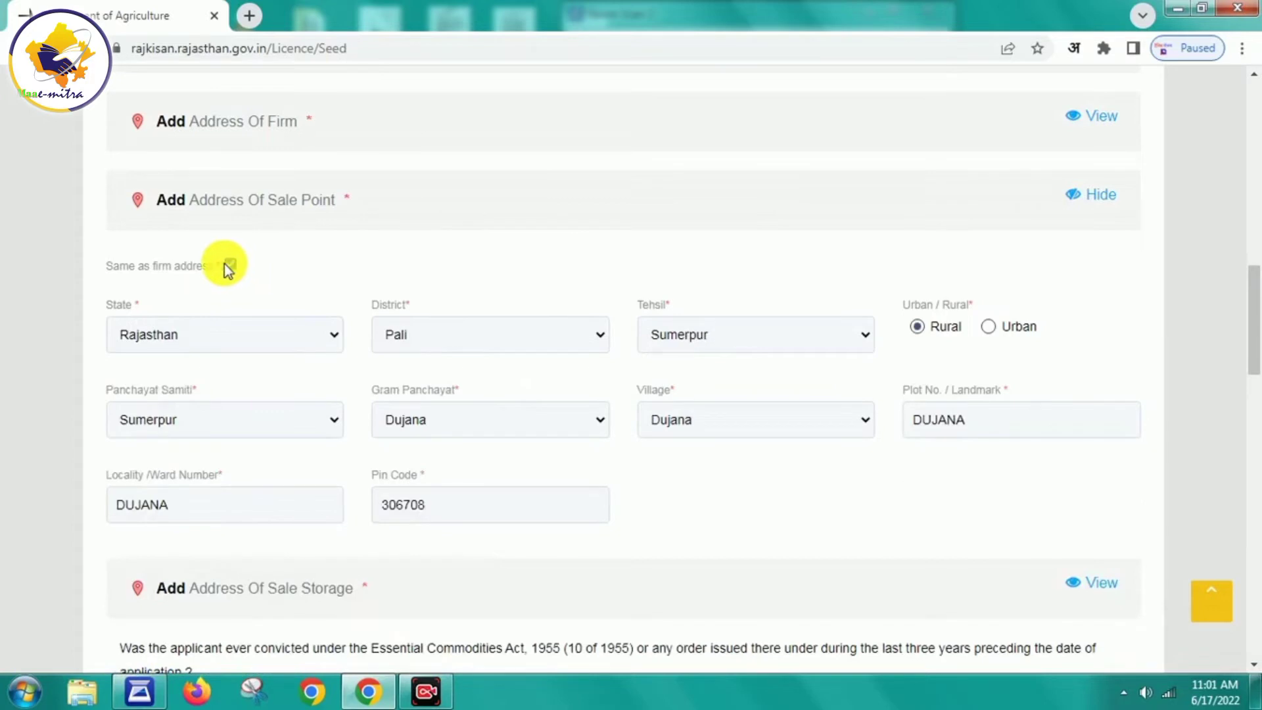
Collapse the sale point address, expand the sale storage address, select its district and tehsil, and set the area type to Rural
left_click(1116, 204)
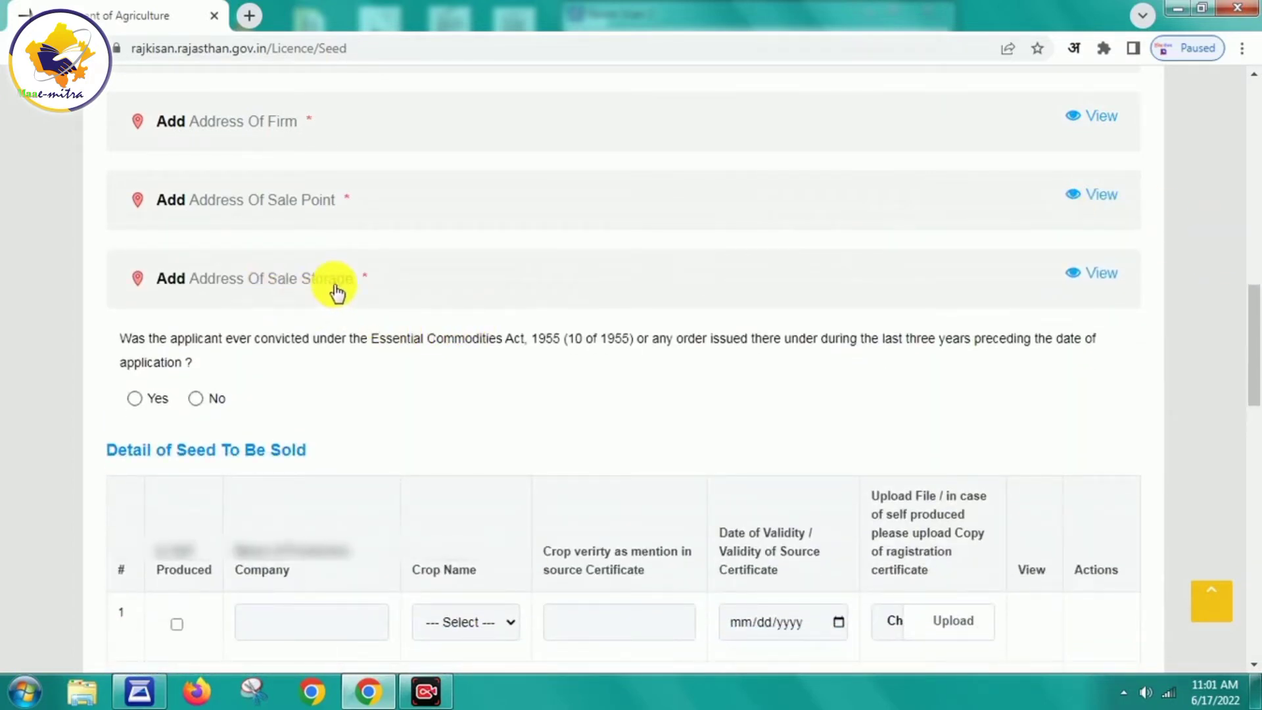
left_click(1099, 277)
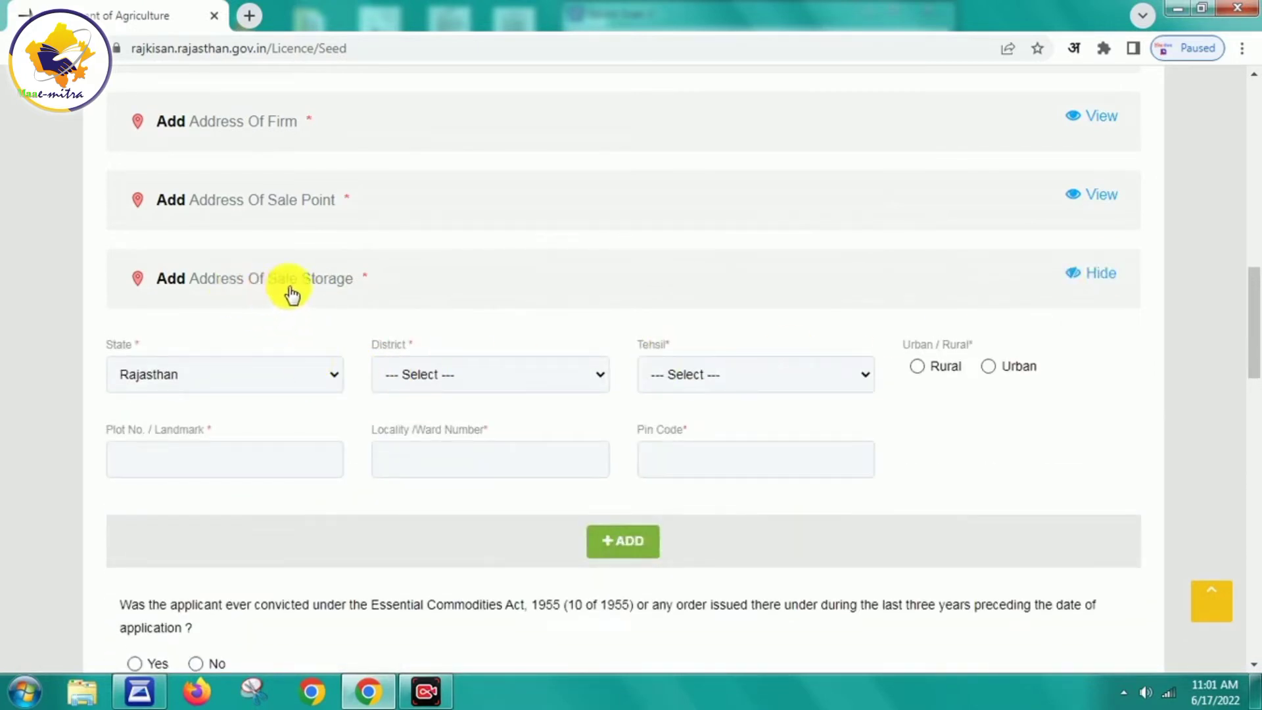
left_click(529, 374)
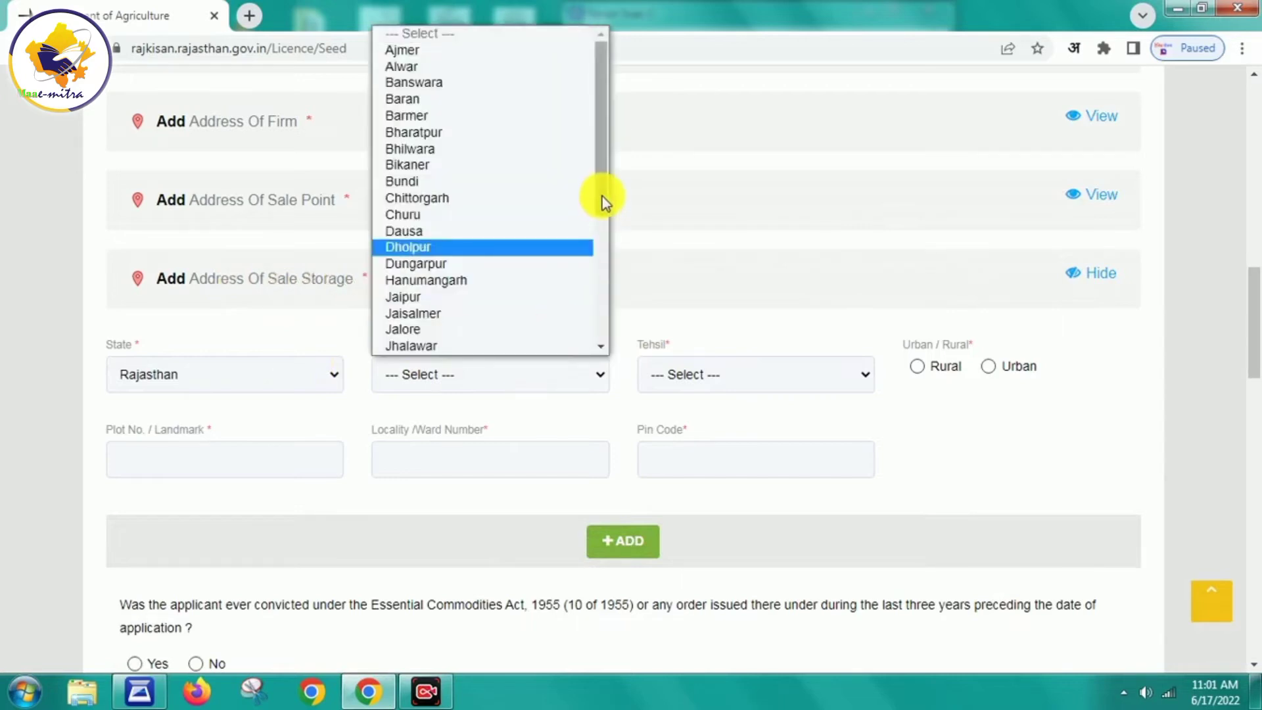
left_click_drag(604, 202, 600, 333)
left_click(451, 214)
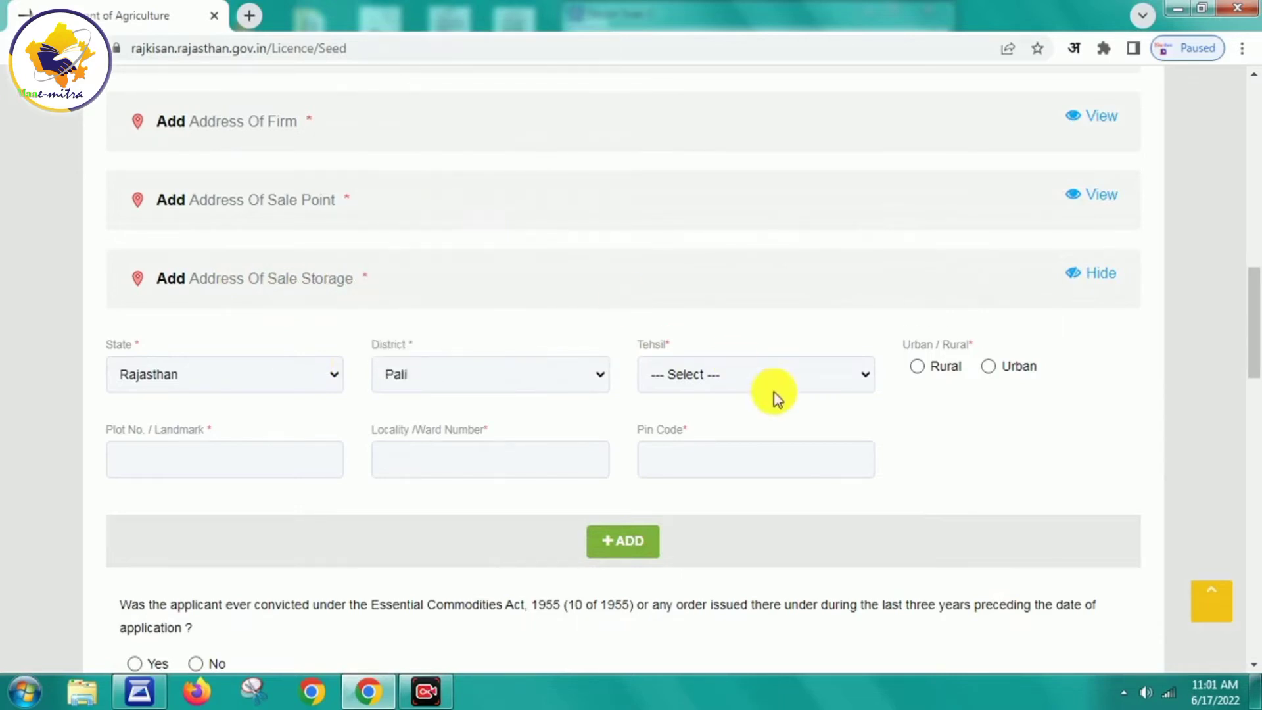
left_click(766, 376)
left_click(714, 515)
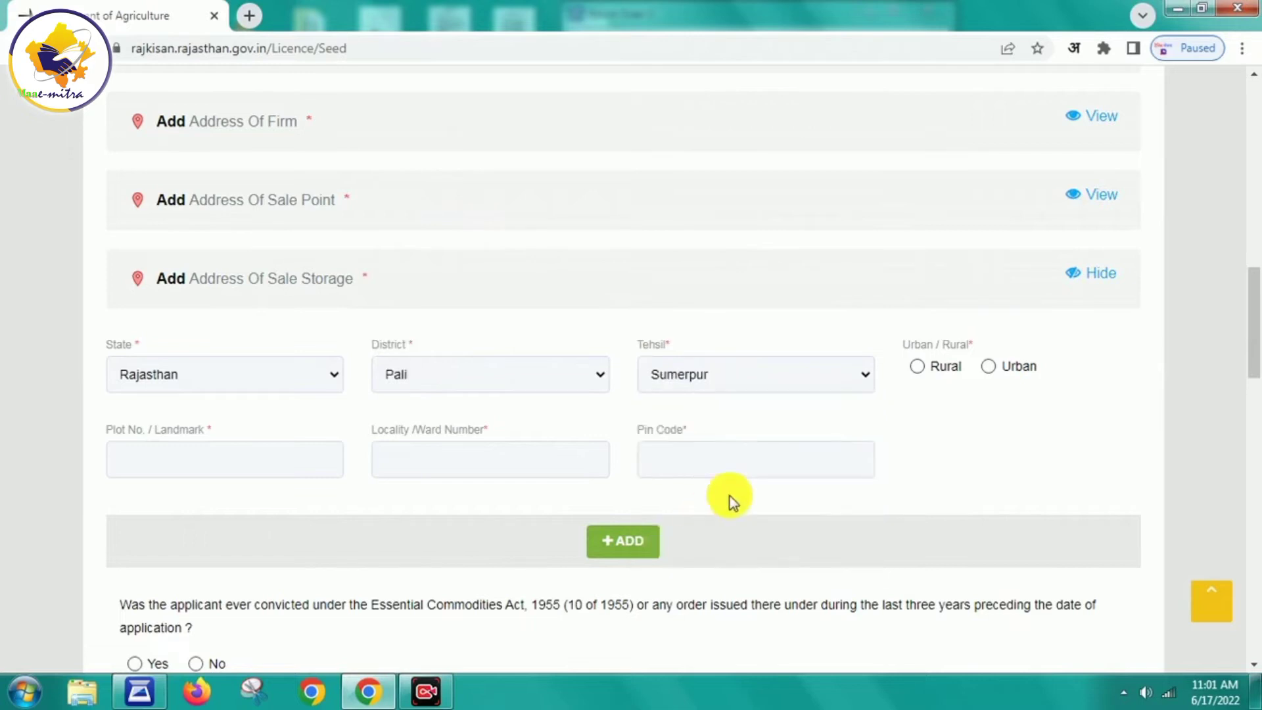
left_click(933, 380)
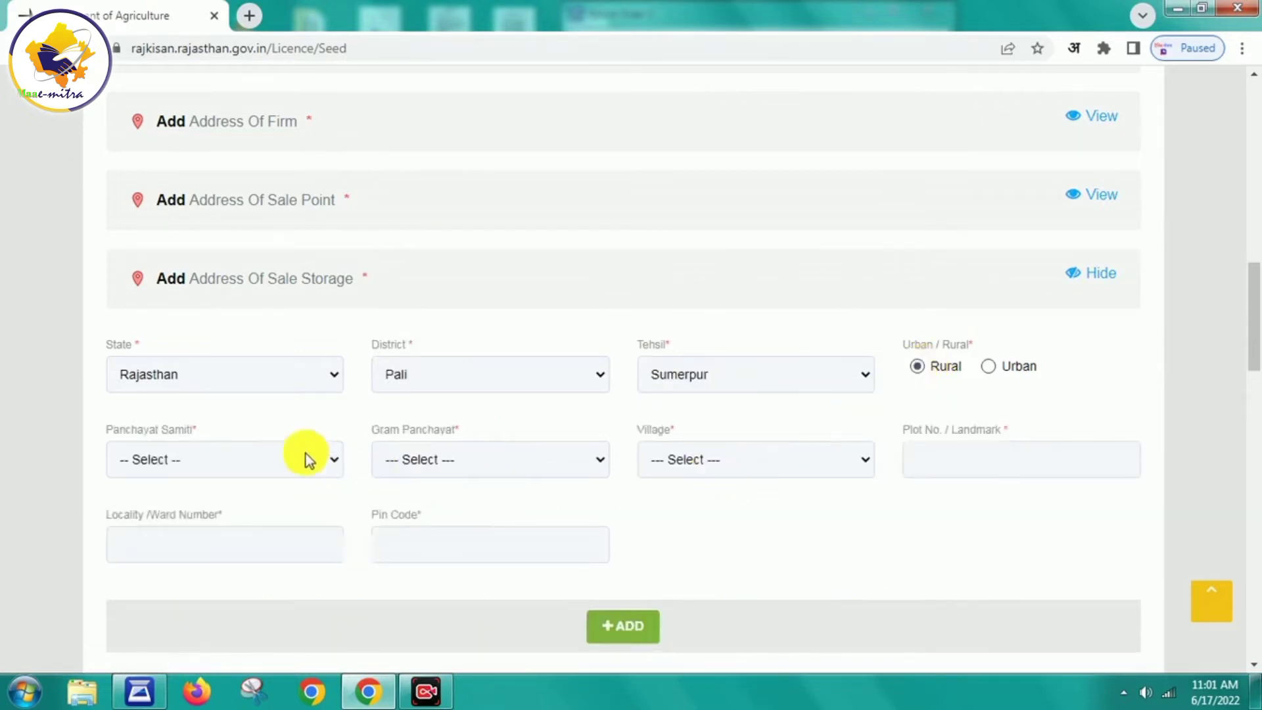
Select the panchayat samiti, gram panchayat and village in the sale storage address
left_click(263, 456)
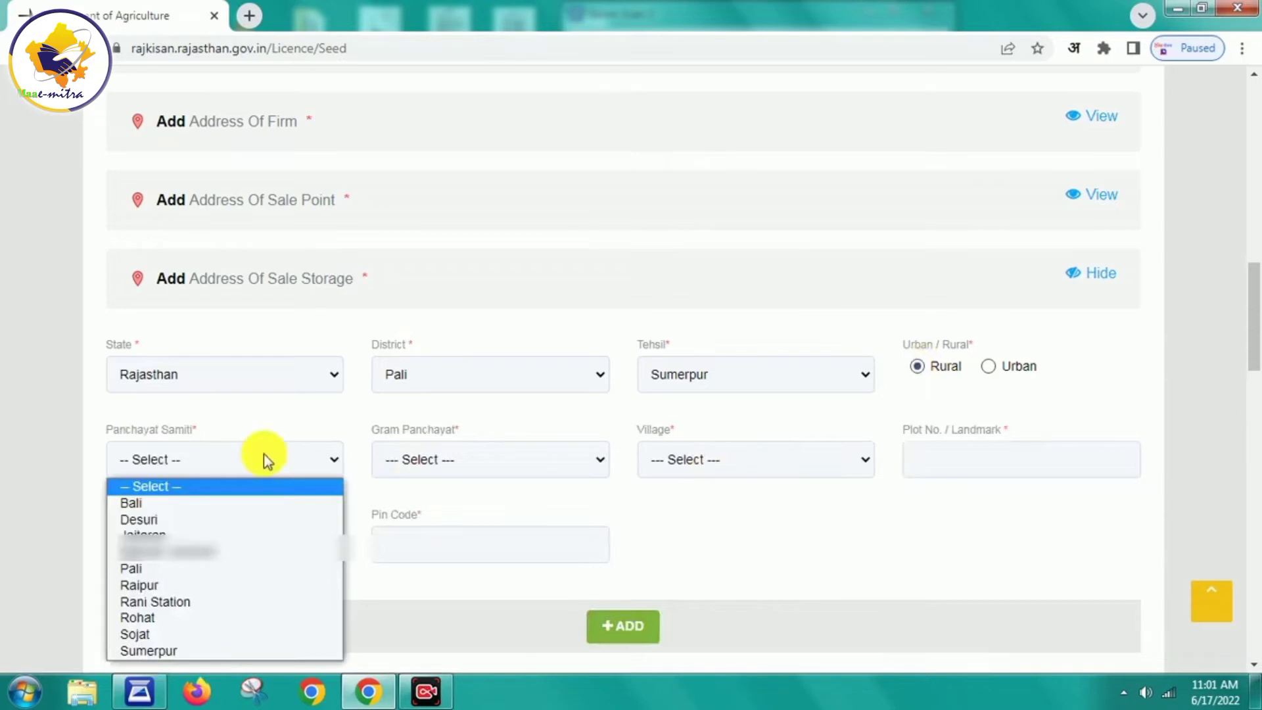
left_click(169, 649)
left_click(441, 459)
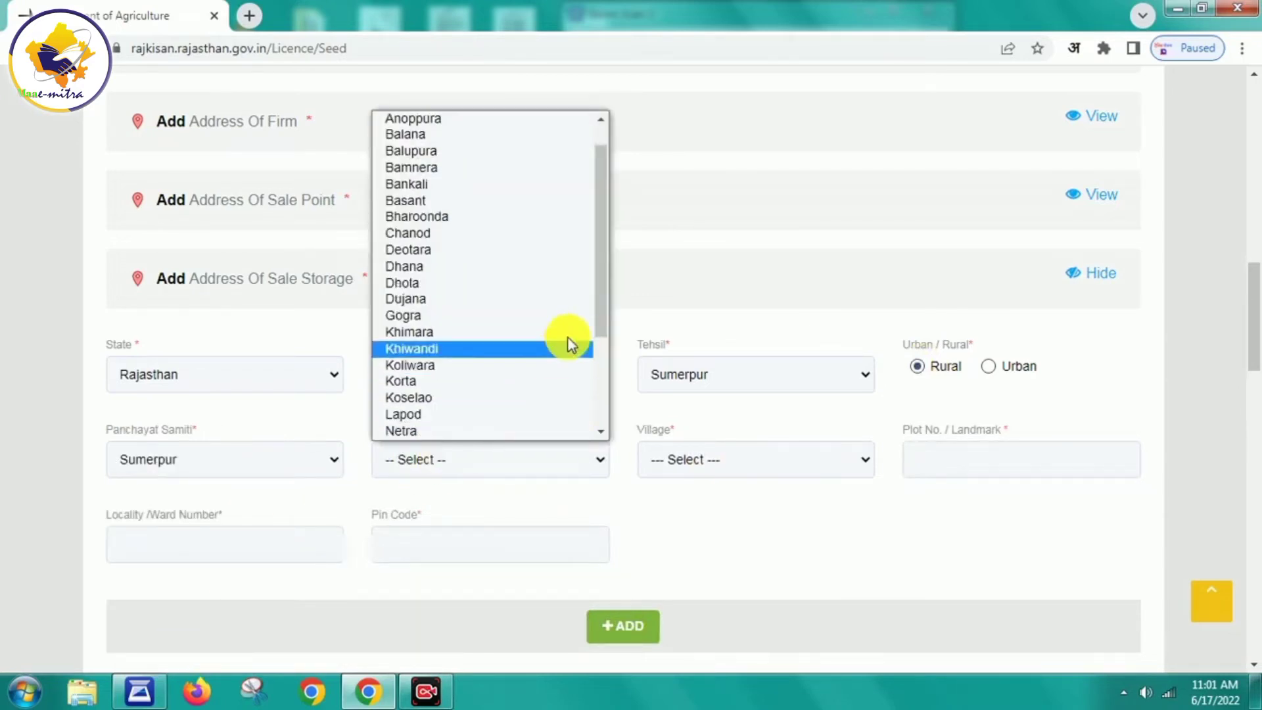
left_click_drag(598, 285, 604, 319)
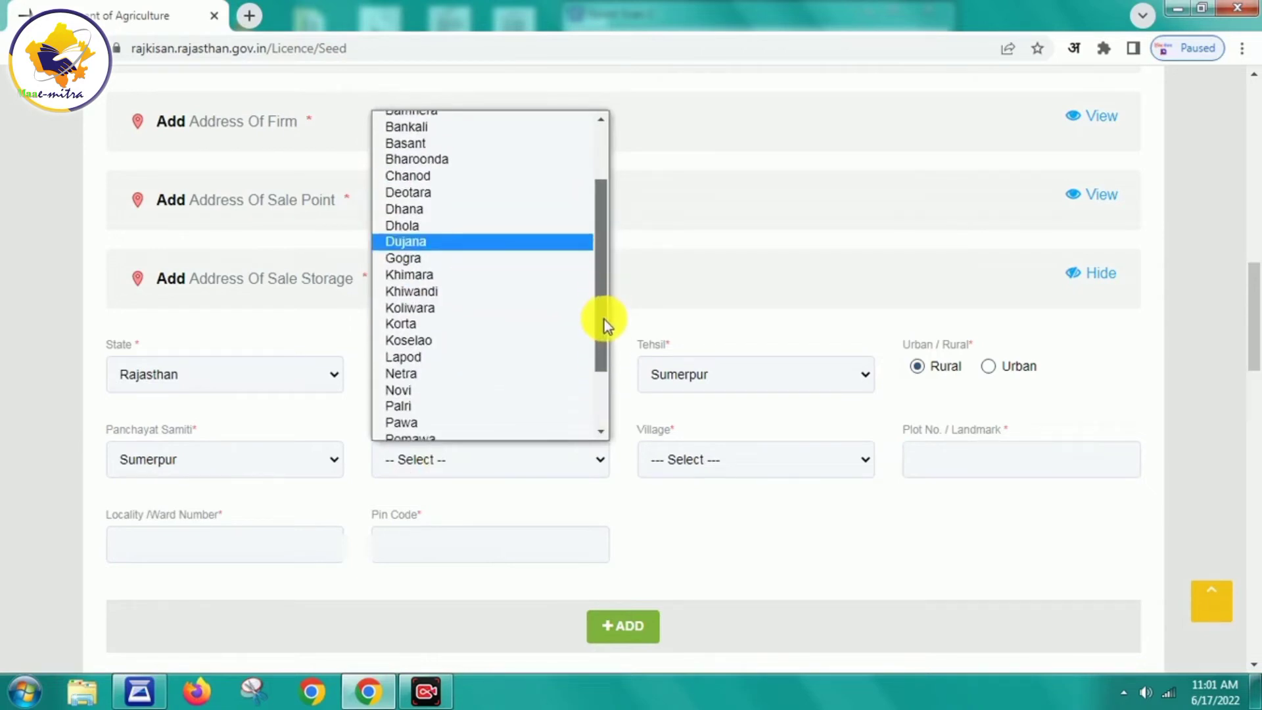
left_click(502, 239)
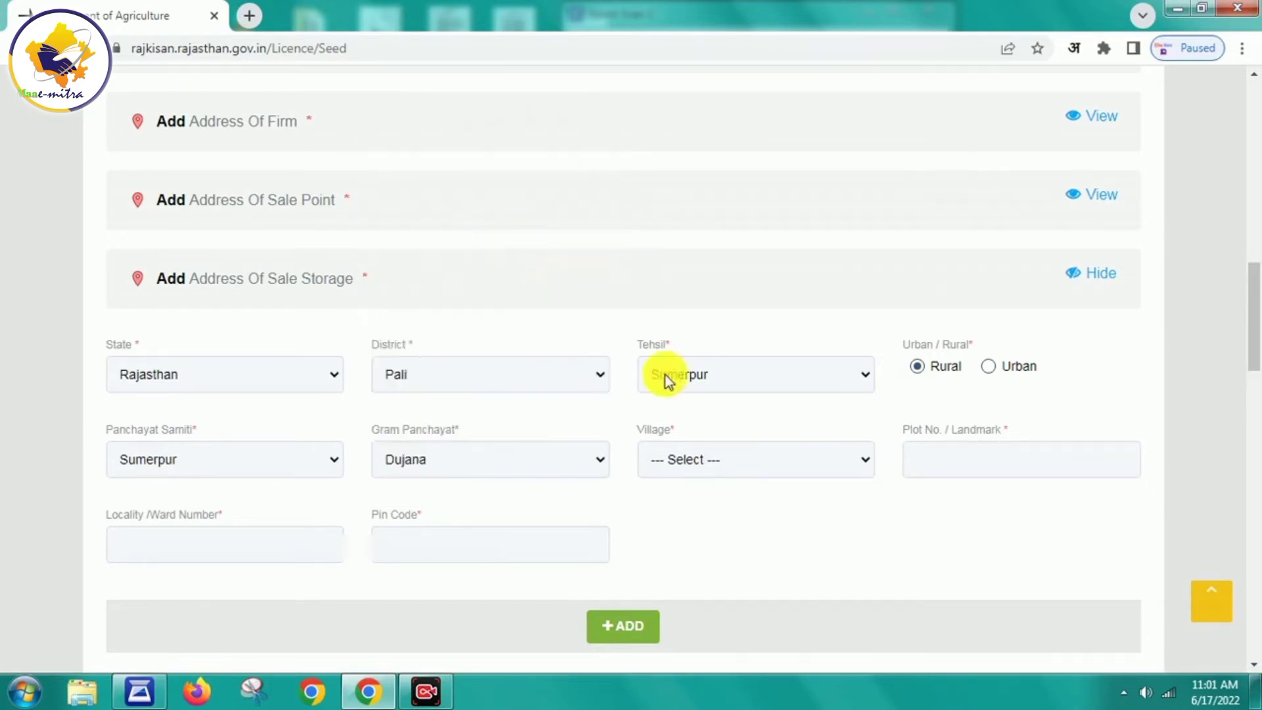
left_click(737, 460)
left_click(709, 500)
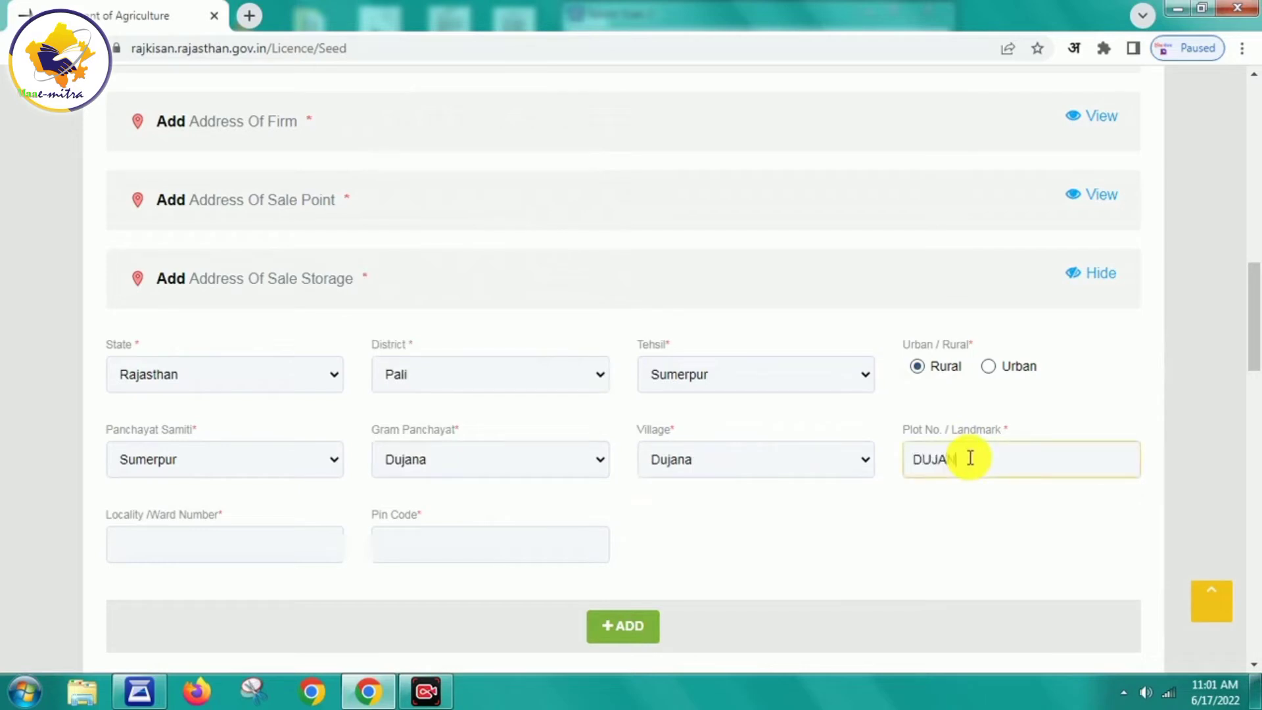
Fill in the plot or landmark, locality or ward, and postal pin code of the sale storage address
type("DUJANA")
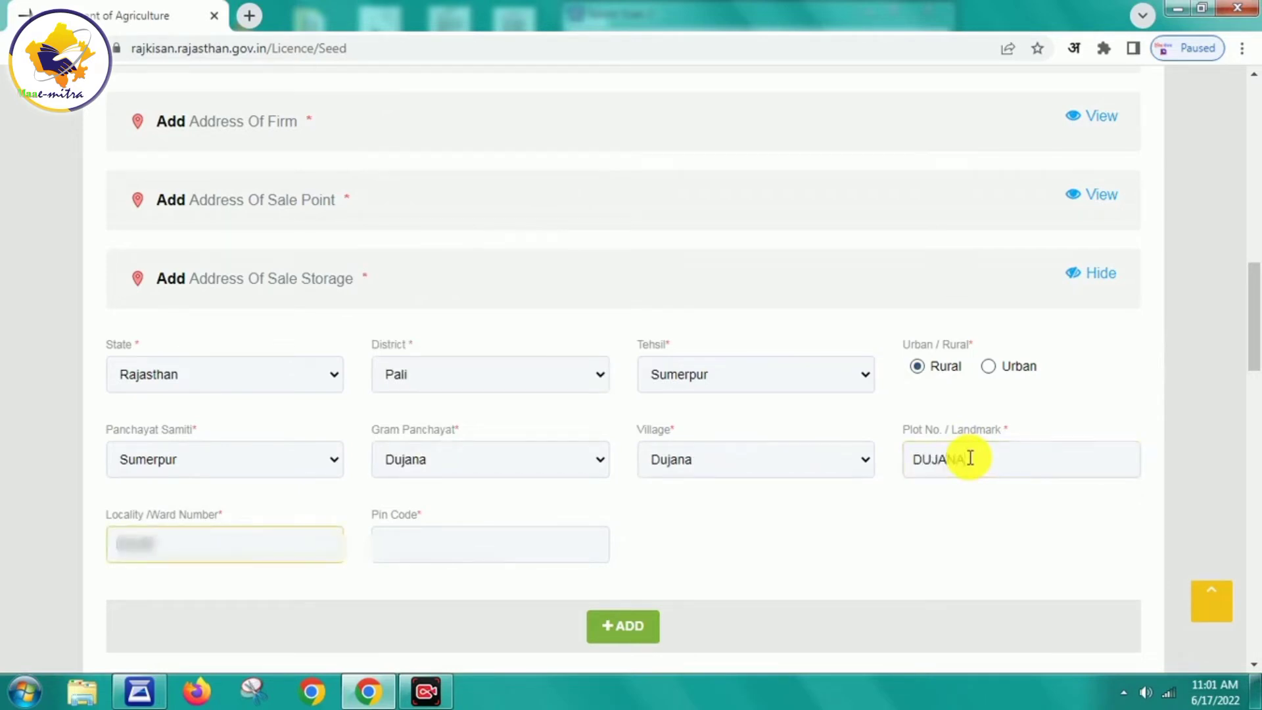
key("Tab")
type("3306")
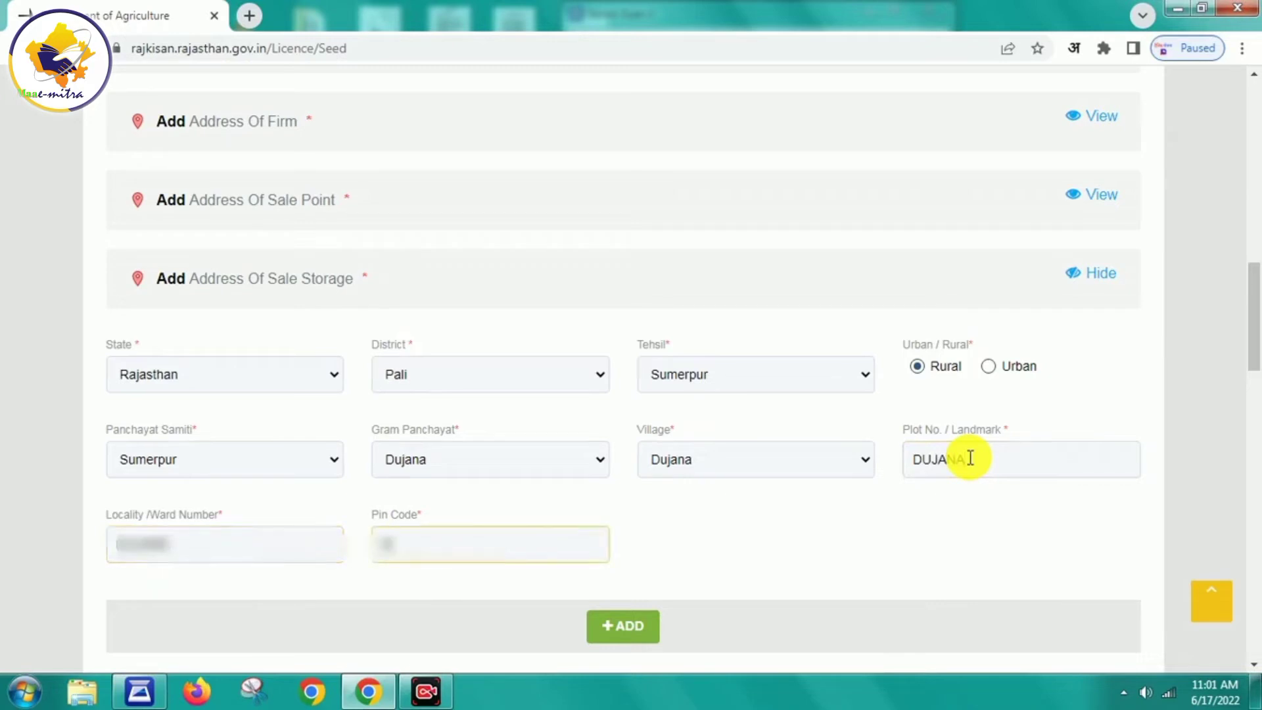
type("02")
left_click(856, 534)
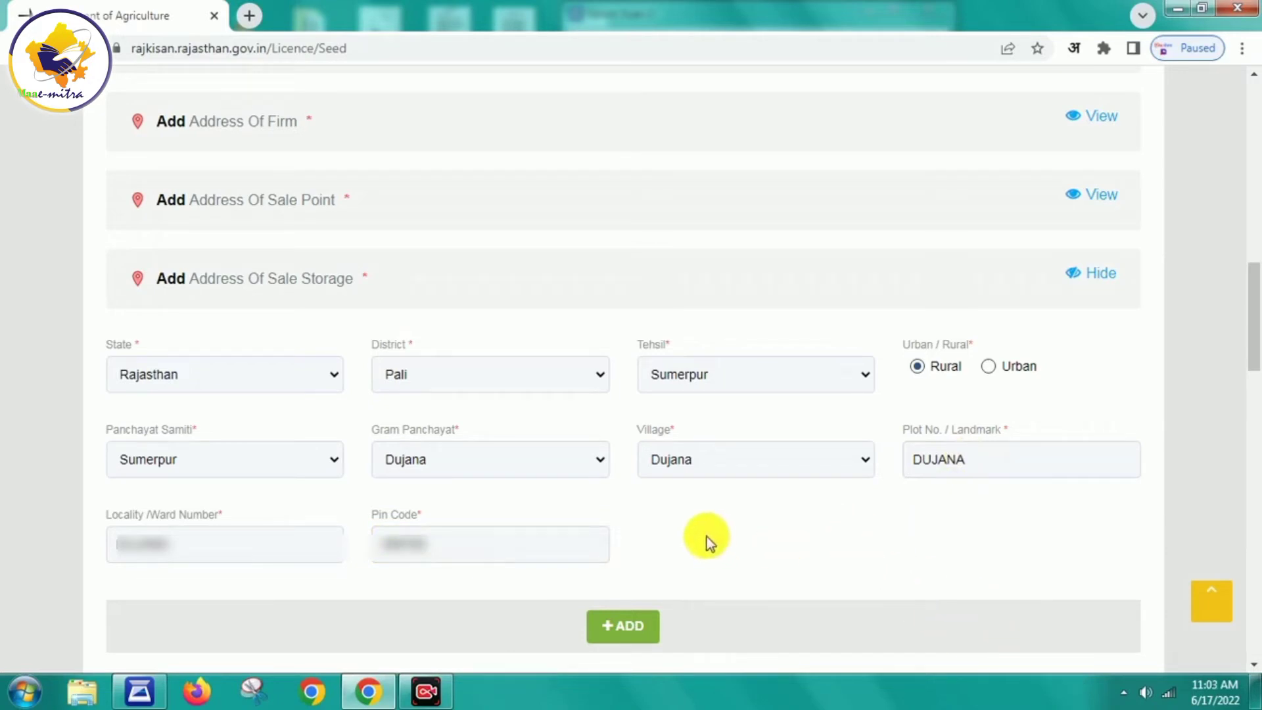
left_click(629, 628)
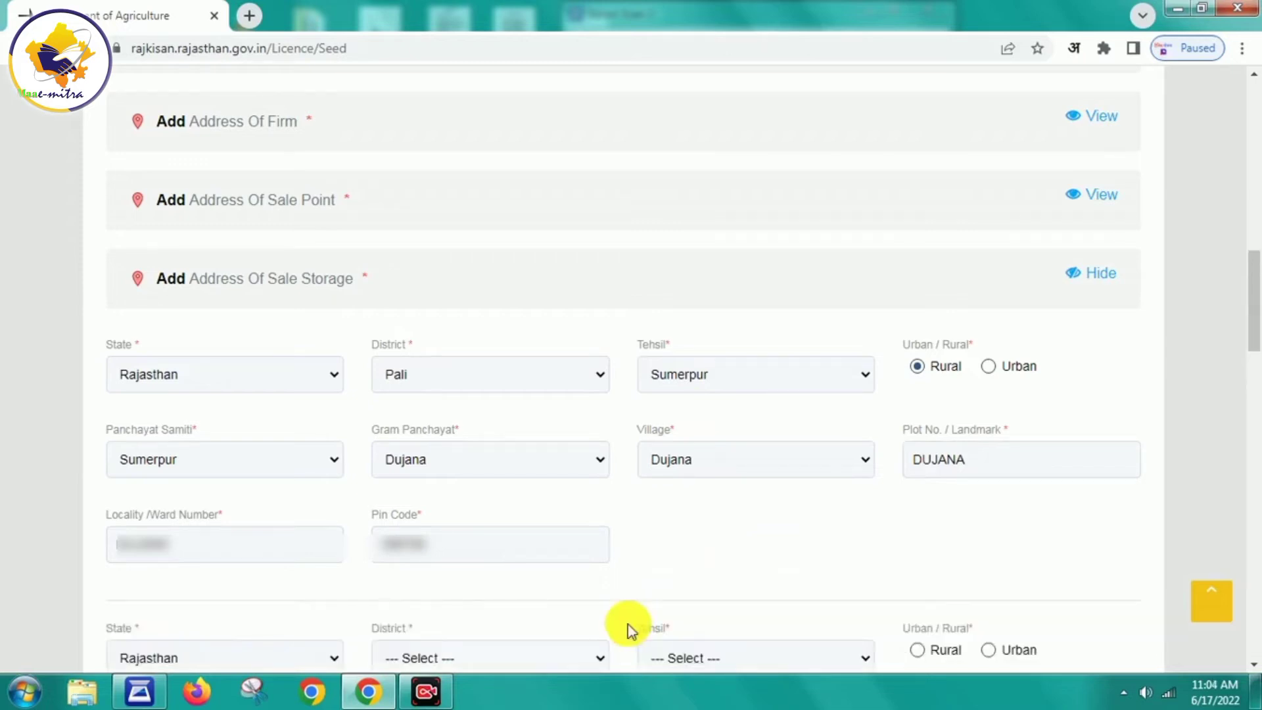
scroll(1012, 655, "down", 6)
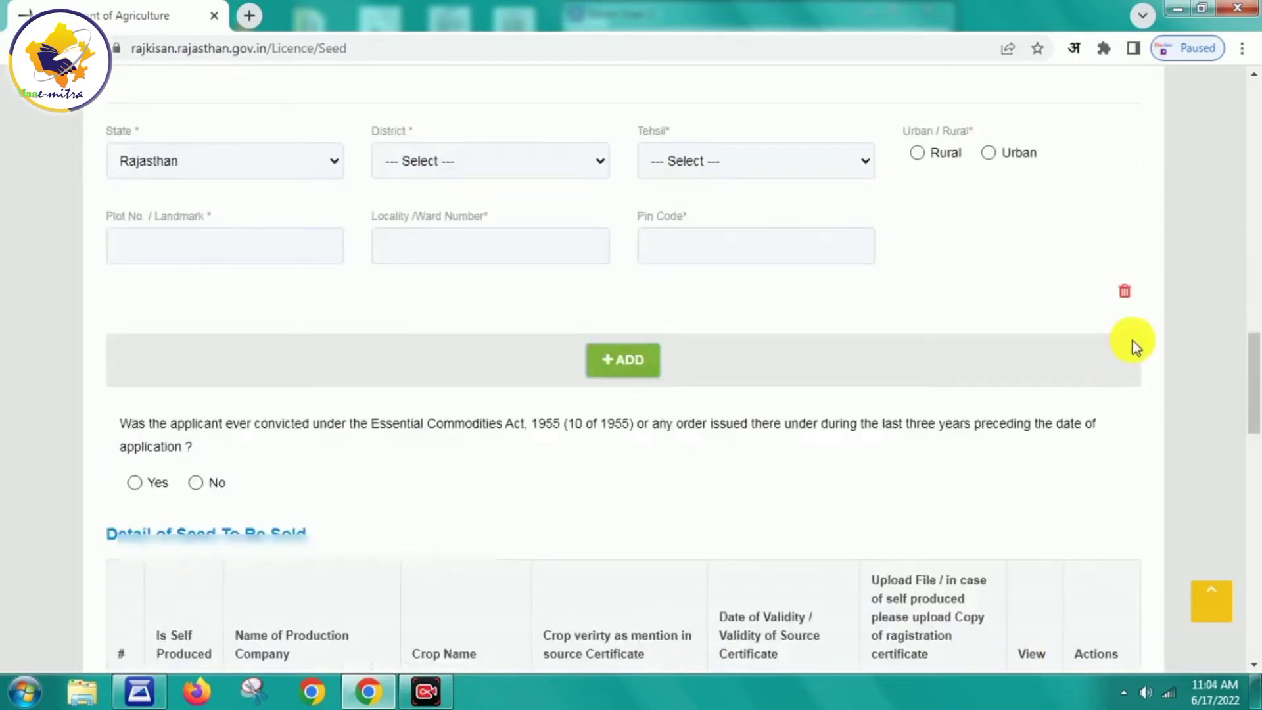
scroll(1127, 301, "down", 3)
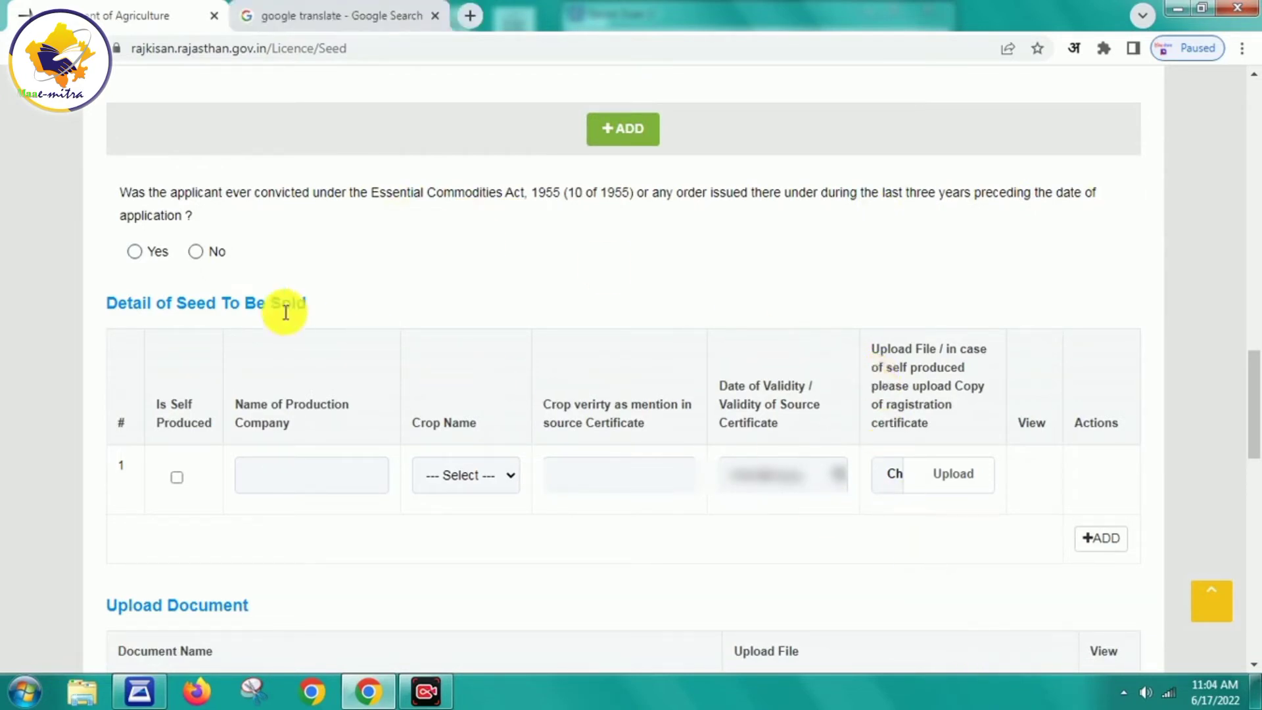
Answer No to the conviction question and enter RAJASTHAN STATE SEEDS CORP LTD JAIPUR as the production company in the first seed row
left_click(196, 252)
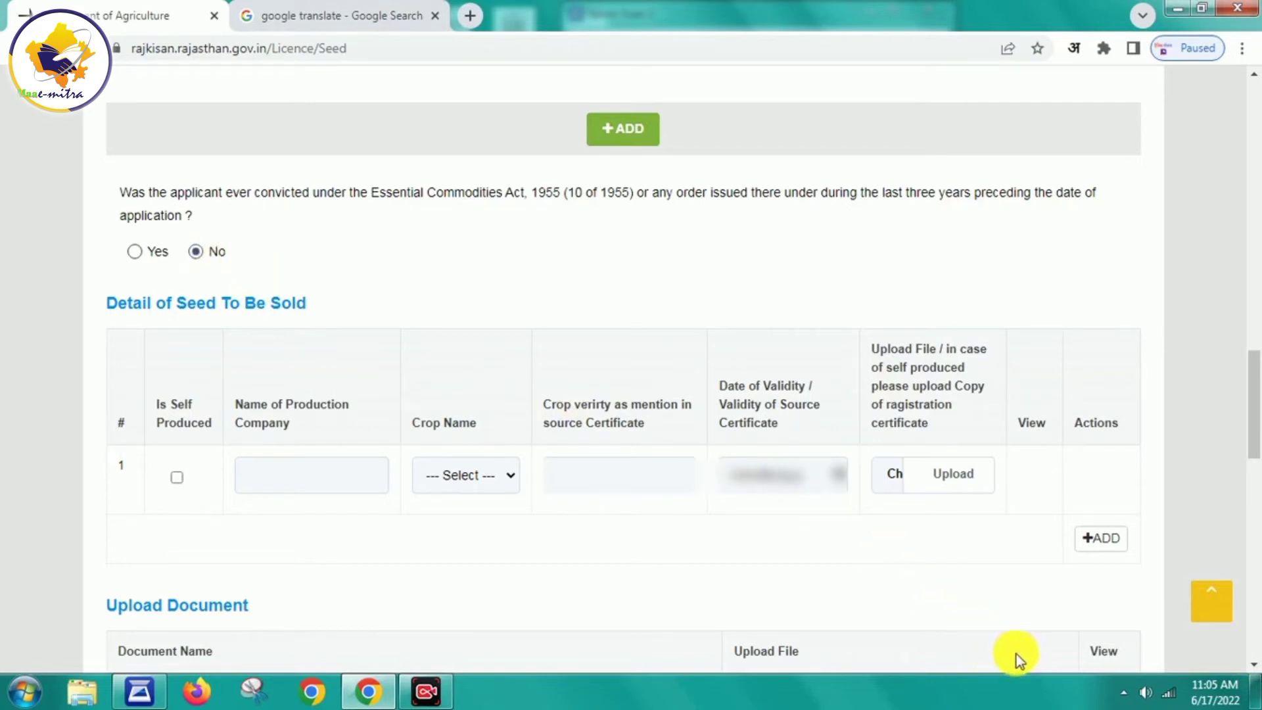
left_click(285, 476)
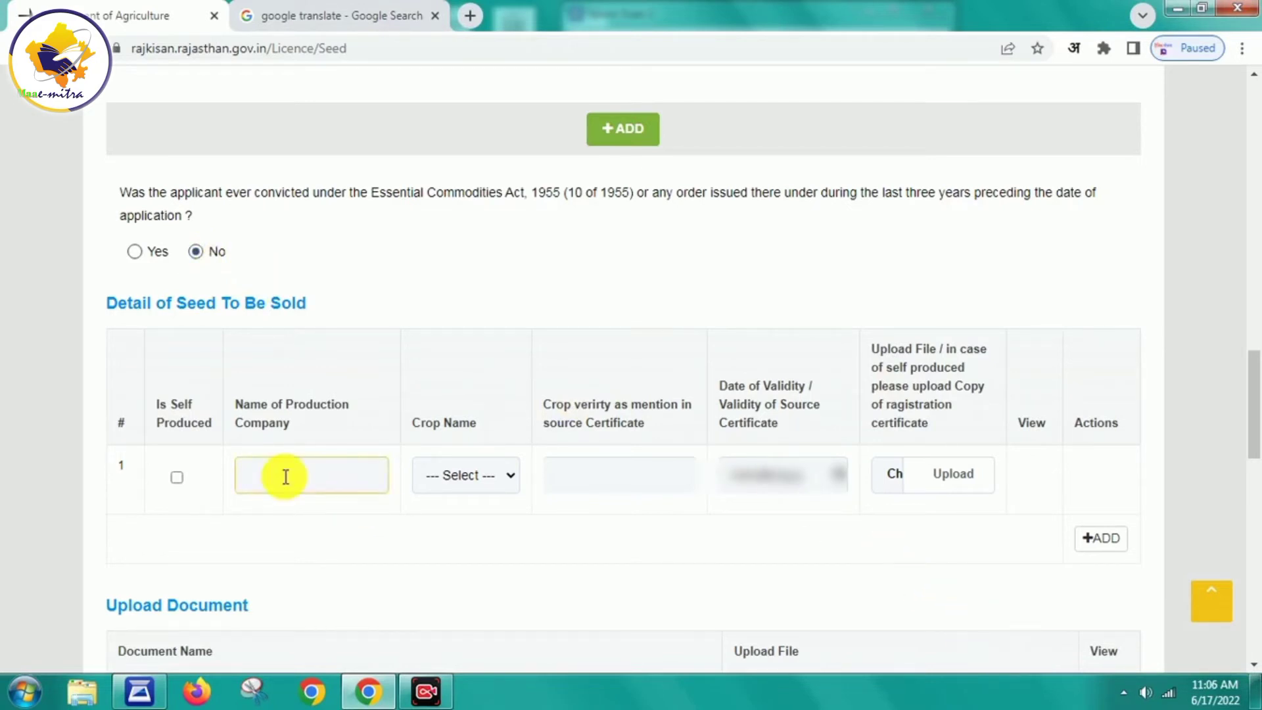
type("RA")
type("JASTHAN STATE SEE")
type("DS")
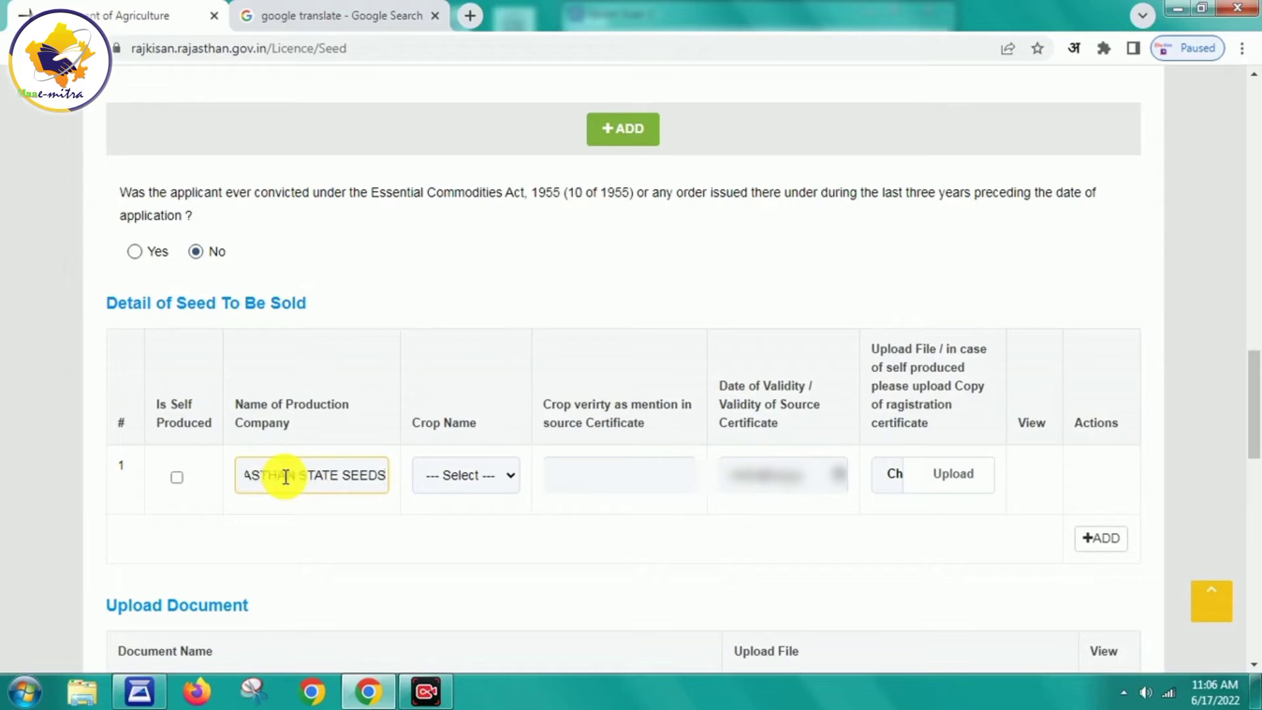
type(" CORP LTD")
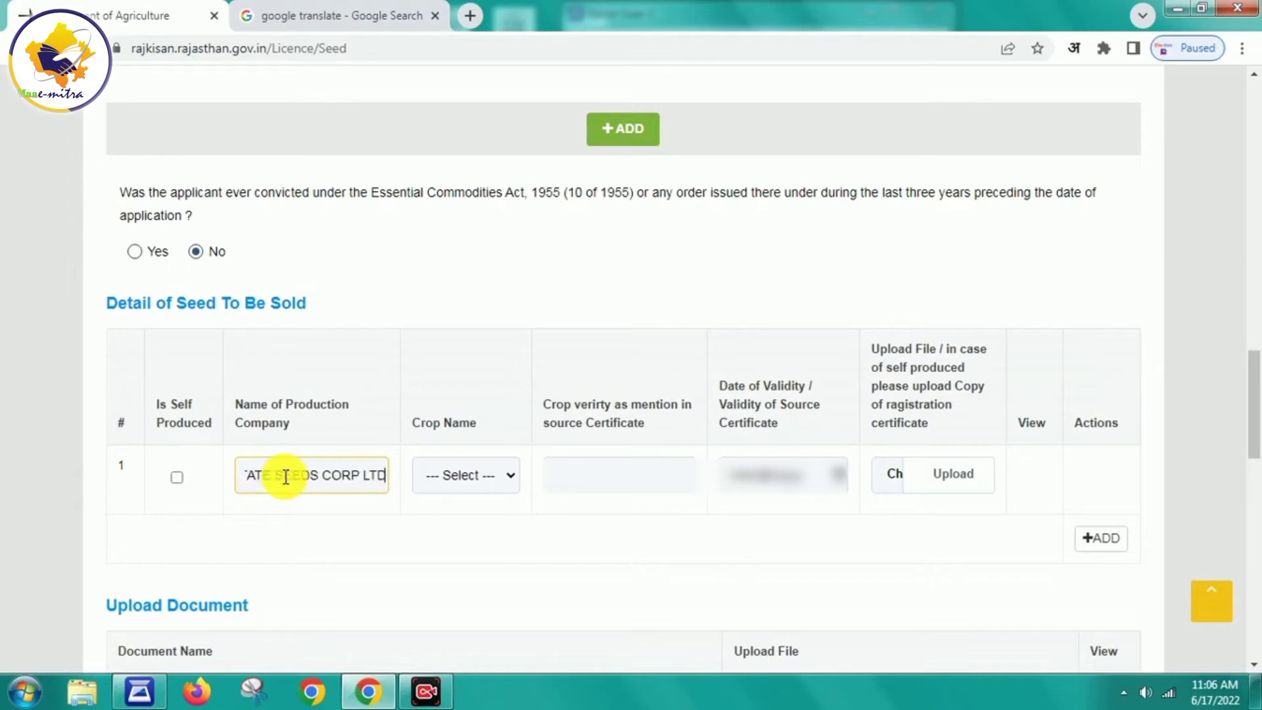
type(" JA")
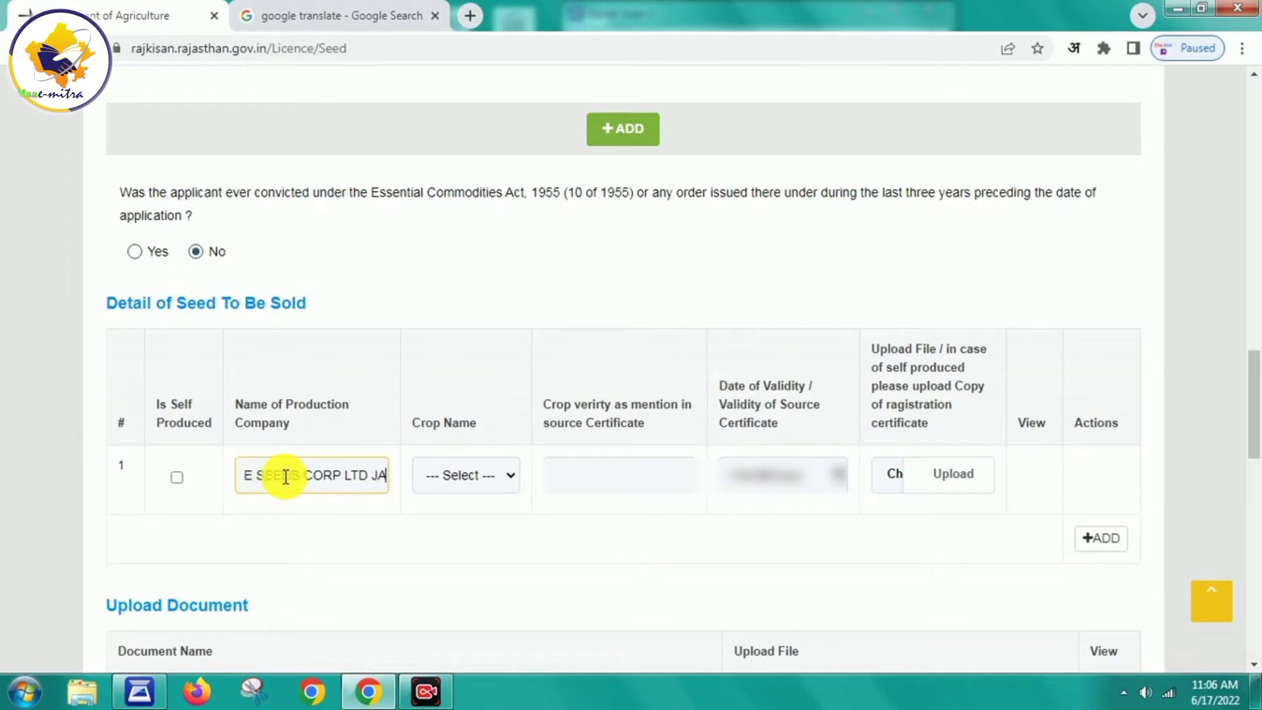
type("IPUR")
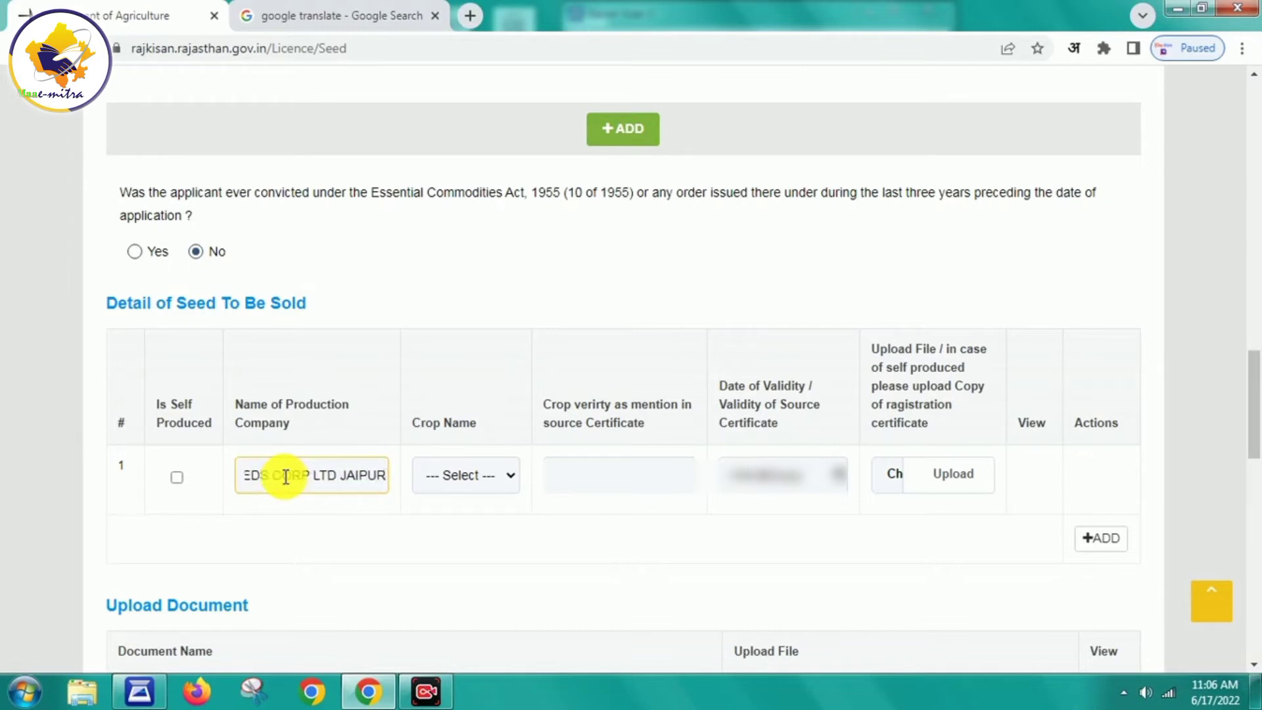
left_click(412, 517)
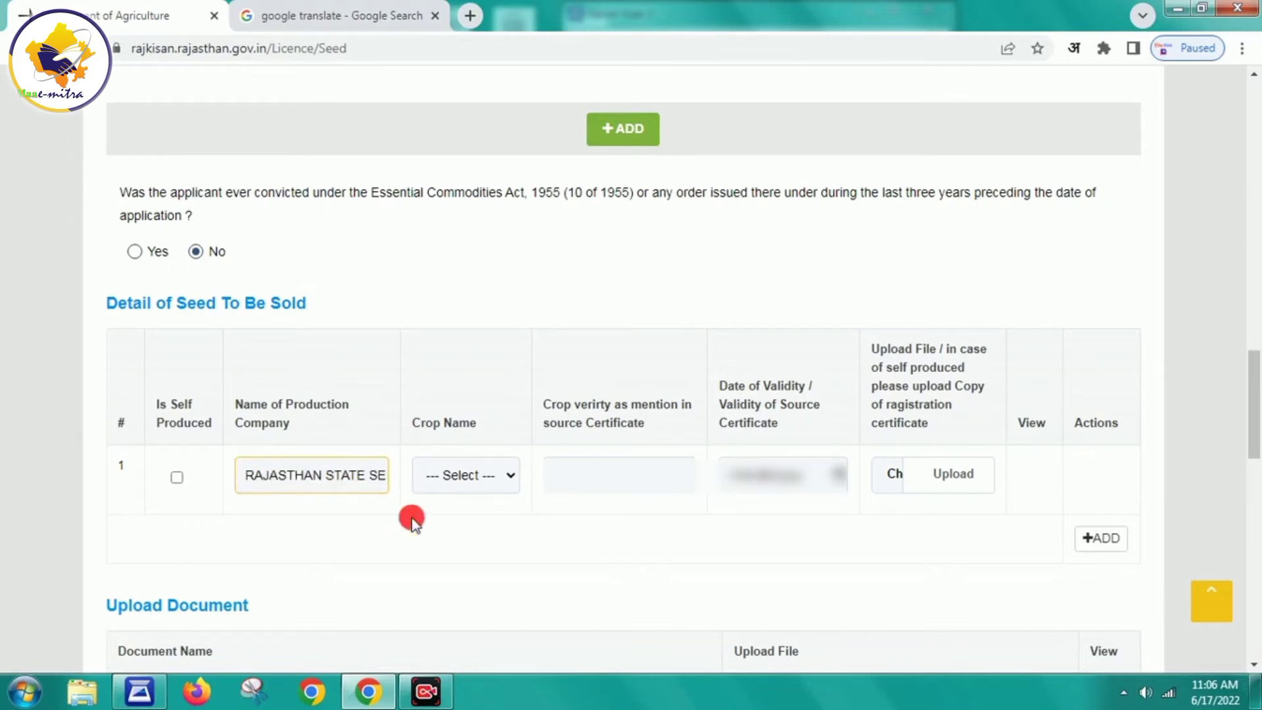
Set the crop name to All Approved Crop and Varieties by Department and enter ALL APPROVED as the crop variety in the first seed row
left_click(508, 478)
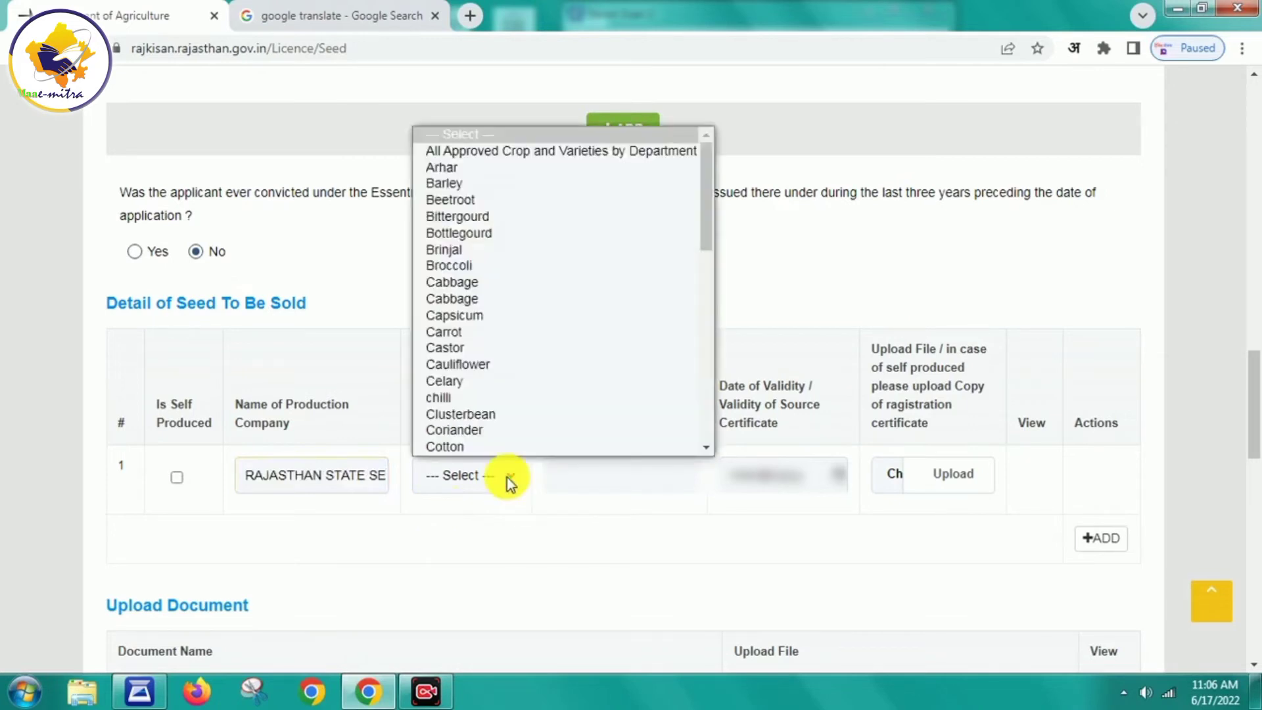
left_click(550, 152)
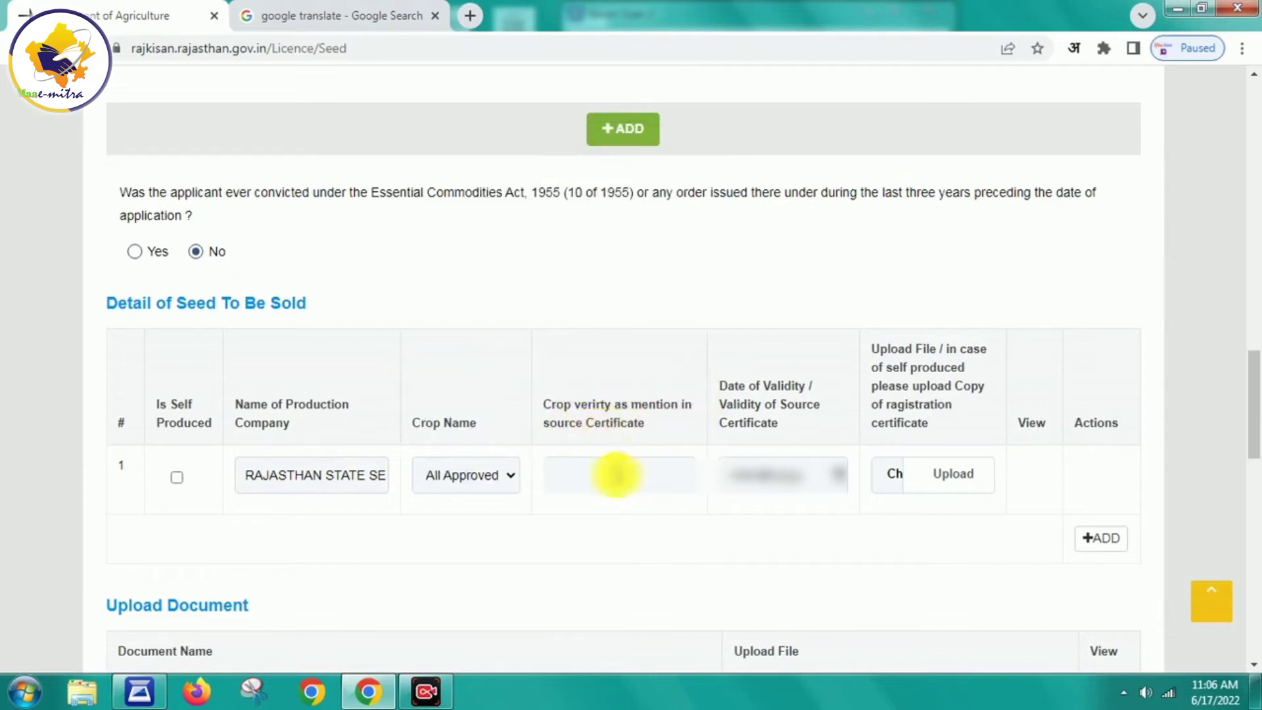
left_click(616, 475)
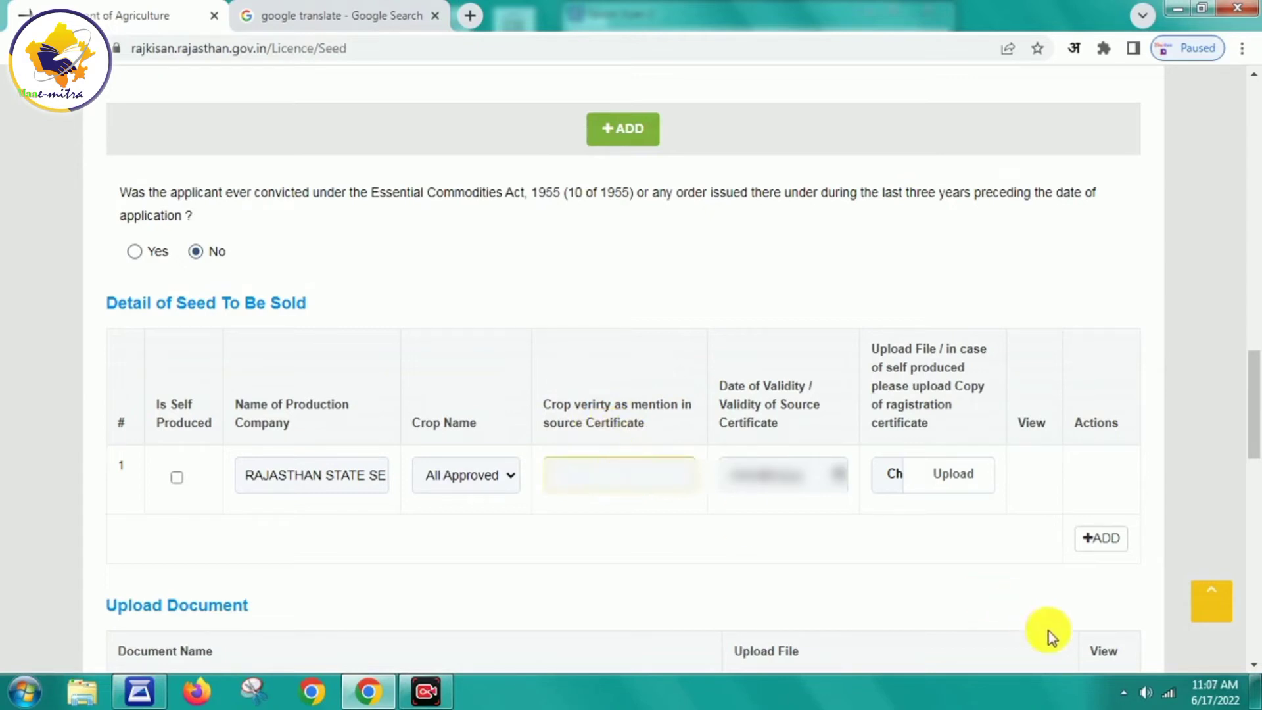
left_click(607, 475)
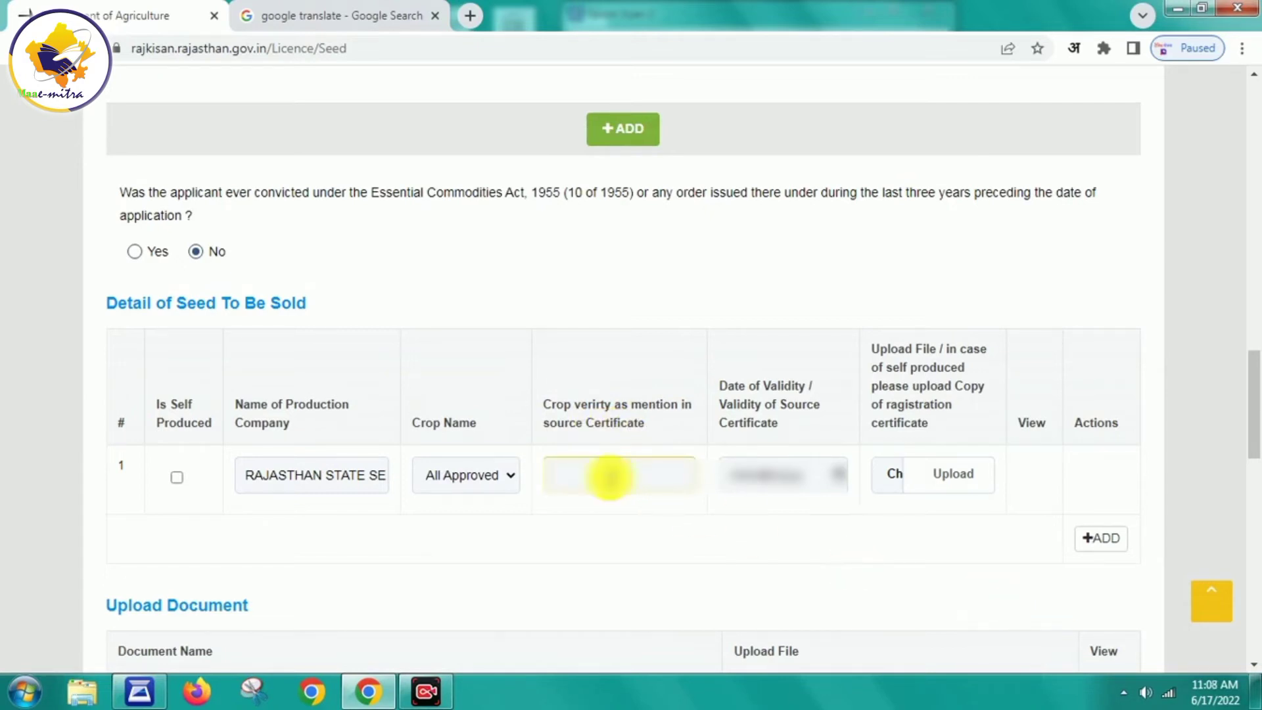
type("ALL")
type("L")
type(" A")
type("ROVED")
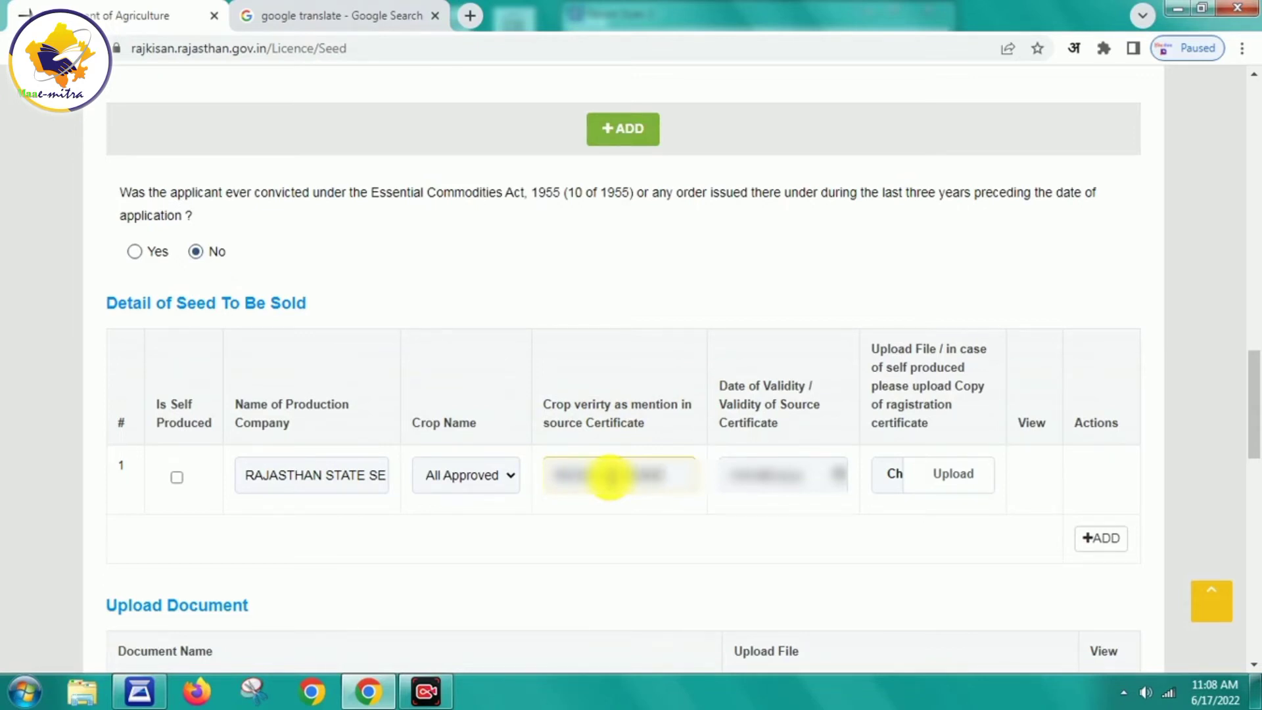
Enter the source certificate's date of validity in the first seed row
left_click(737, 490)
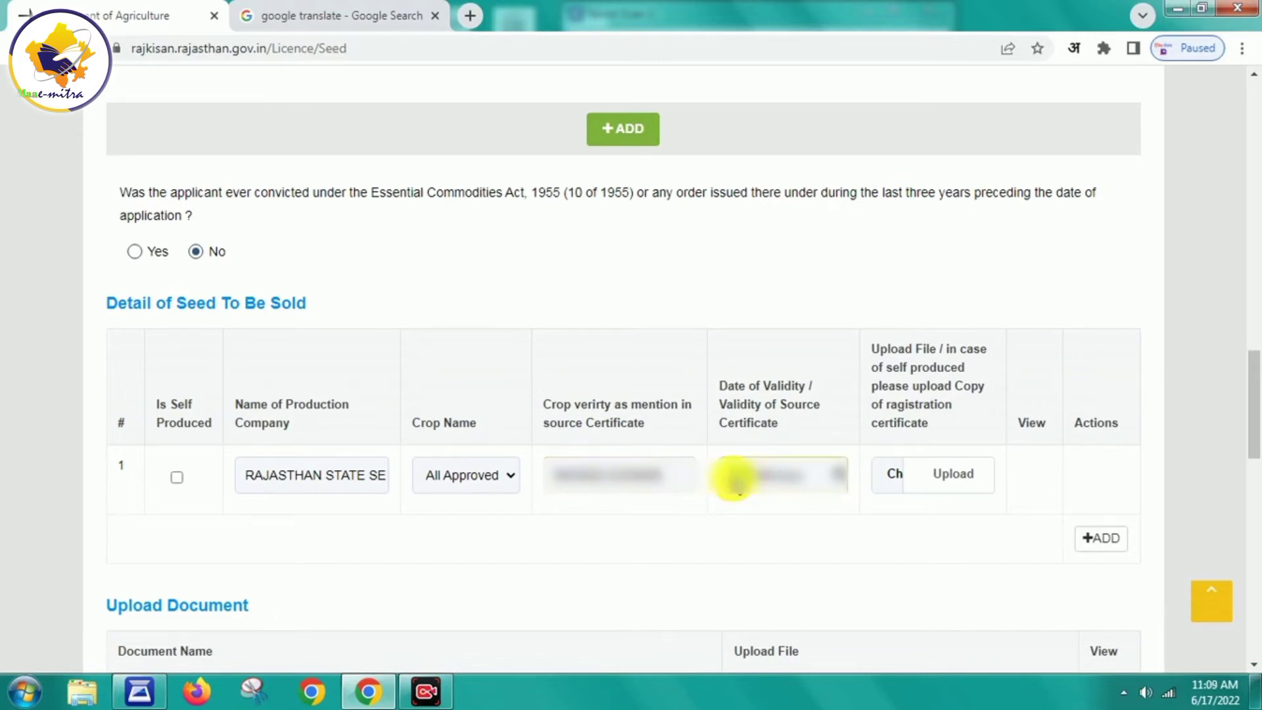
type("31032")
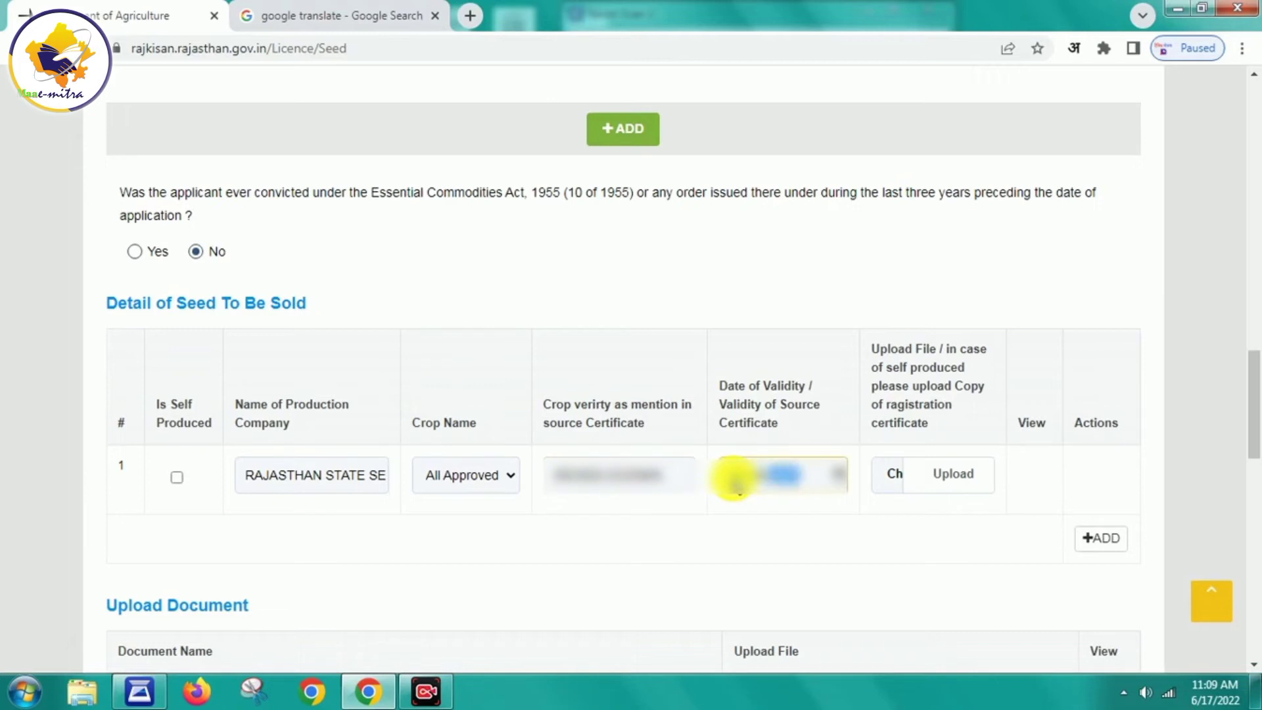
left_click(799, 510)
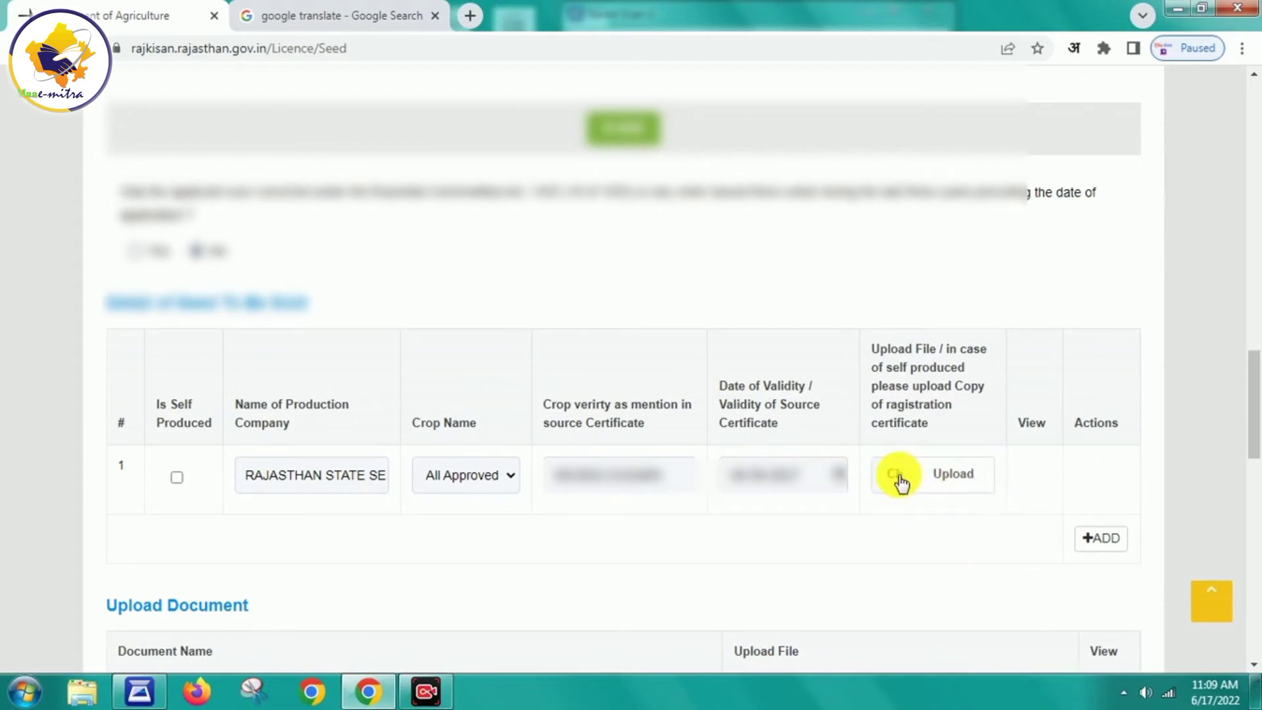
Upload the file PC as the certificate for the first seed row and preview the uploaded document
left_click(963, 476)
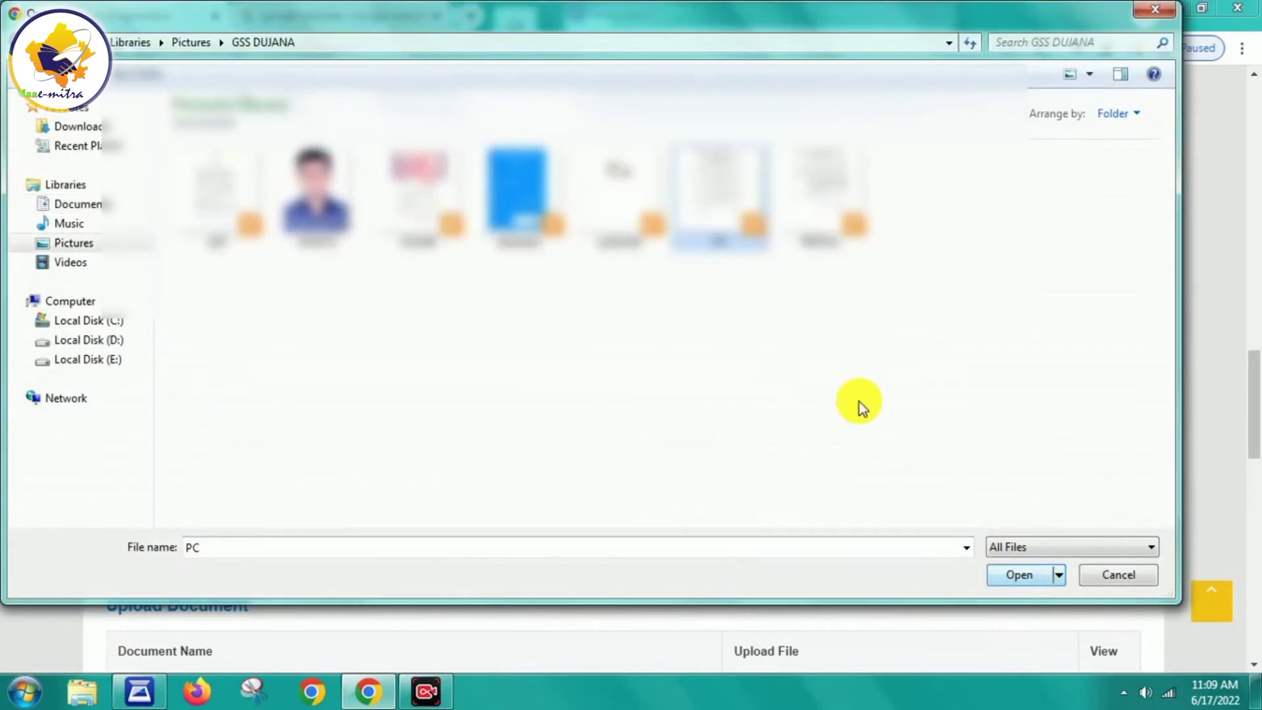
left_click(1019, 576)
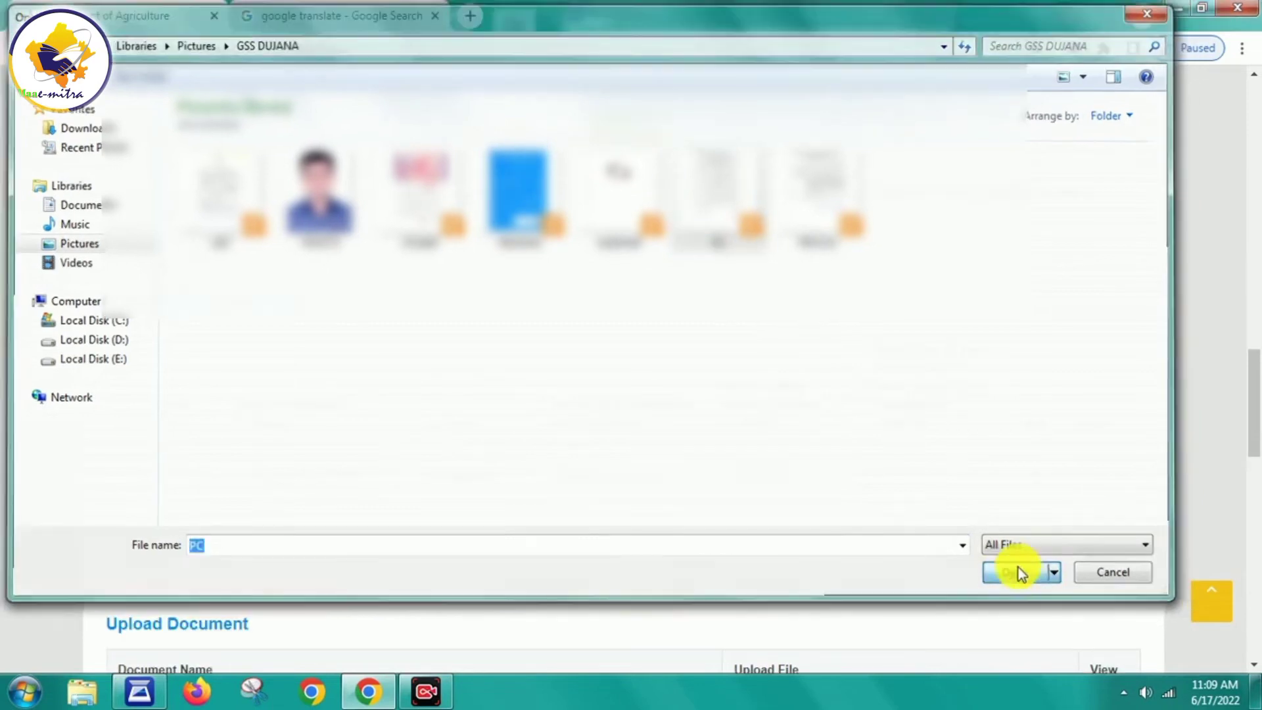
left_click(1031, 476)
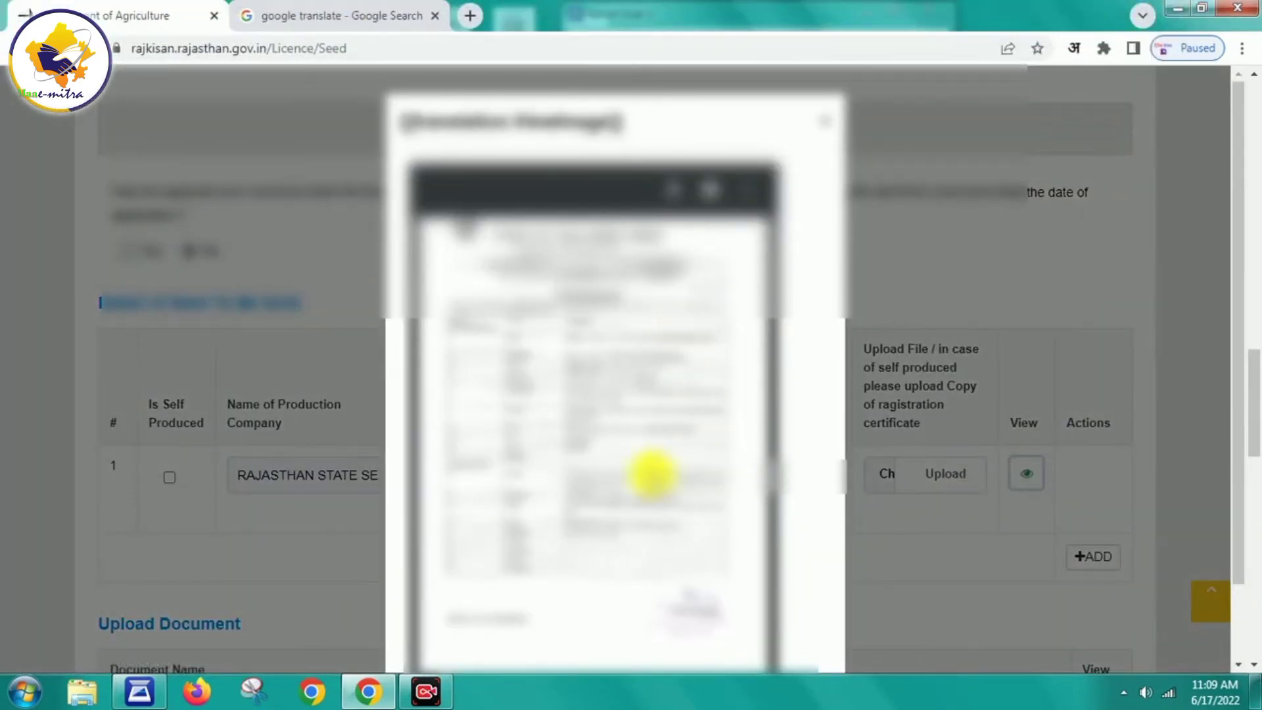
Close the seed certificate preview and upload the registry deed scan as the Copy of Registry
left_click(822, 123)
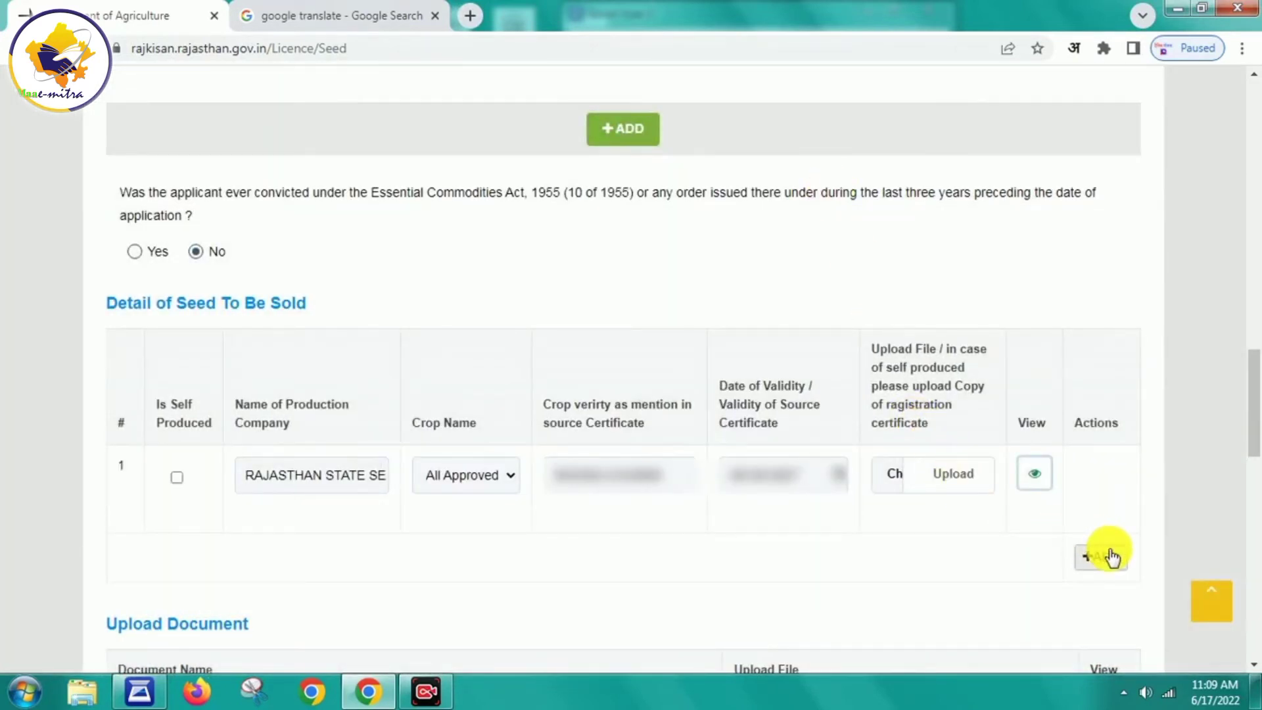
left_click(1048, 550)
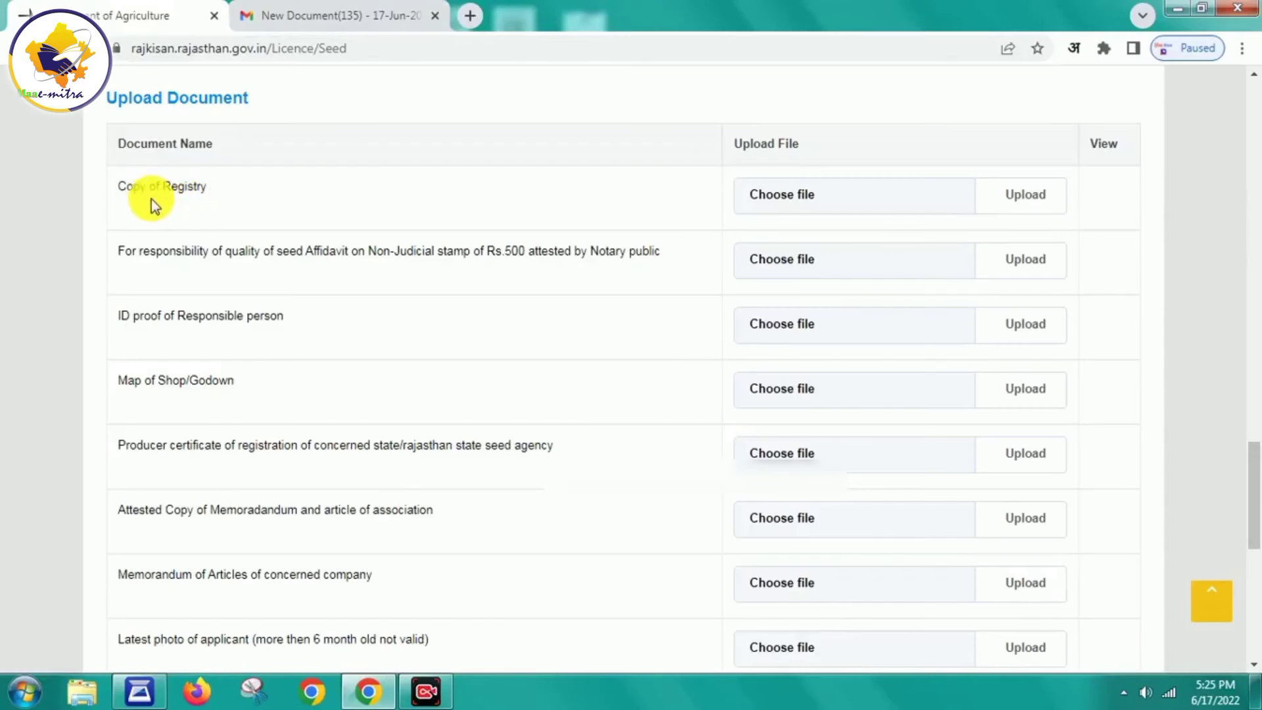
left_click(802, 200)
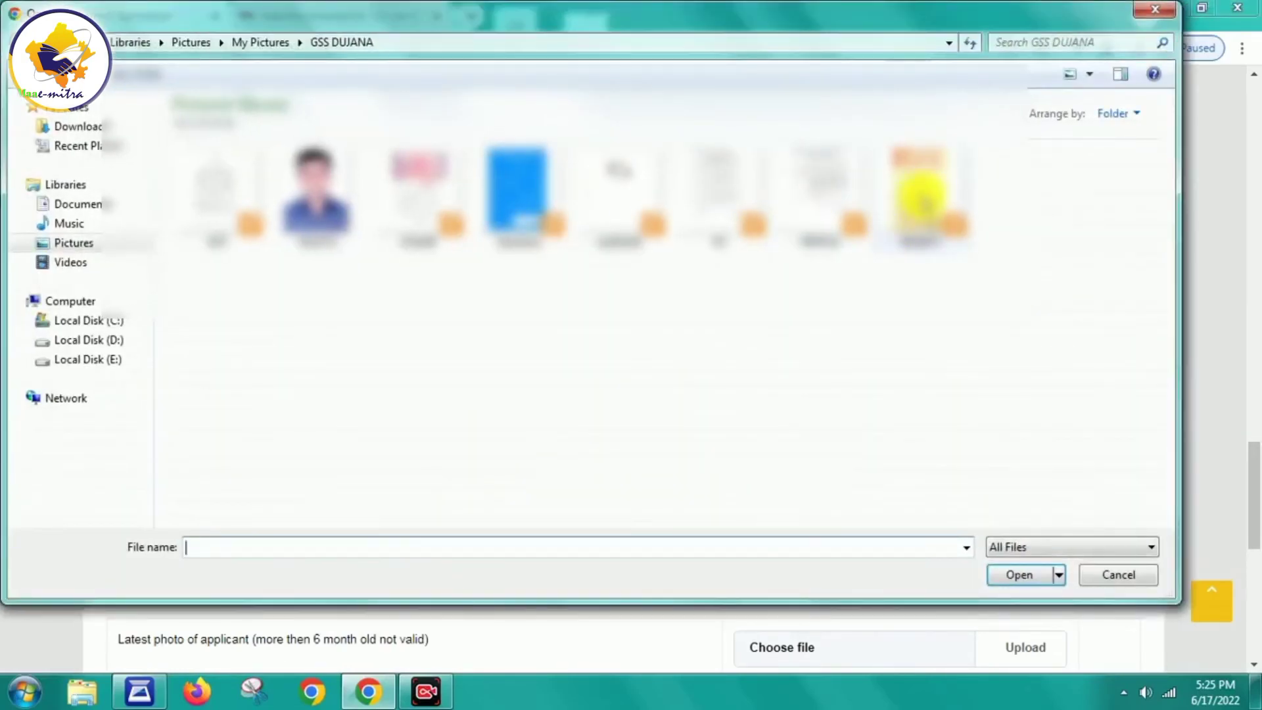
left_click(920, 192)
left_click(1025, 575)
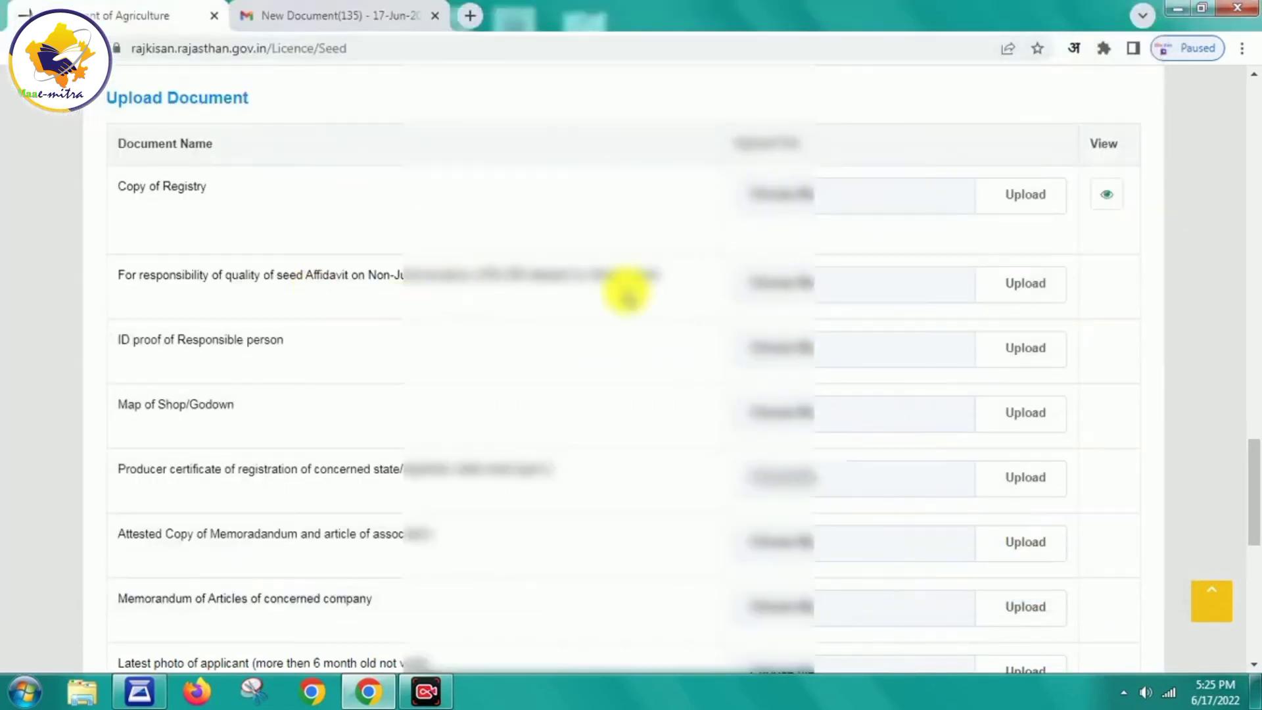
Preview the uploaded Copy of Registry, check its pages, and close the preview
left_click(1108, 195)
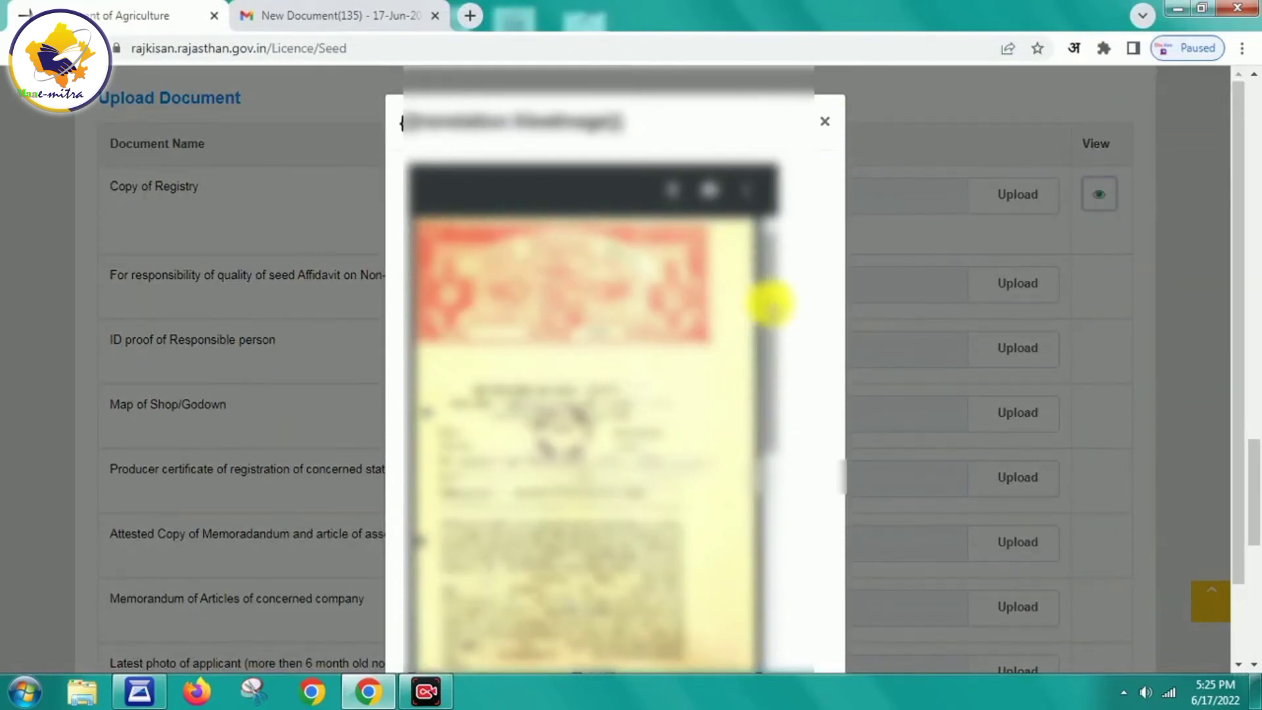
scroll(769, 374, "down", 1)
left_click_drag(770, 373, 757, 569)
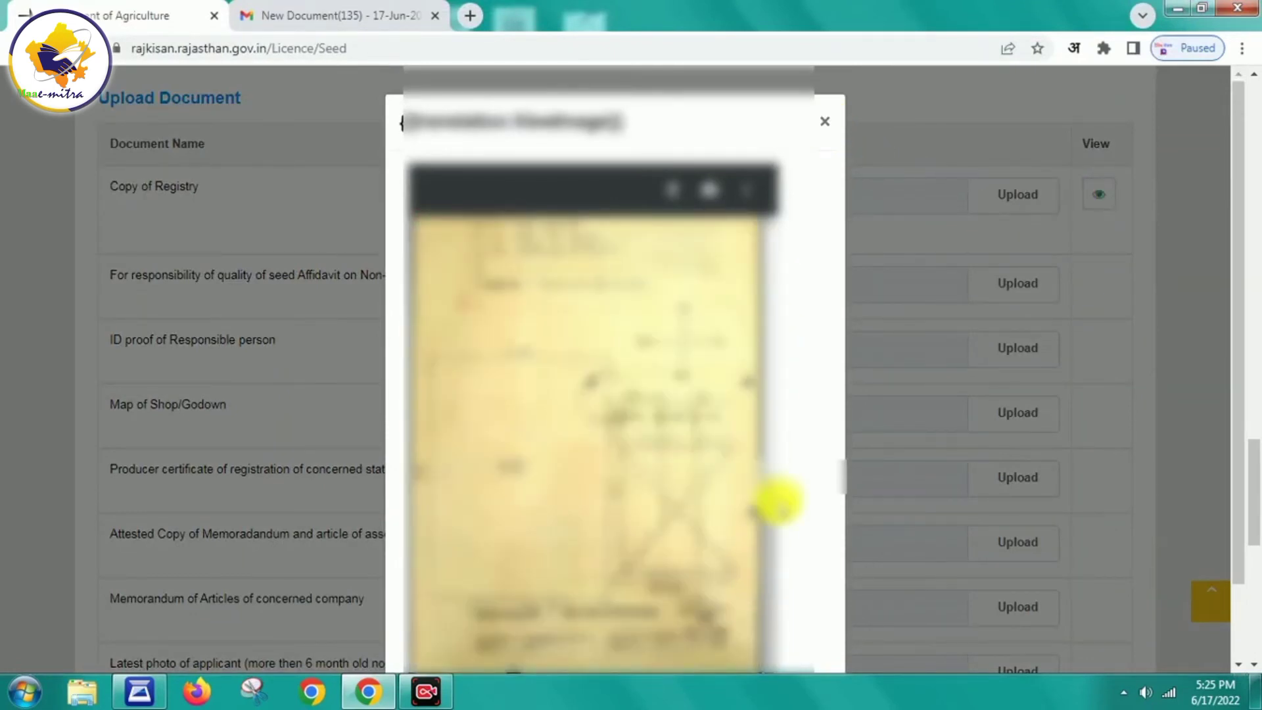
left_click(826, 124)
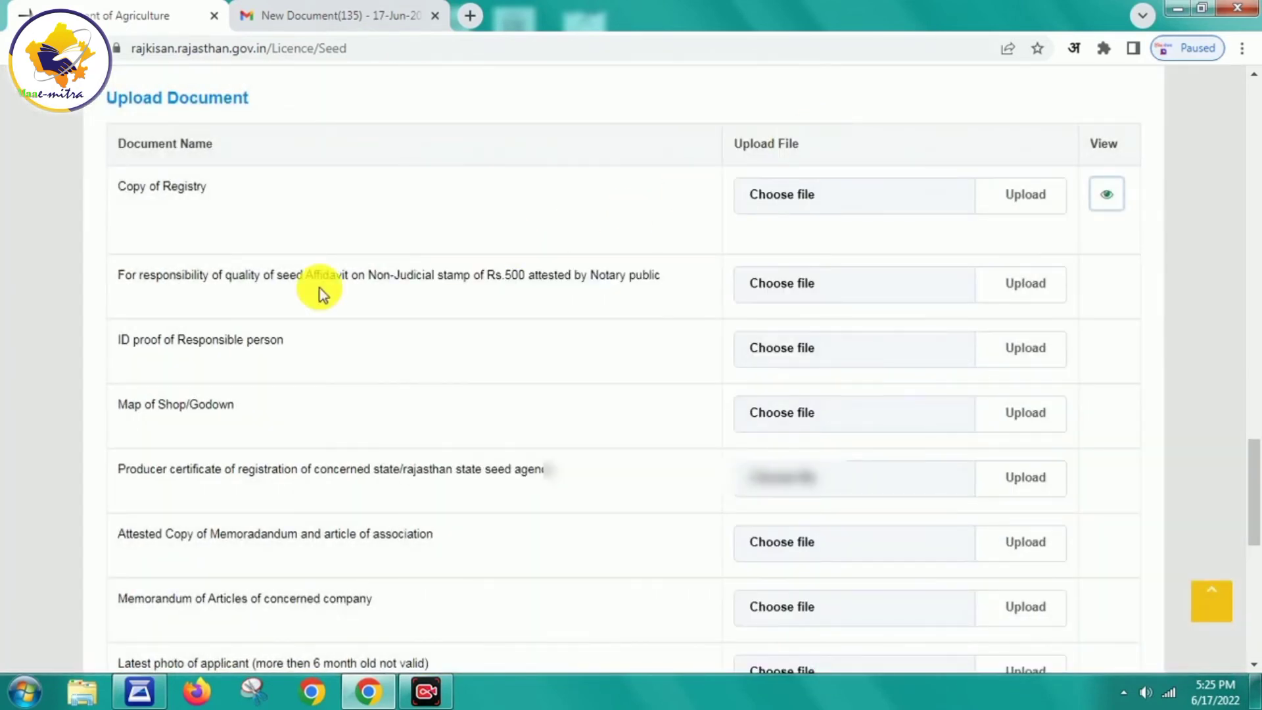
Upload the file STAMP as the Rs.500 non-judicial stamp affidavit on seed quality and check it in the preview
left_click(793, 285)
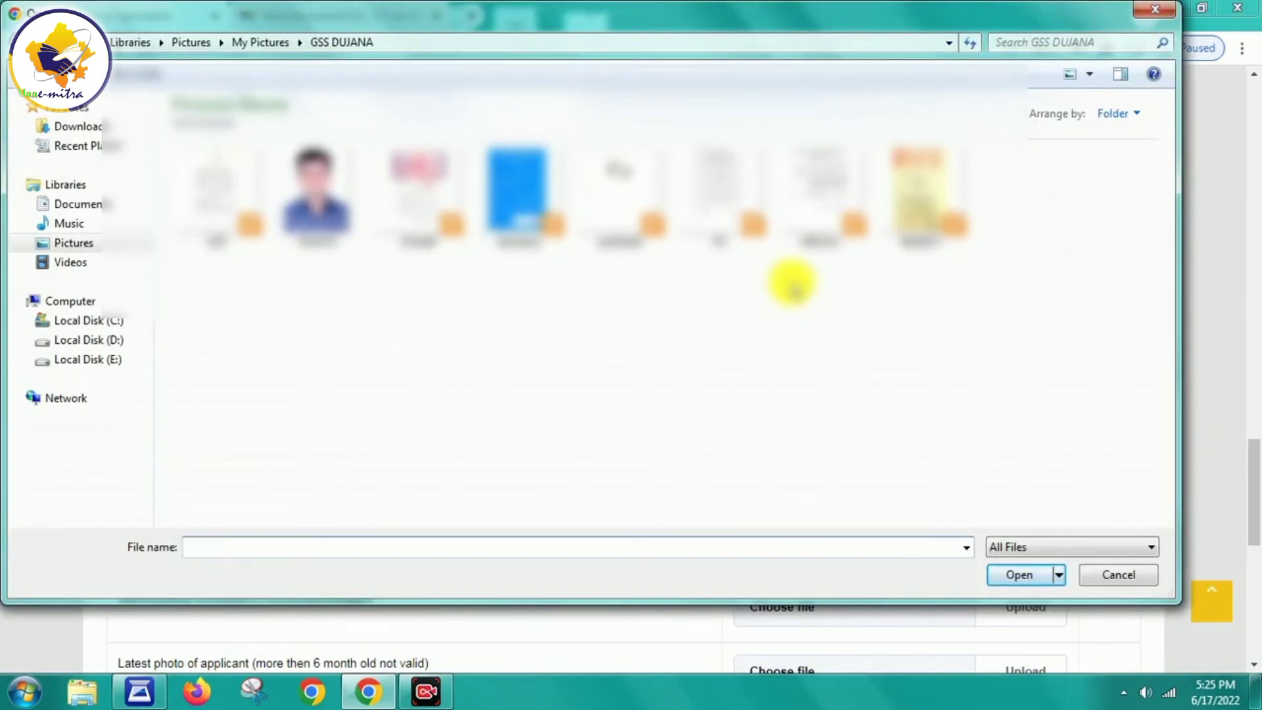
left_click(406, 203)
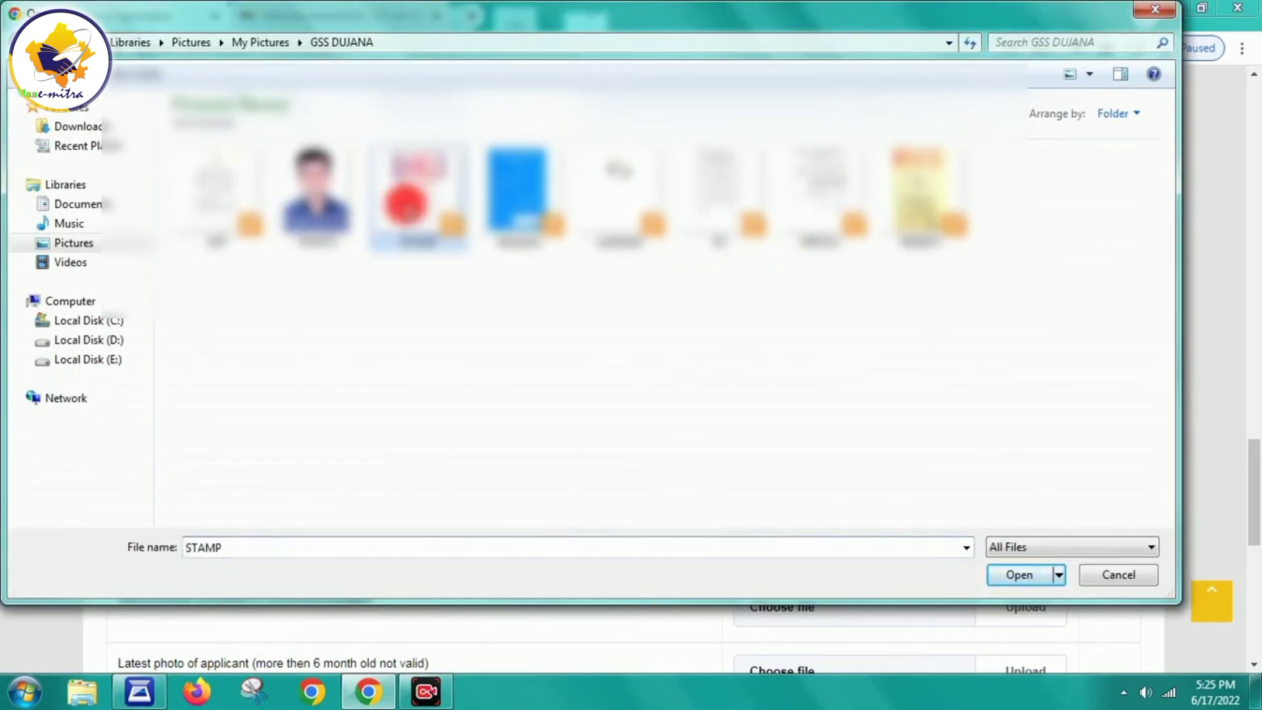
double_click(414, 207)
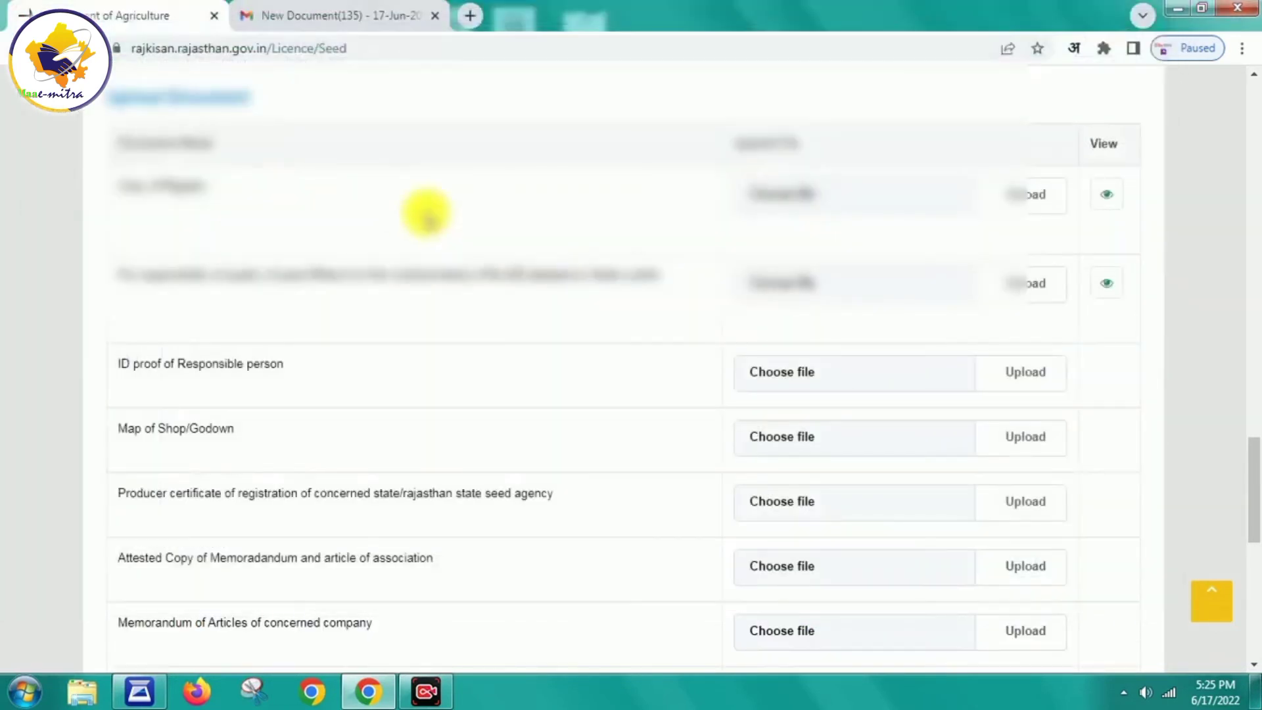
left_click(1107, 286)
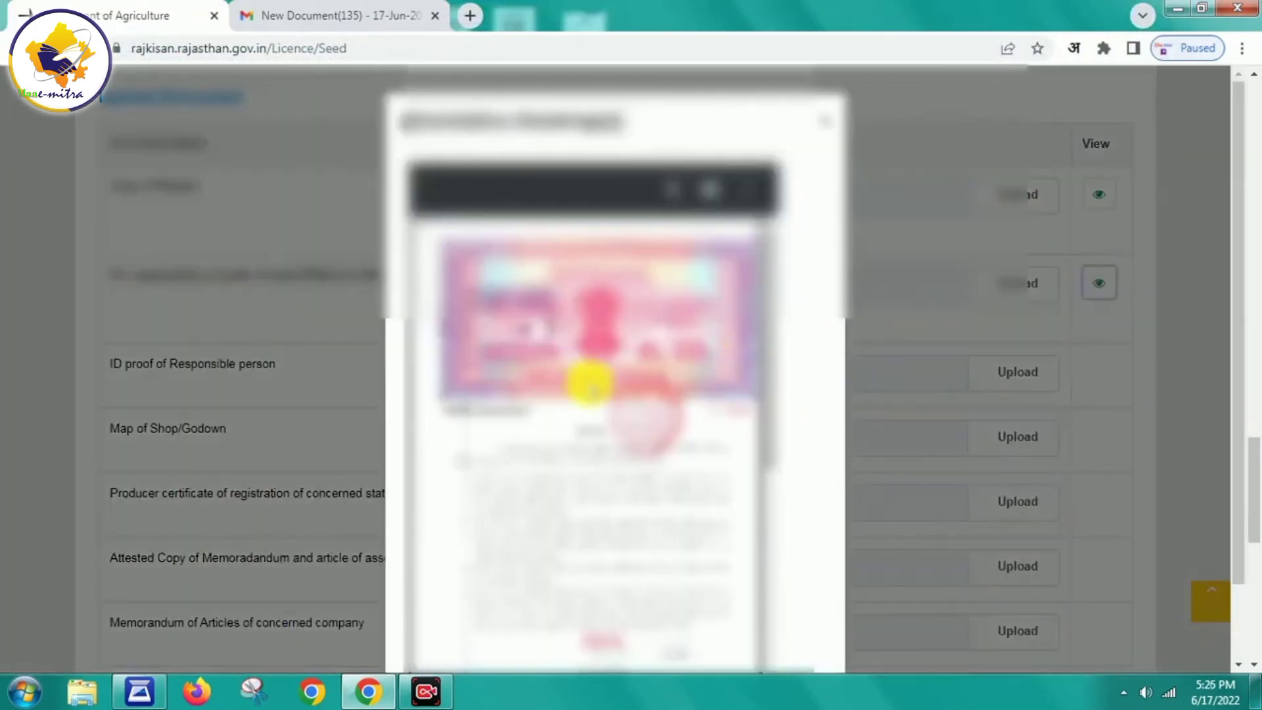
left_click_drag(763, 361, 767, 574)
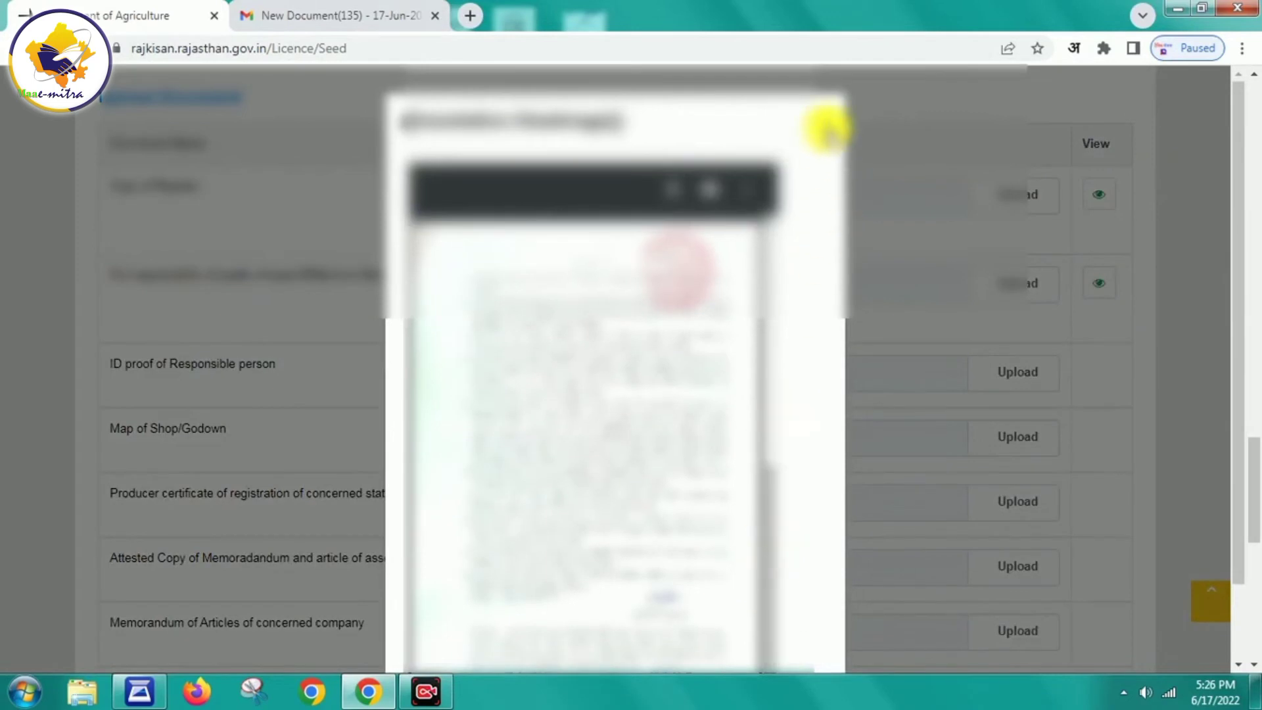
left_click(827, 126)
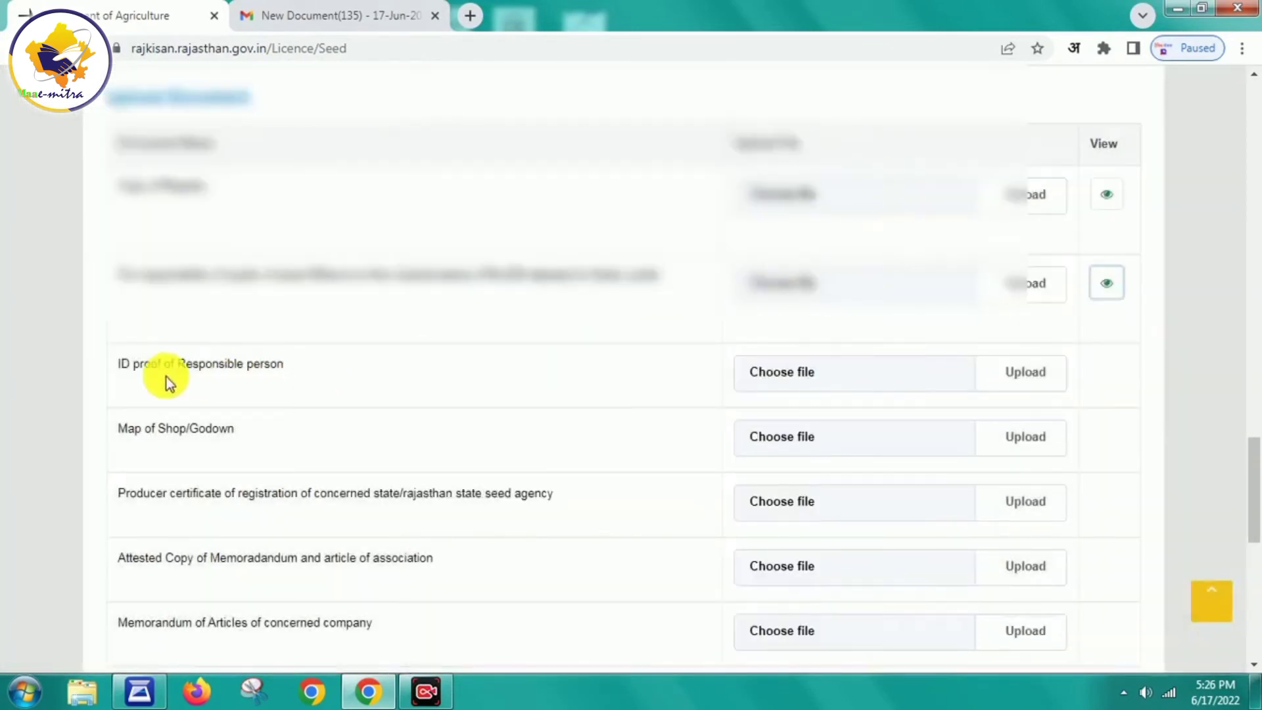
Upload the identity card scan as the ID proof of Responsible person and check it in the preview
left_click(795, 377)
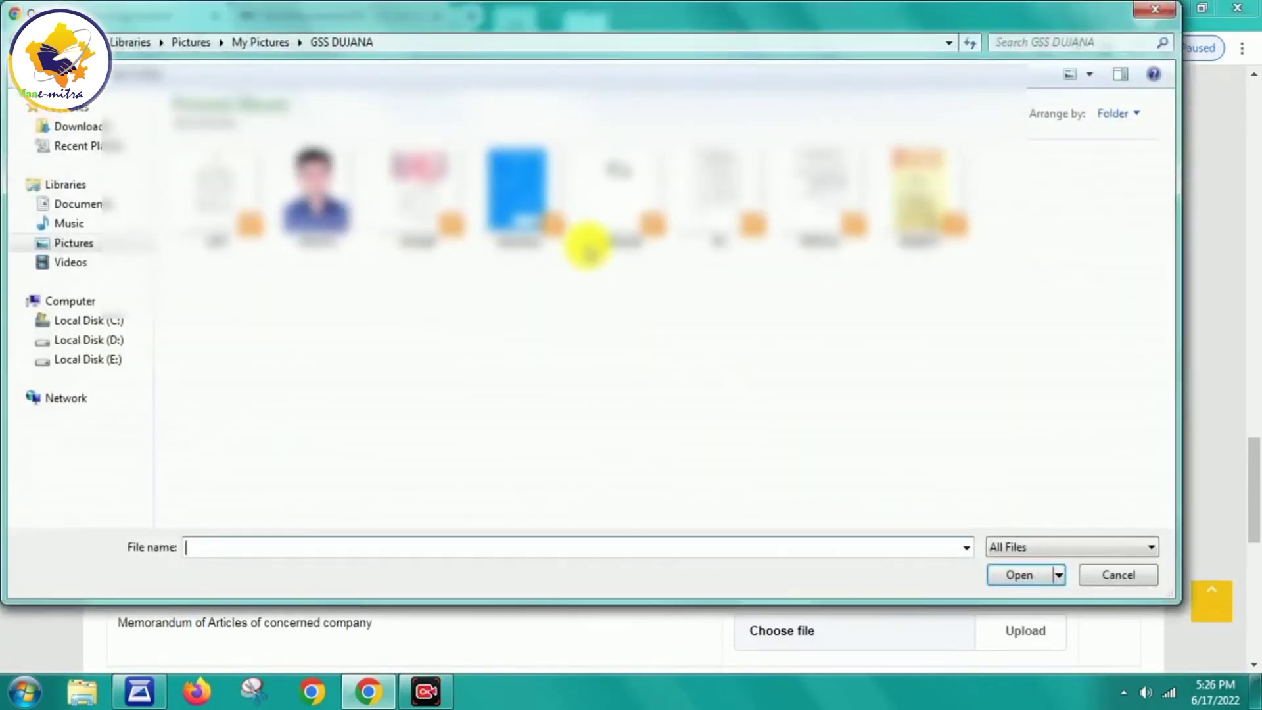
left_click(611, 197)
left_click(1010, 577)
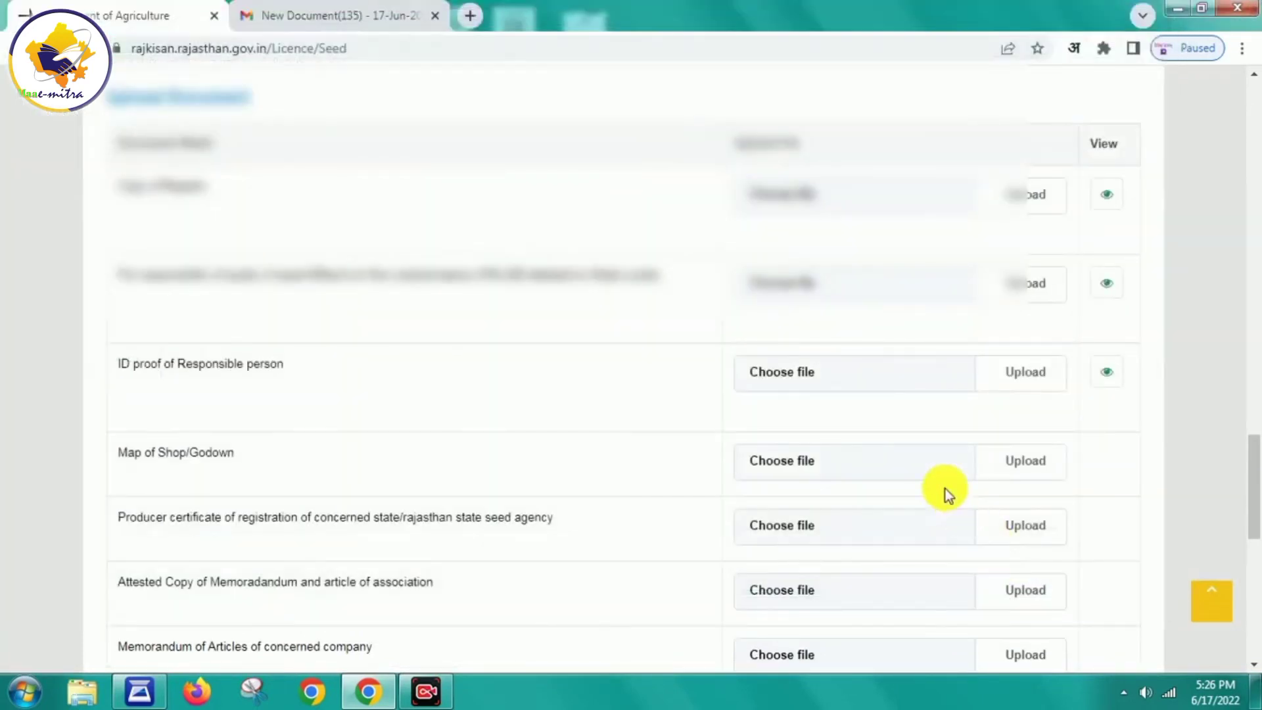
left_click(1108, 375)
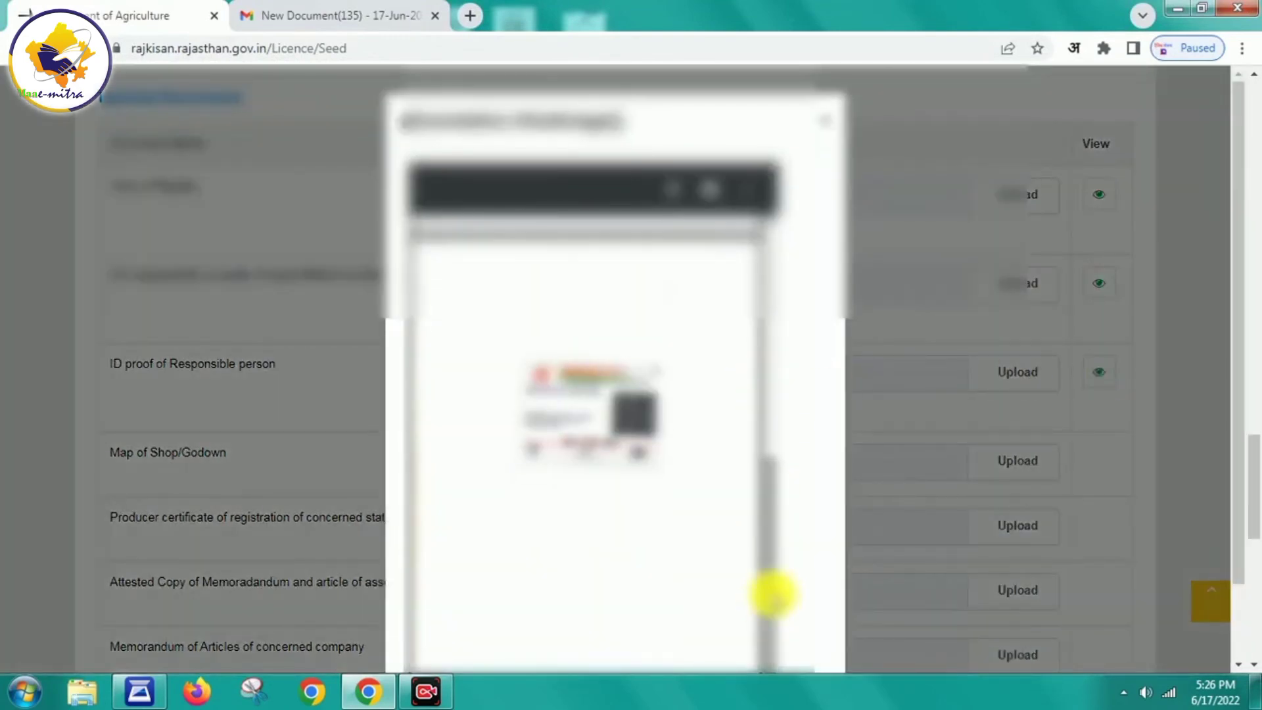
left_click(824, 120)
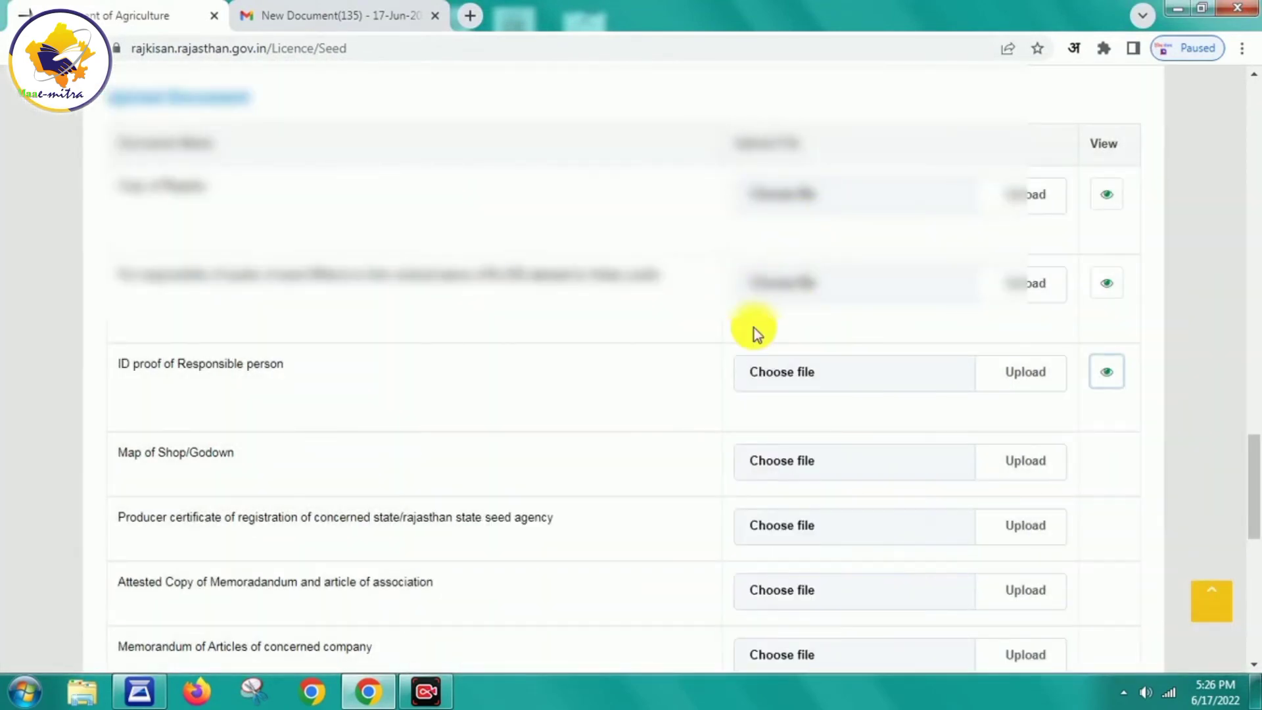
Upload the blue floor plan image as the Map of Shop/Godown and check it in the preview
left_click(795, 463)
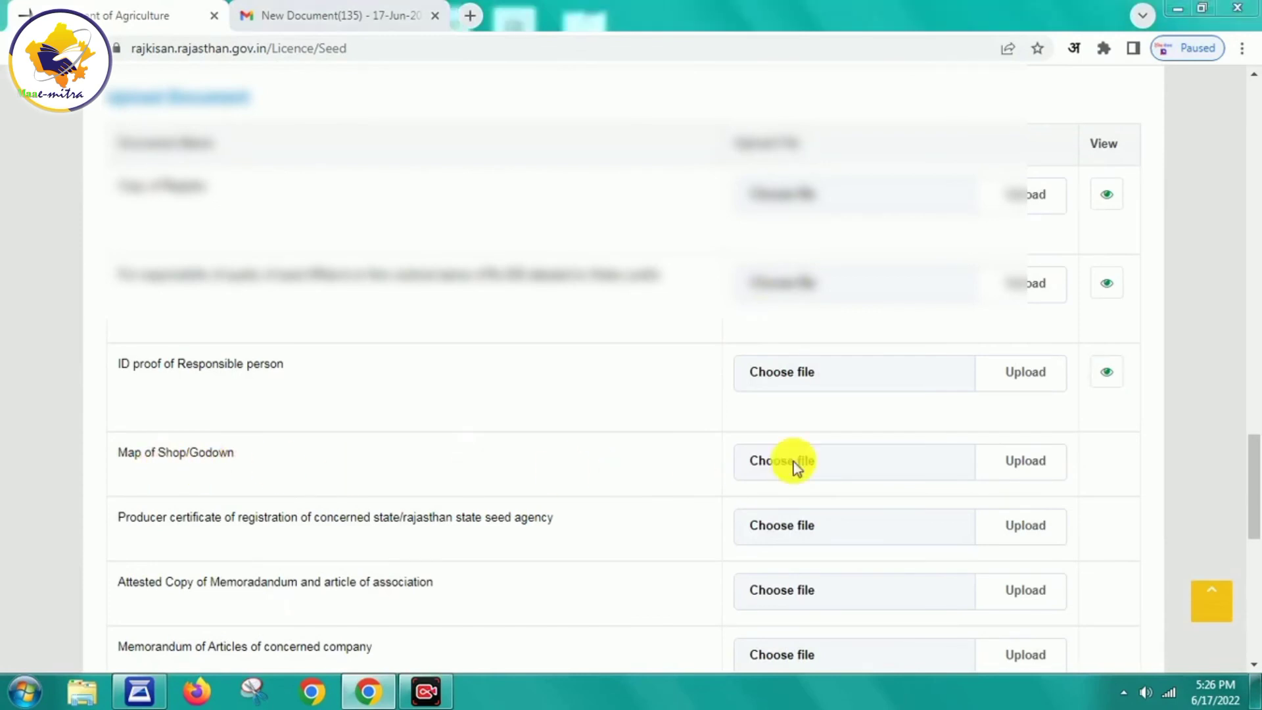
double_click(526, 197)
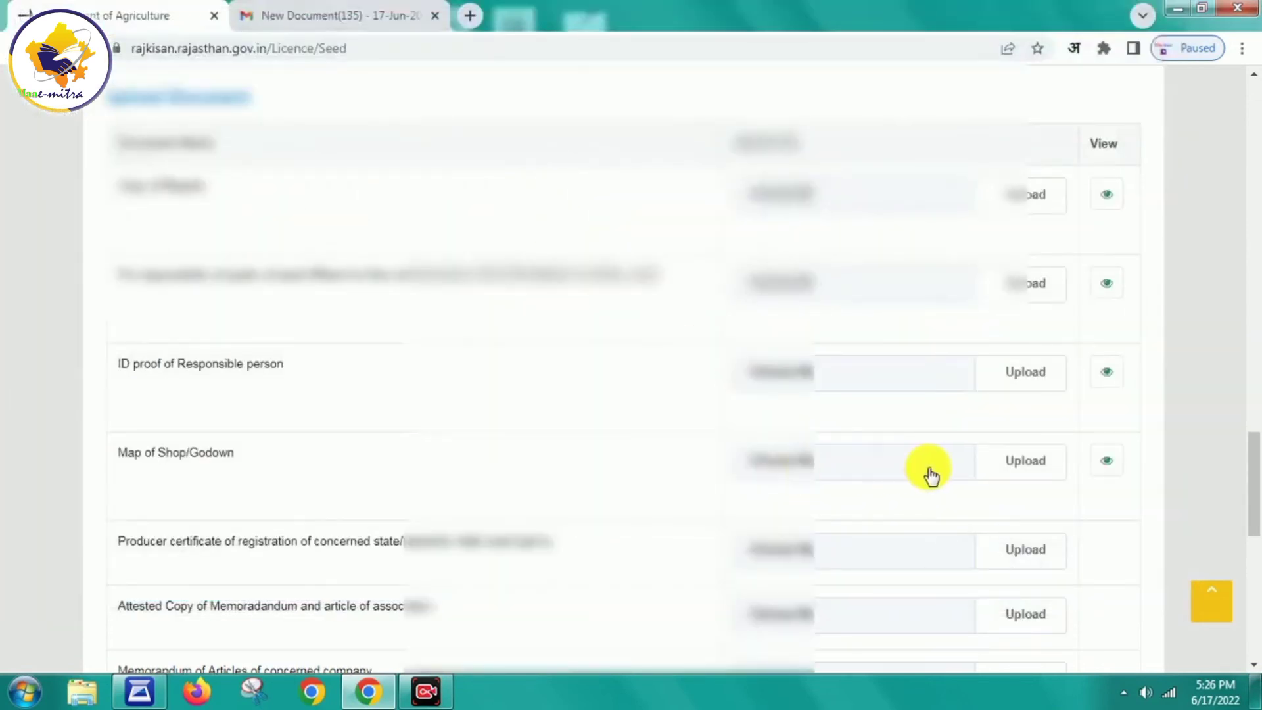
left_click(1108, 466)
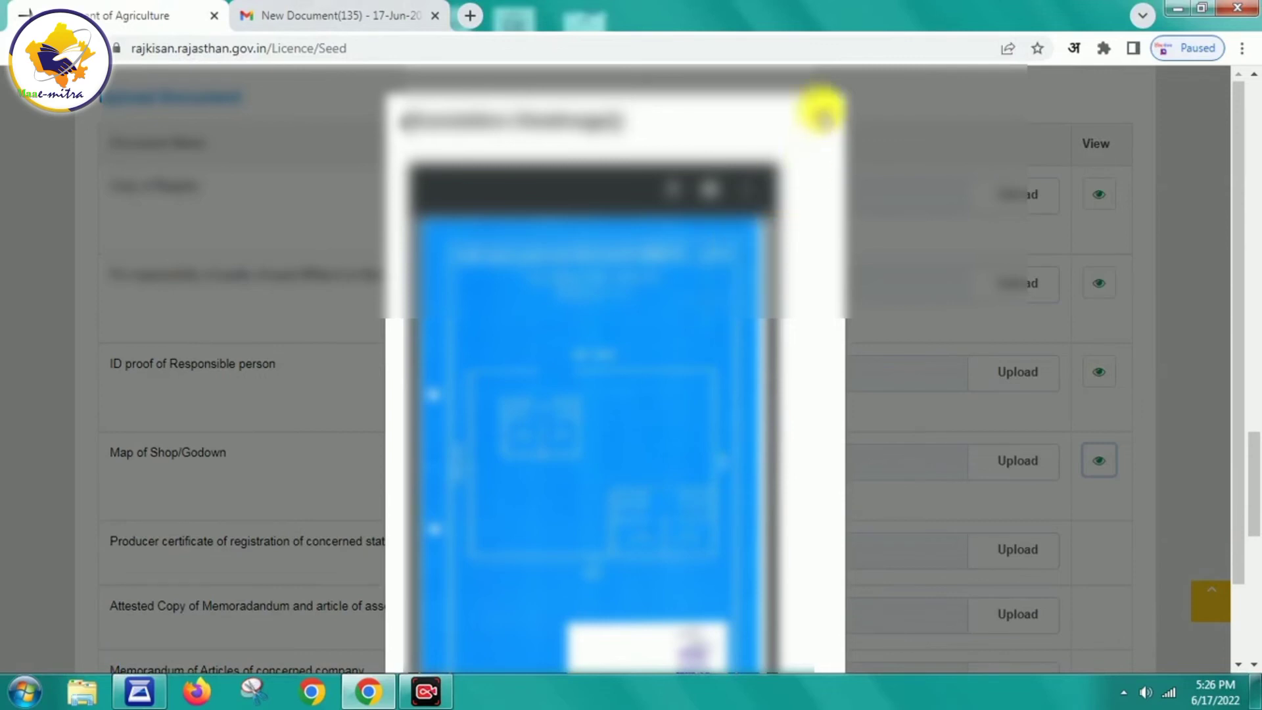
left_click(823, 121)
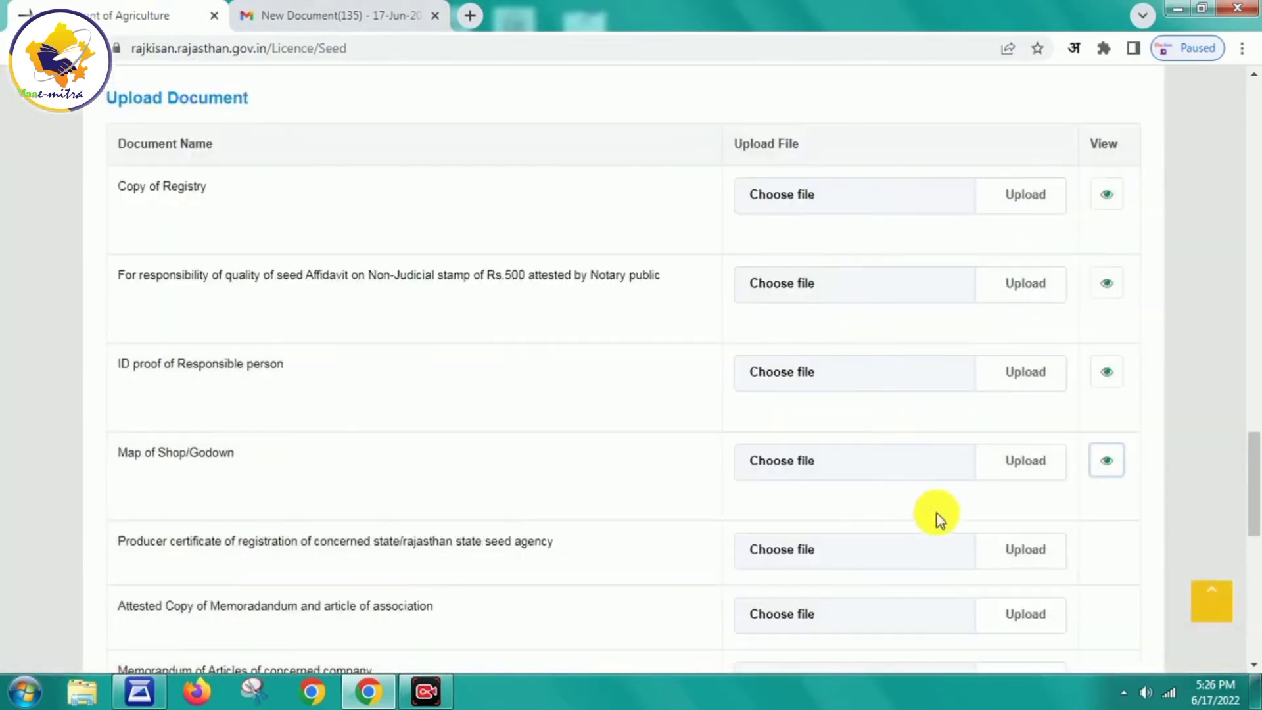
Upload the state seed agency certificate as the Producer certificate of registration and check it in the preview
left_click_drag(1255, 473, 1257, 544)
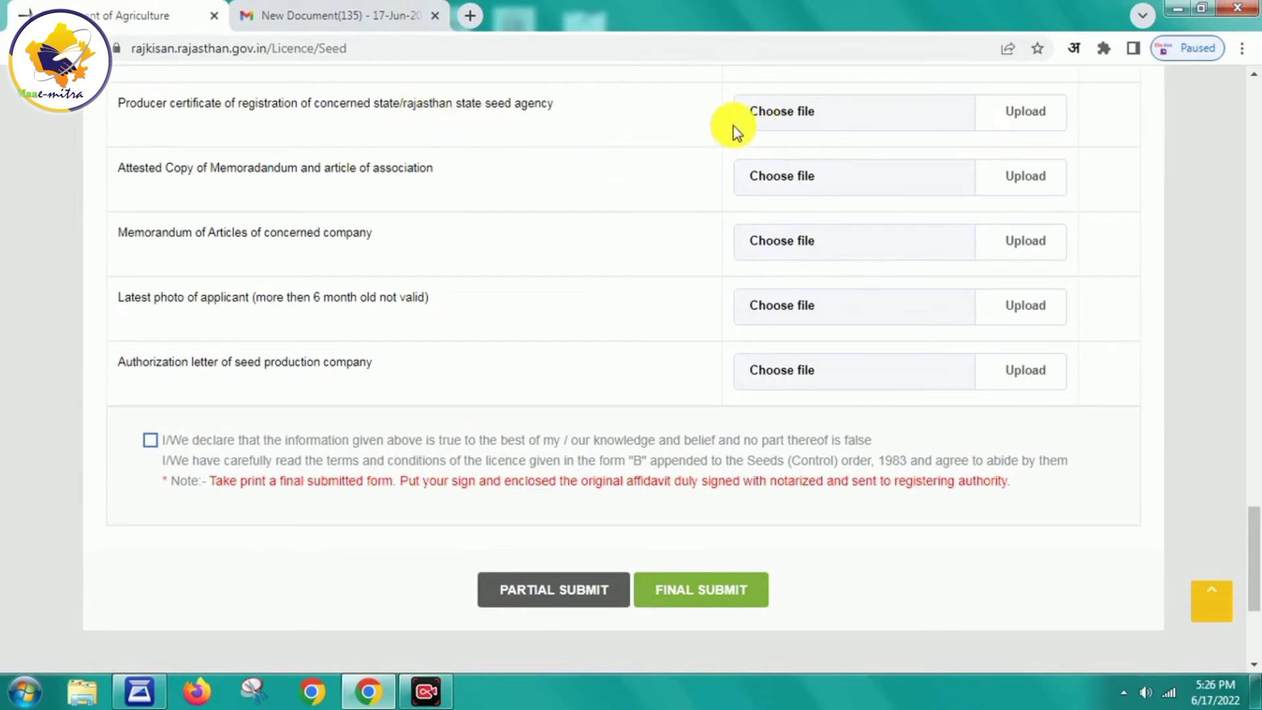
left_click(774, 115)
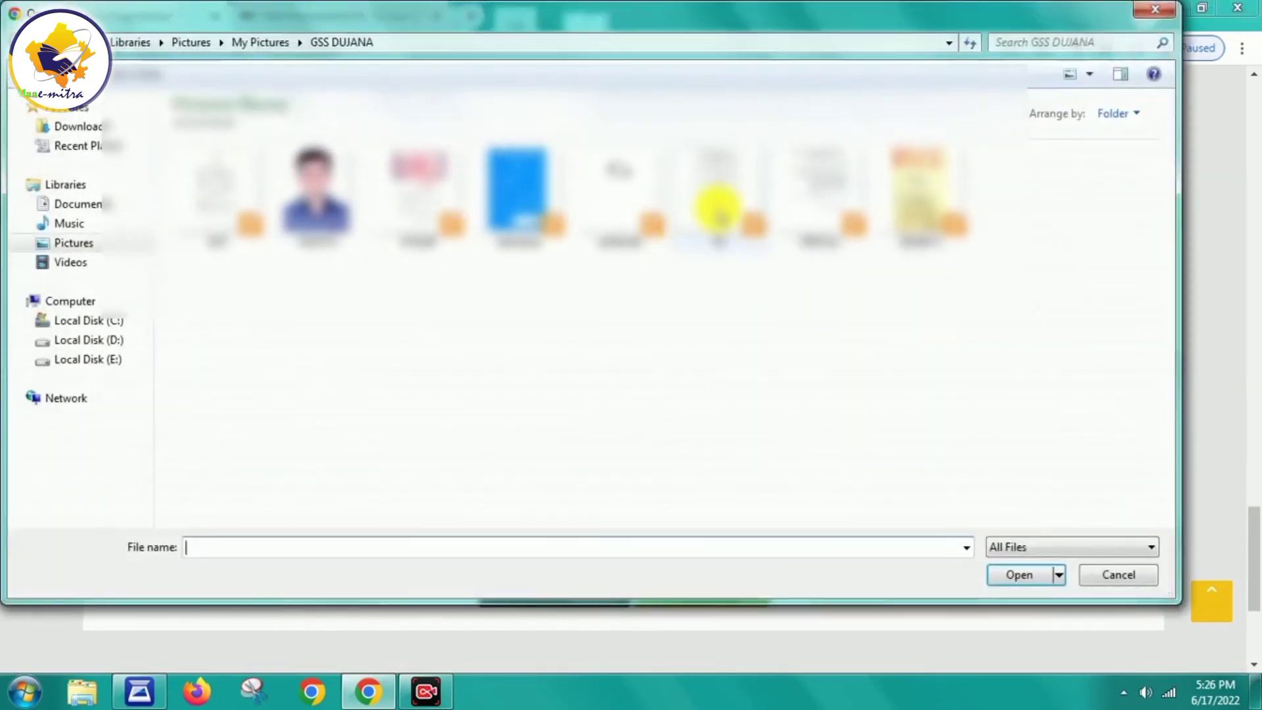
double_click(718, 204)
left_click(1107, 111)
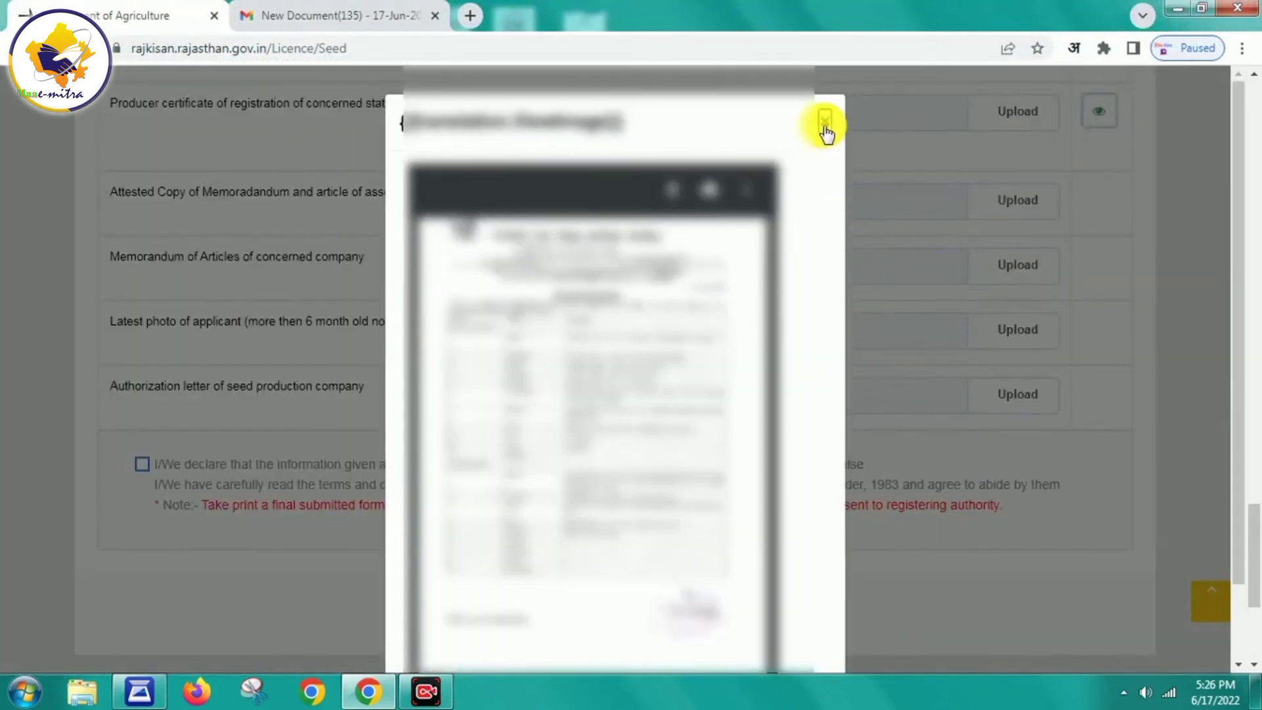
left_click(827, 131)
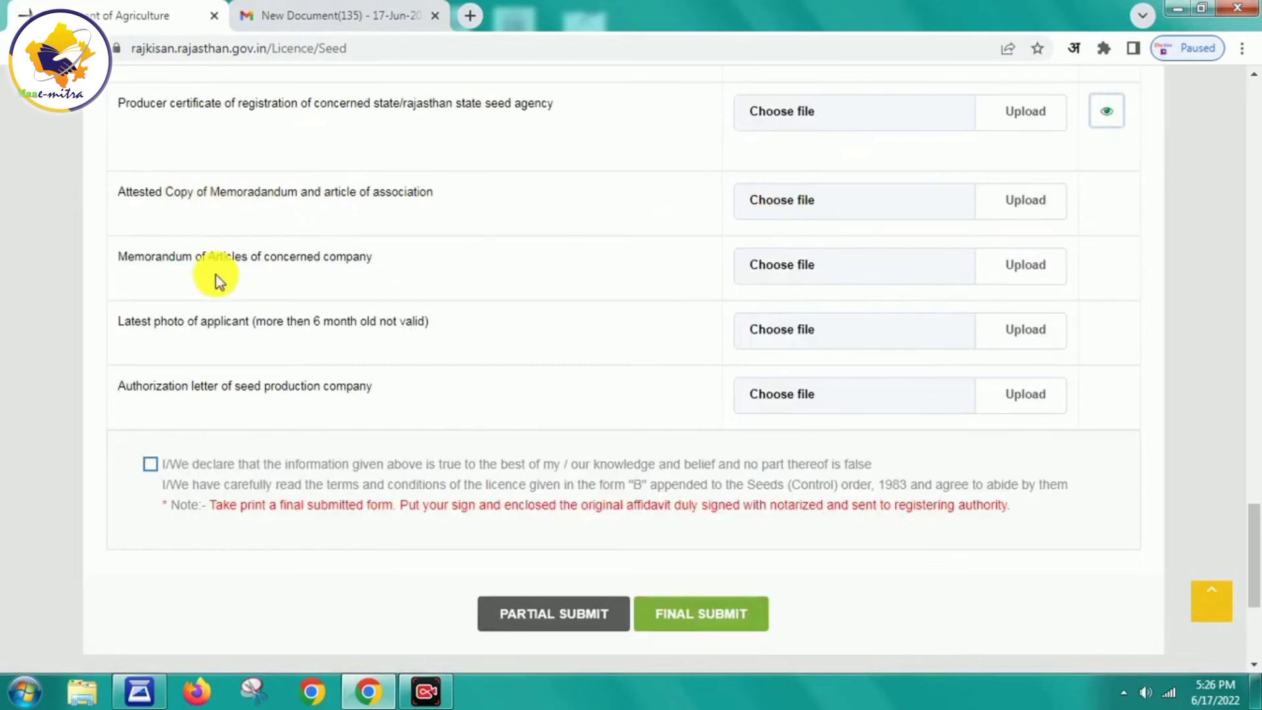
Upload the file PRSTAV as the Memorandum of Articles of concerned company and check it in the preview
left_click(749, 264)
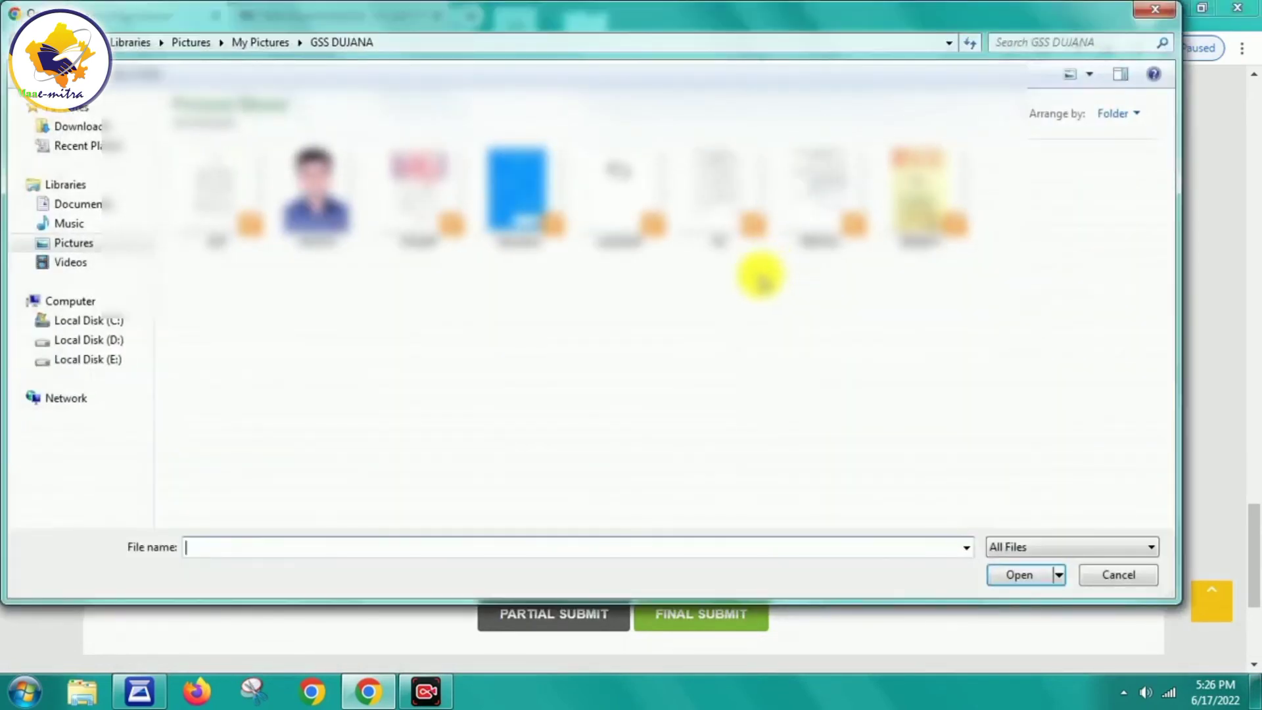
left_click(819, 210)
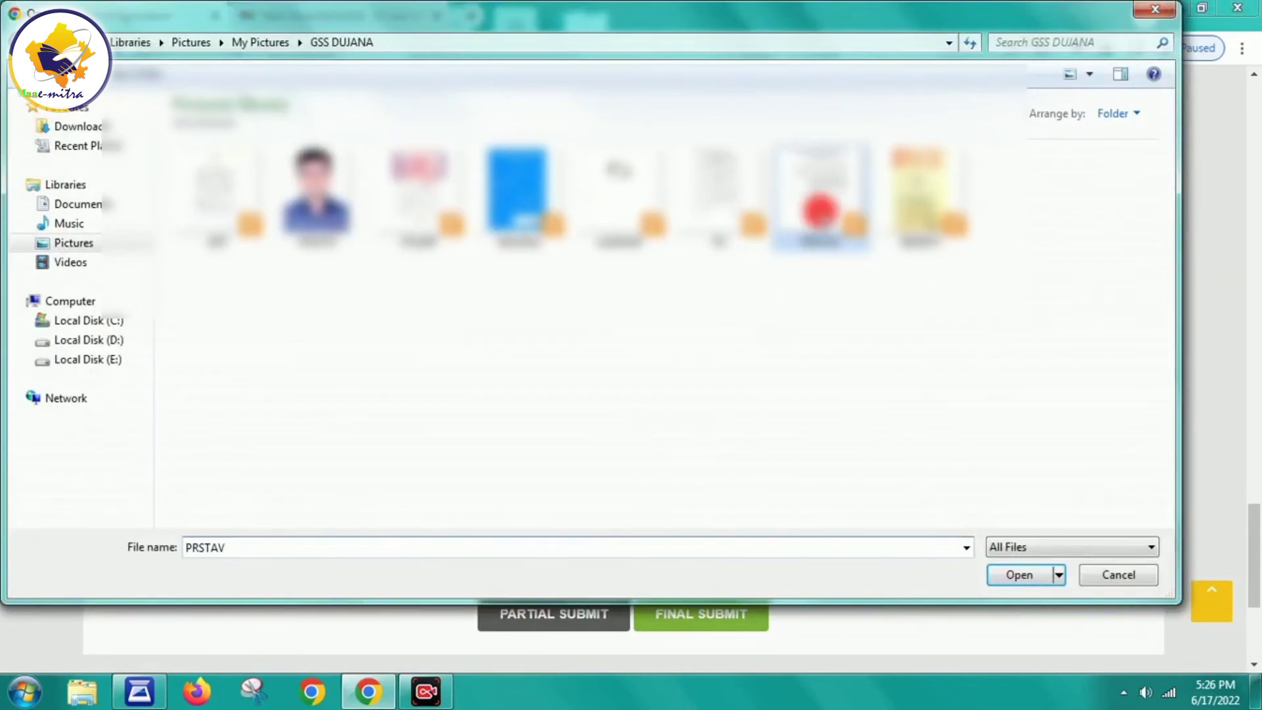
left_click(1027, 575)
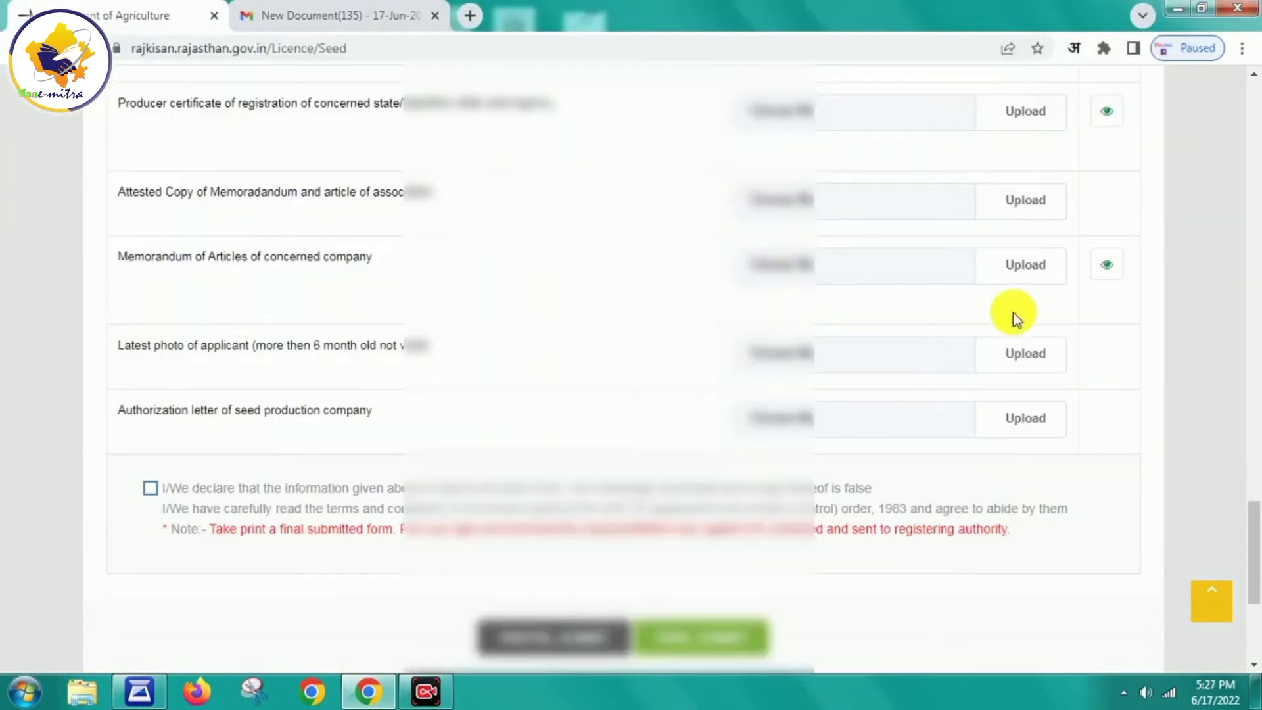
left_click(1103, 268)
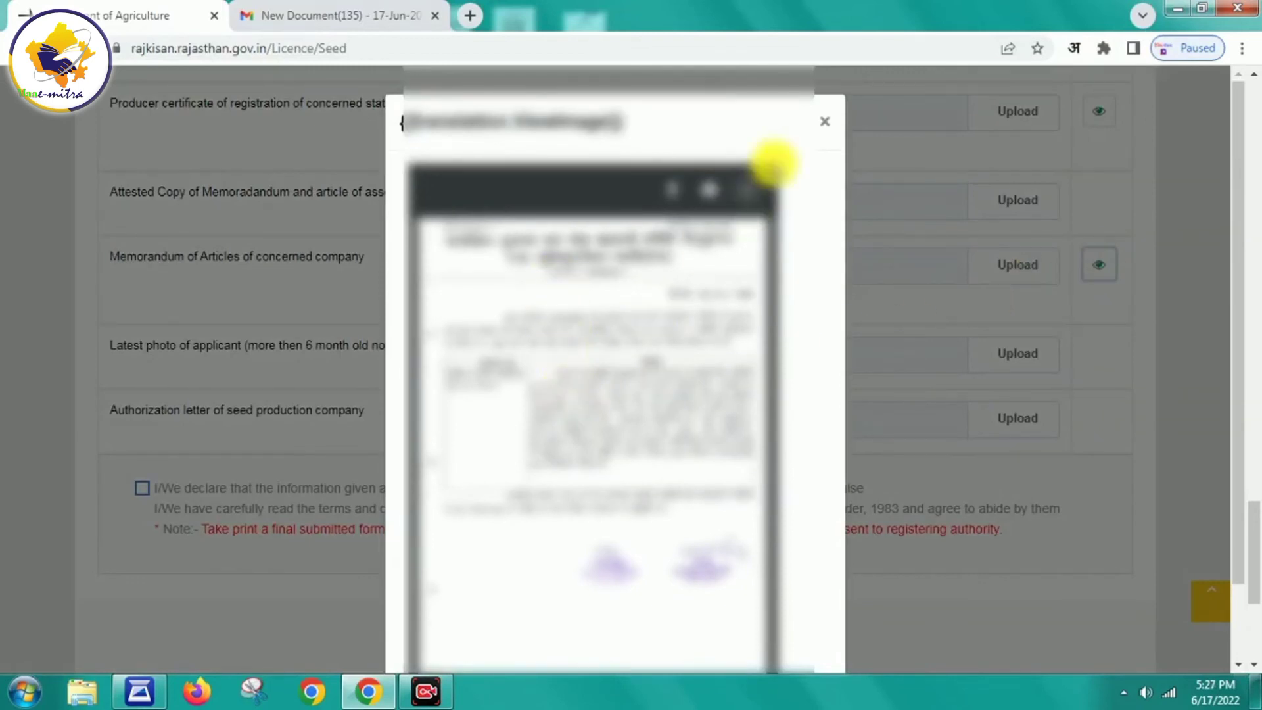
left_click(821, 122)
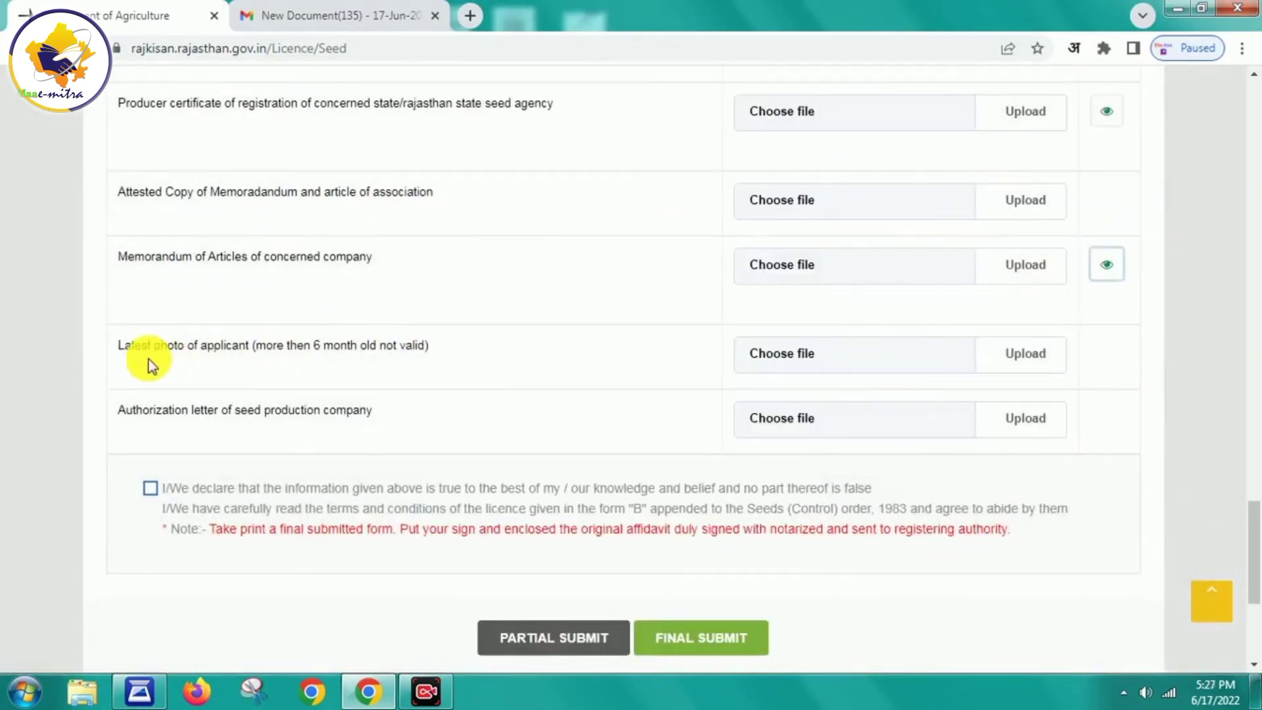
Upload the portrait picture as the Latest photo of applicant and check it in the preview
left_click(788, 362)
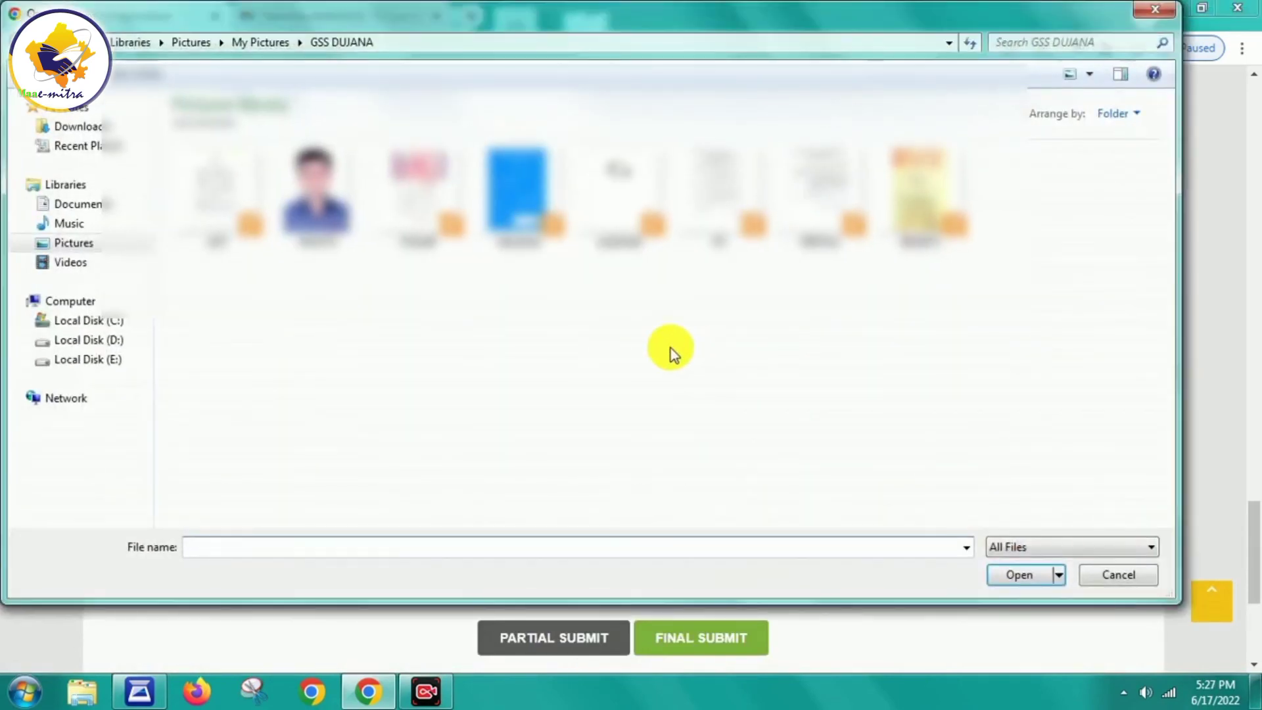
left_click(310, 183)
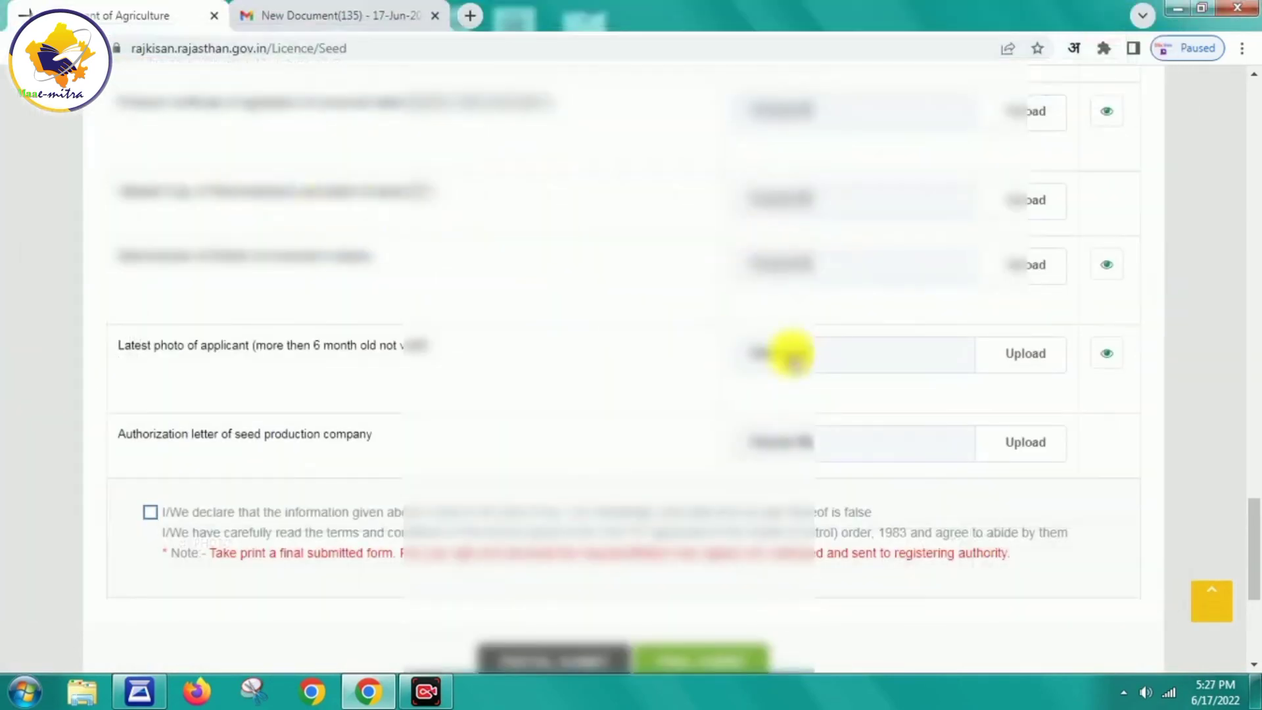
left_click(1107, 355)
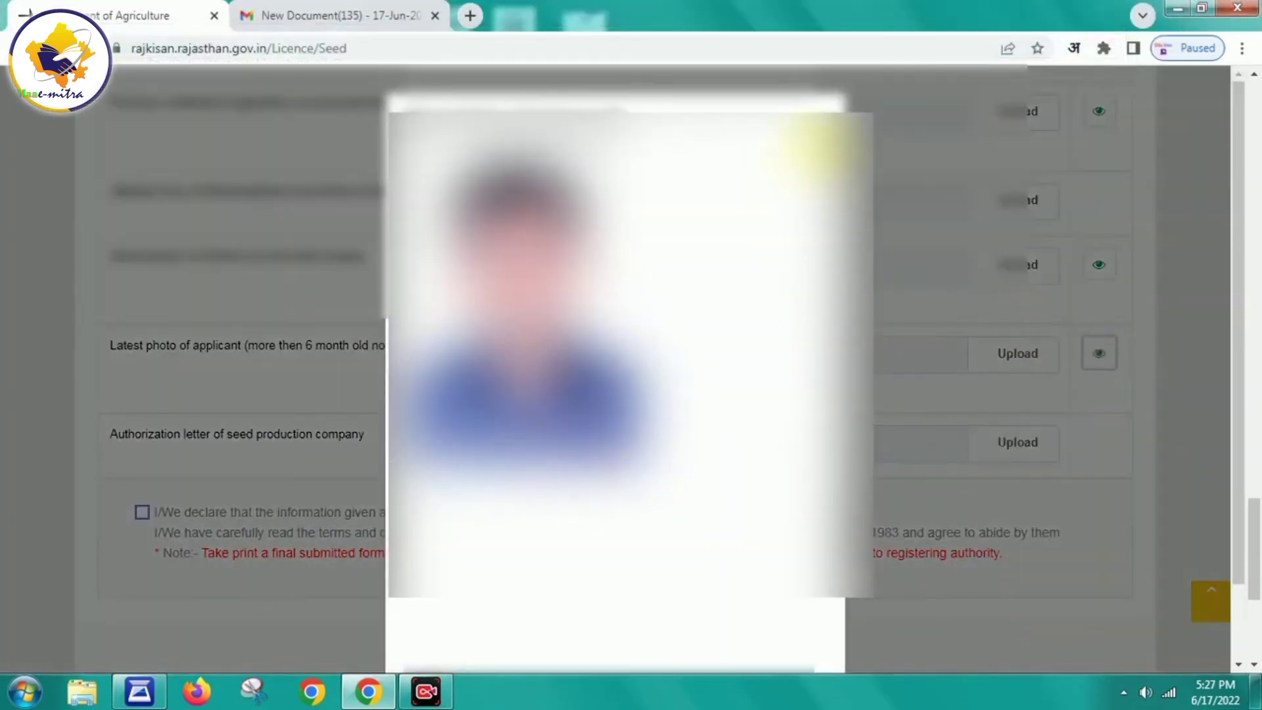
left_click(820, 107)
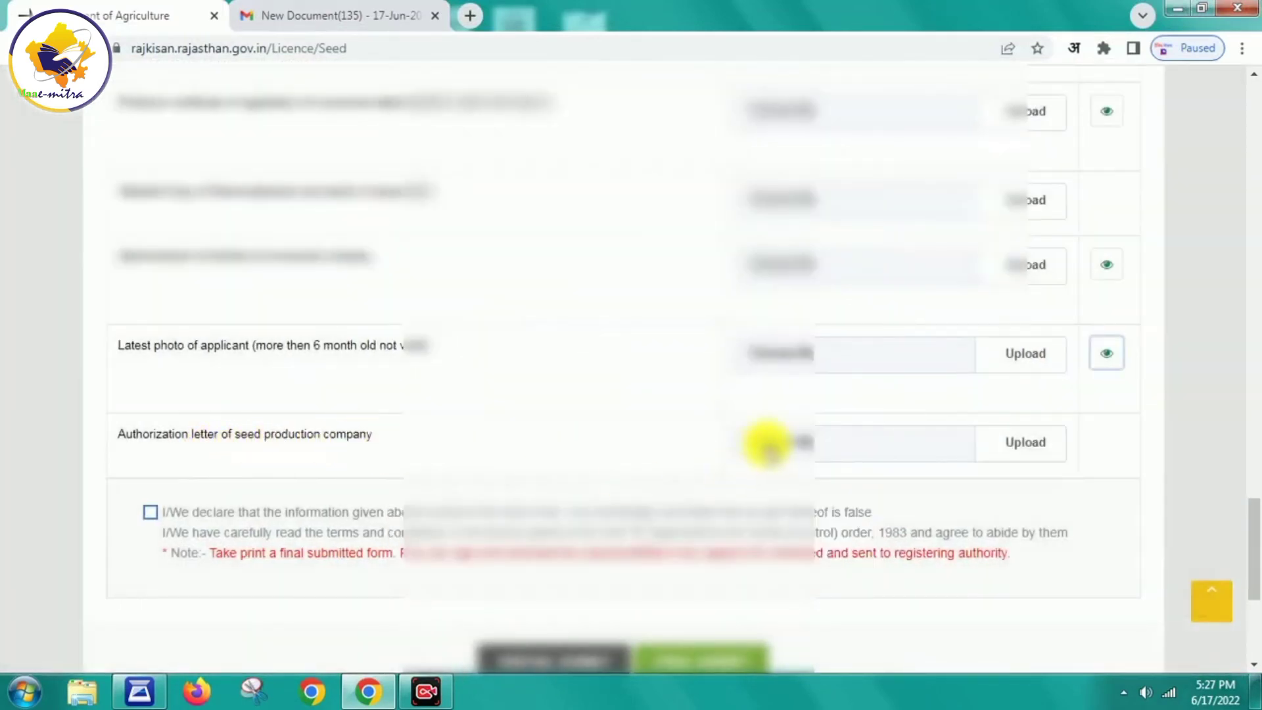
Upload the scanned authorization document as the Authorization letter of seed production company and check it in the preview
left_click(766, 442)
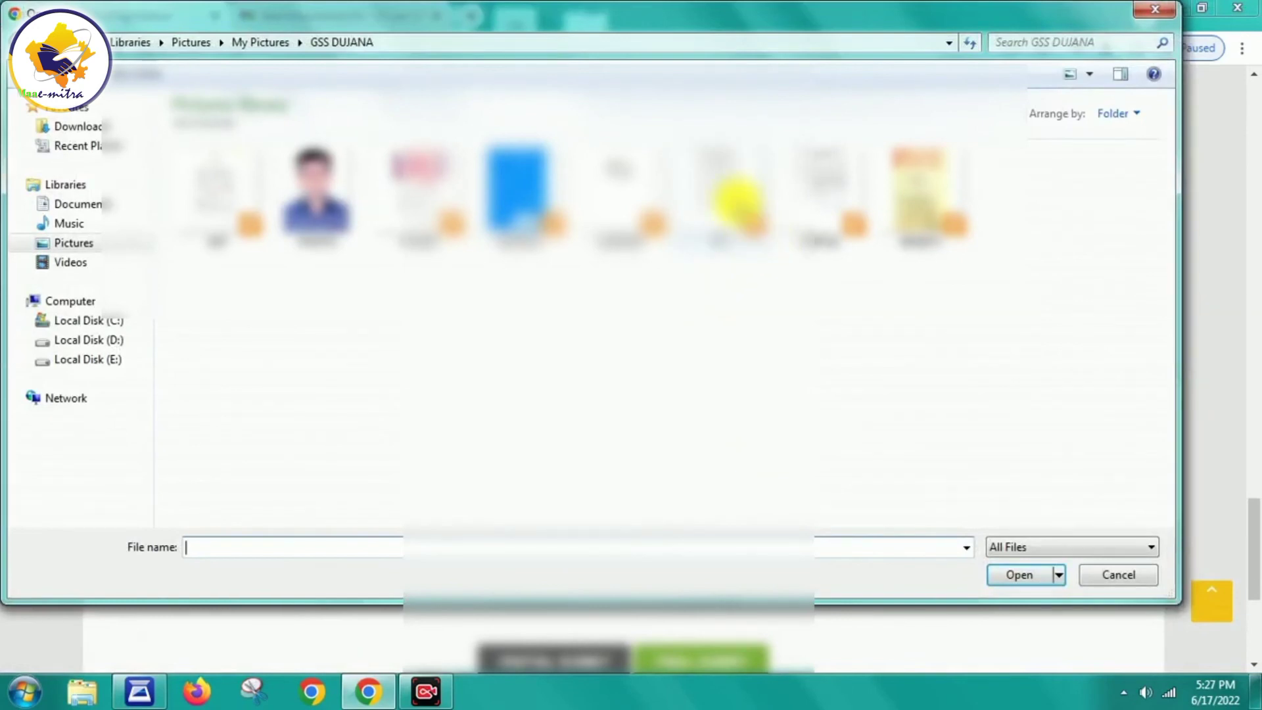
double_click(730, 194)
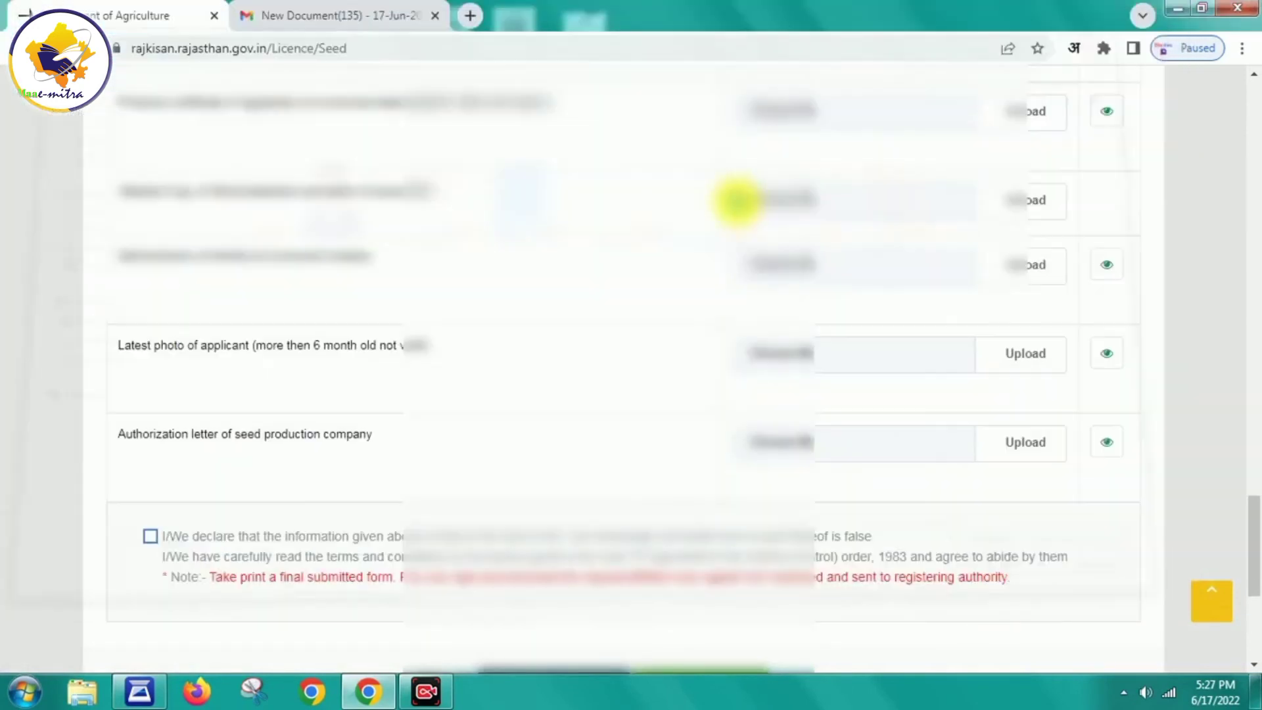
left_click(1108, 445)
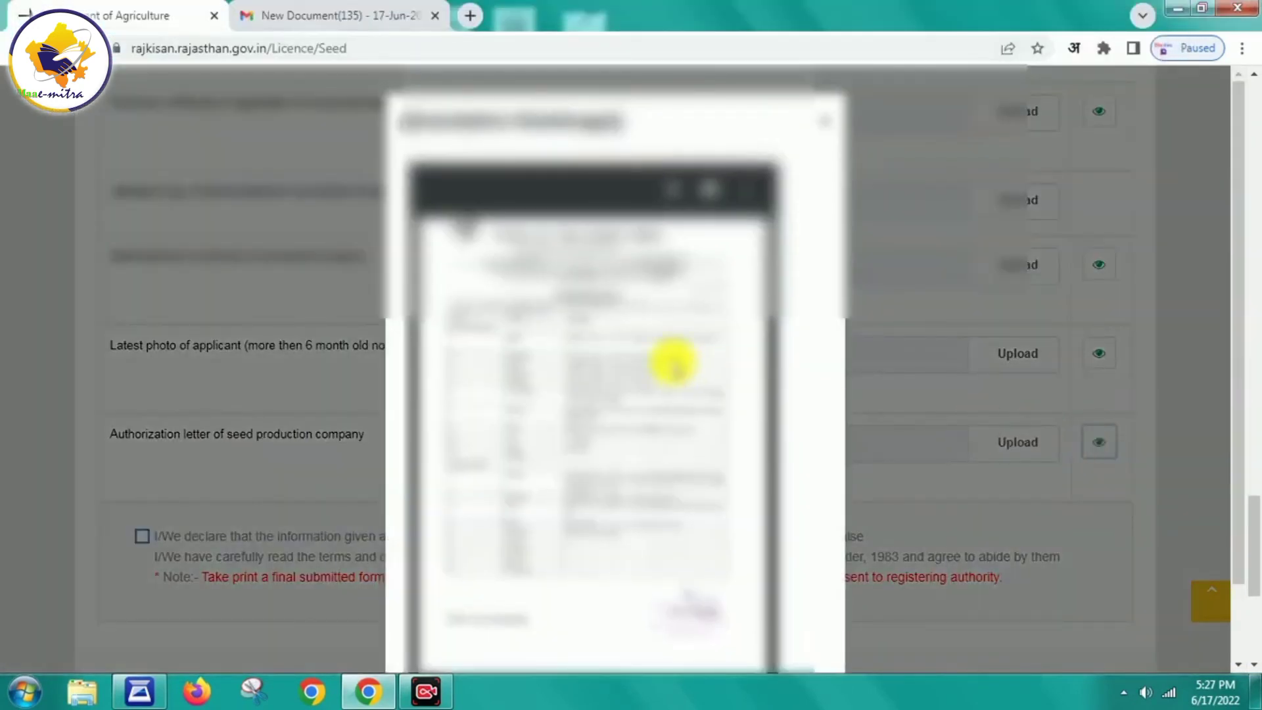
left_click(822, 119)
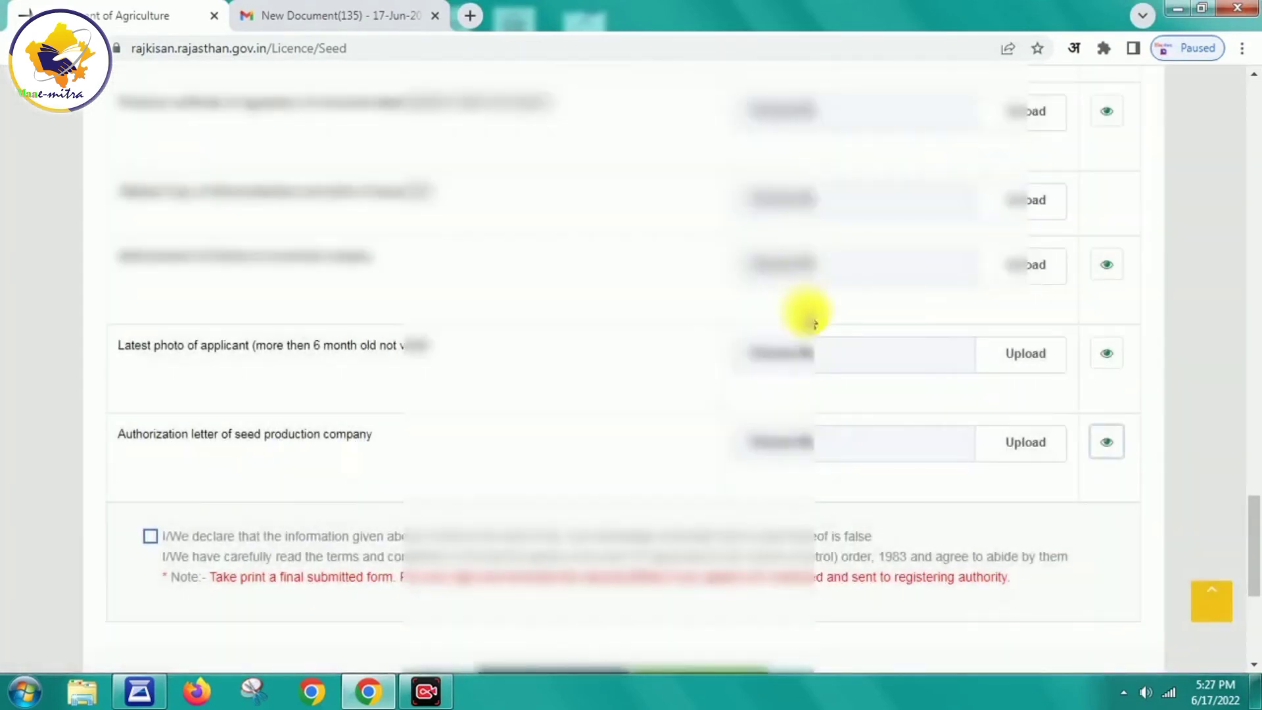
Accept the declaration, then make and confirm the final submission of the seed licence application, saving it to proceed to payment
scroll(1119, 512, "down", 4)
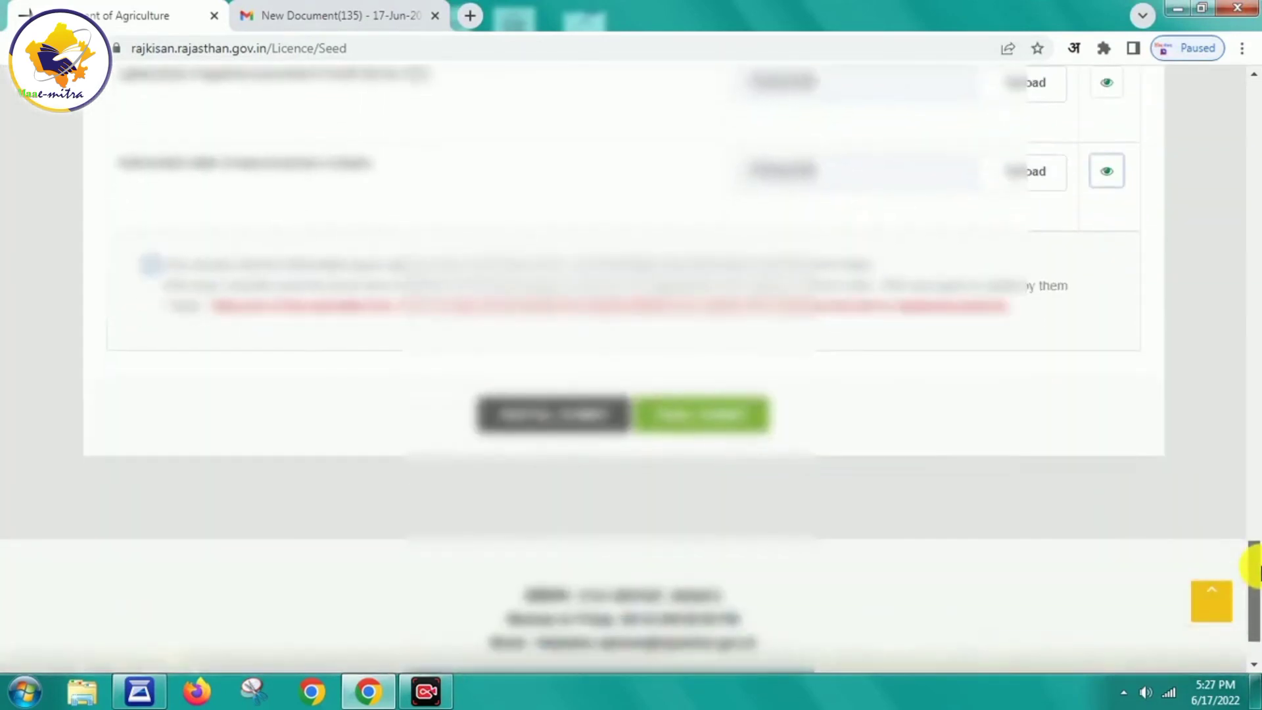
scroll(1257, 580, "up", 1)
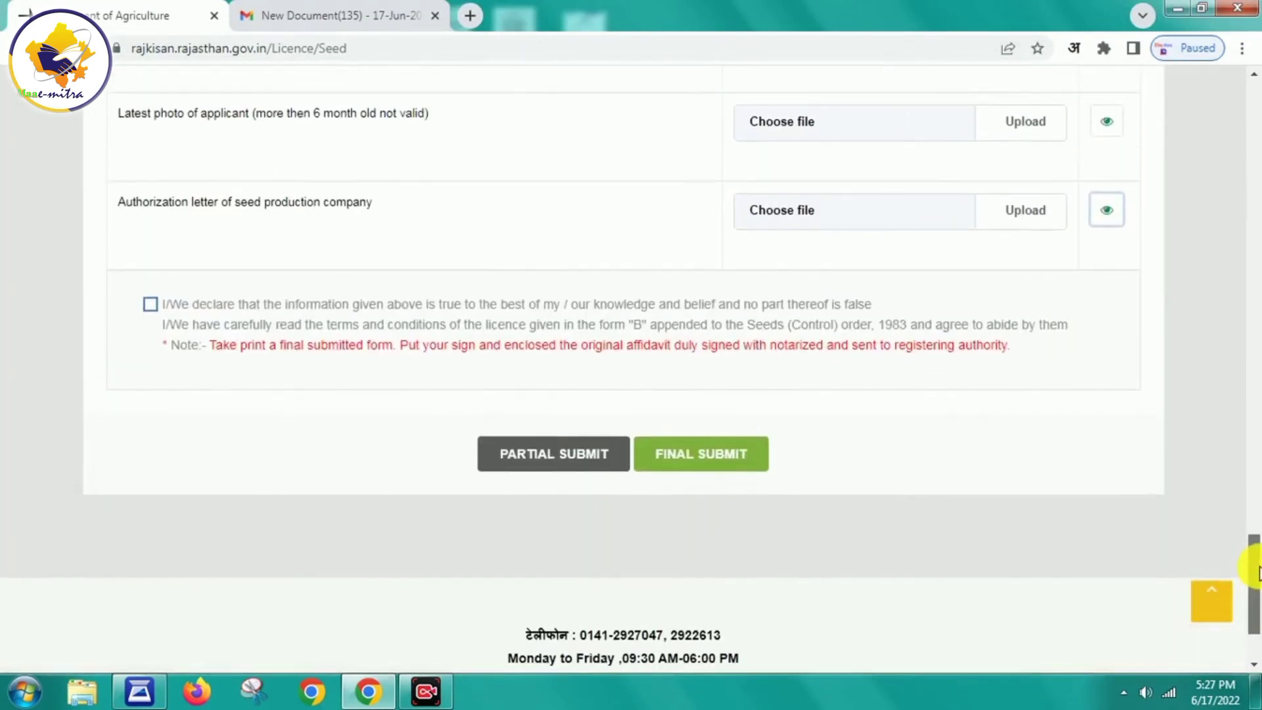
left_click(149, 310)
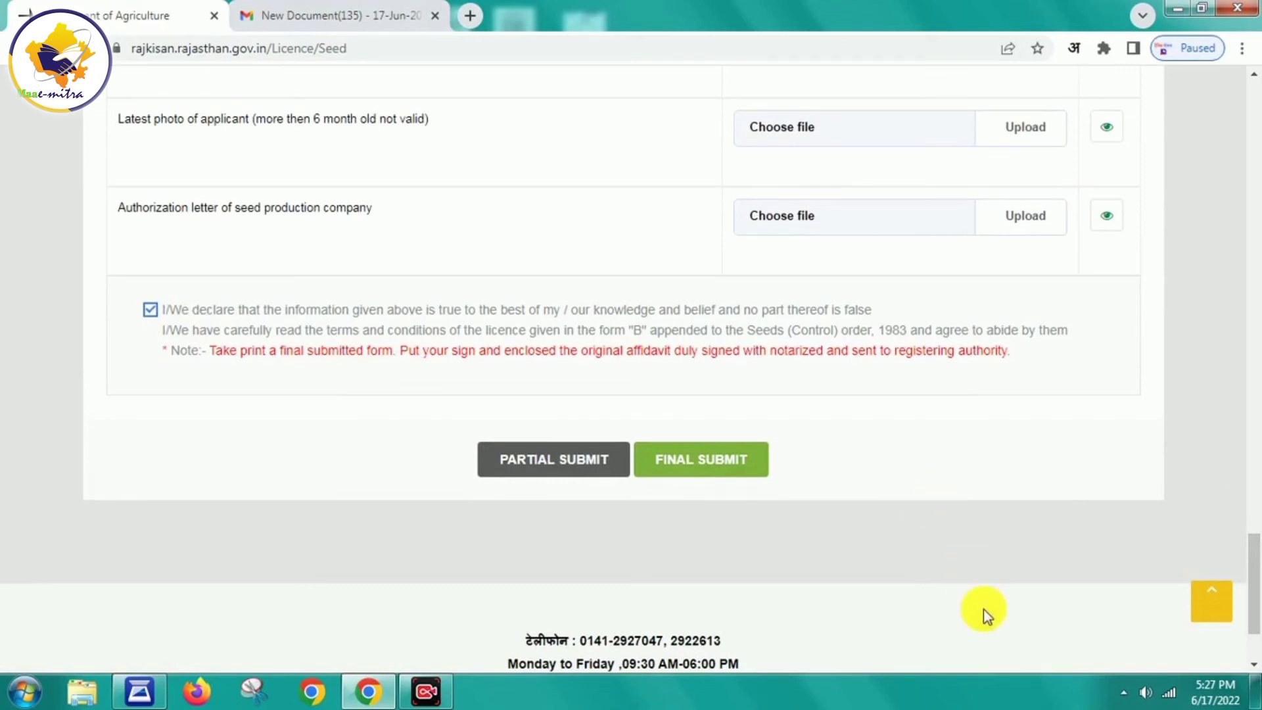
scroll(941, 620, "down", 1)
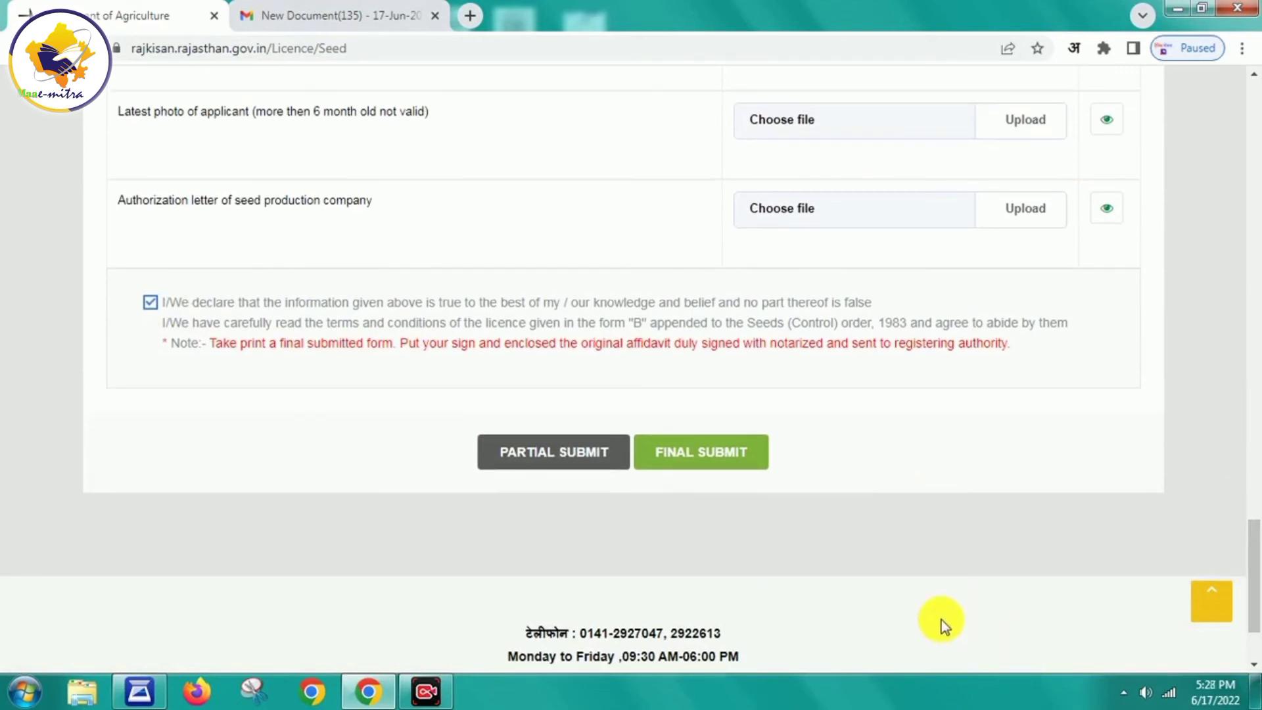
left_click(701, 462)
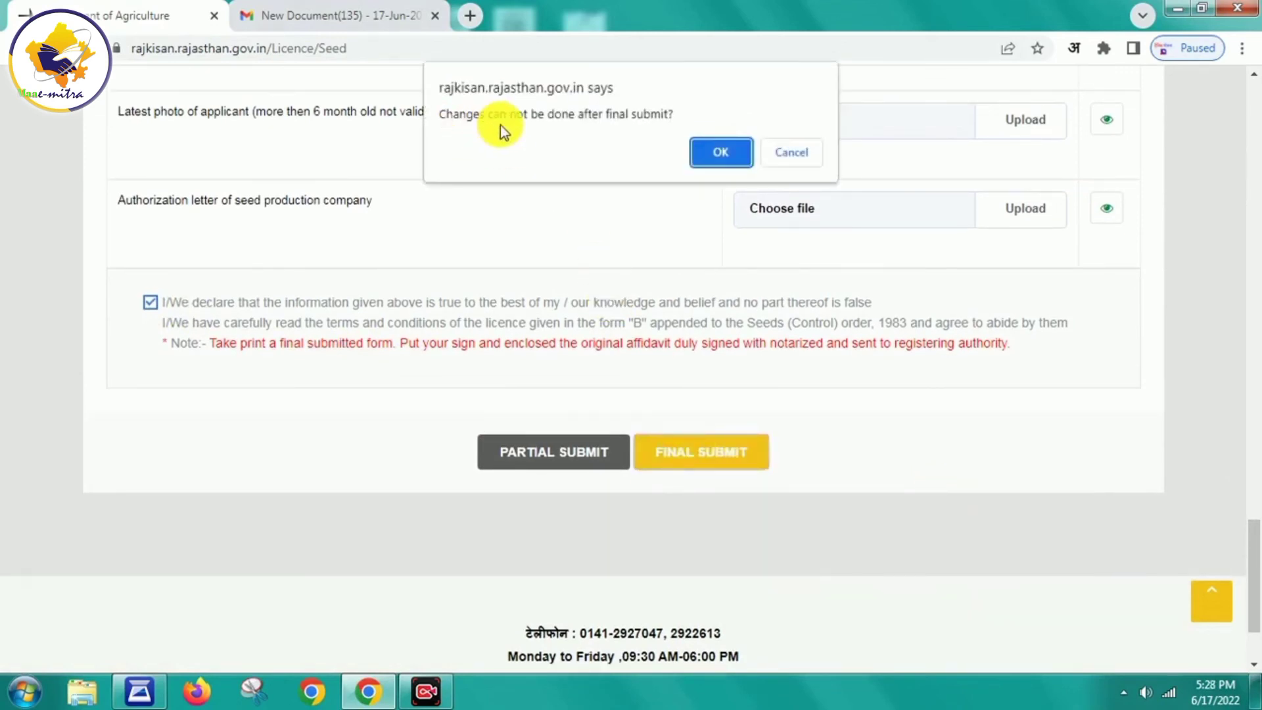
left_click(706, 143)
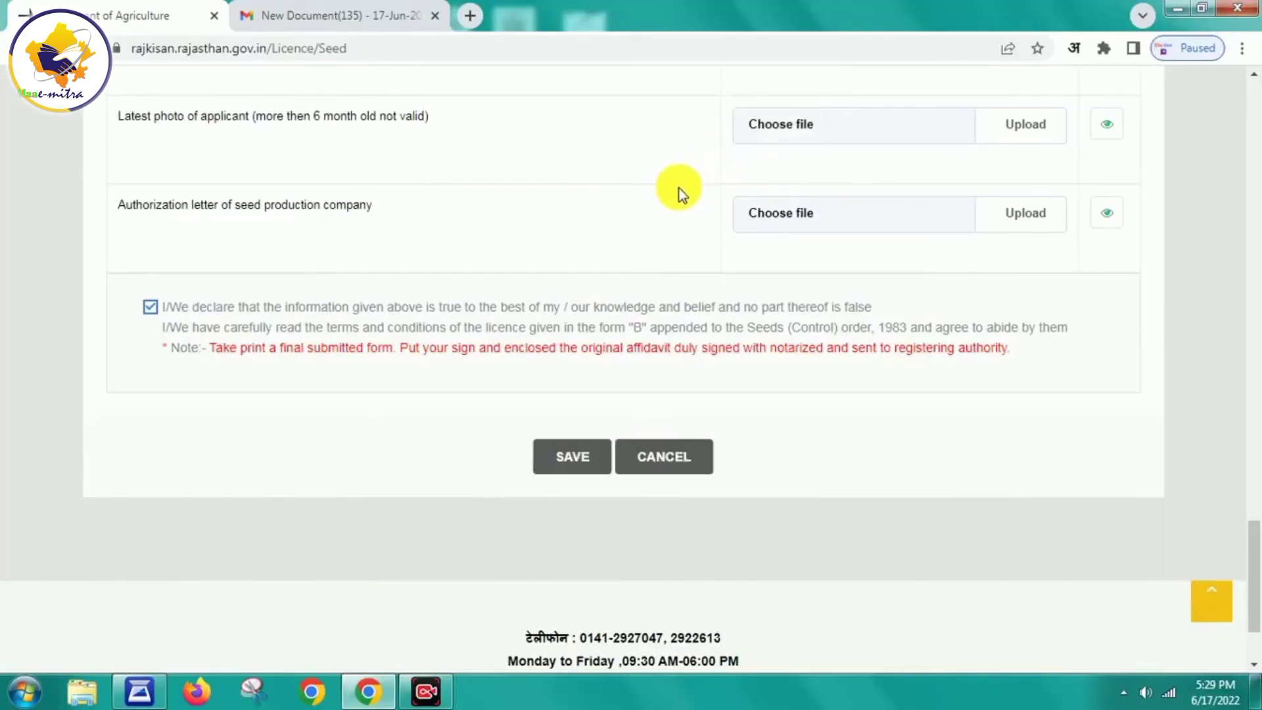
left_click(577, 460)
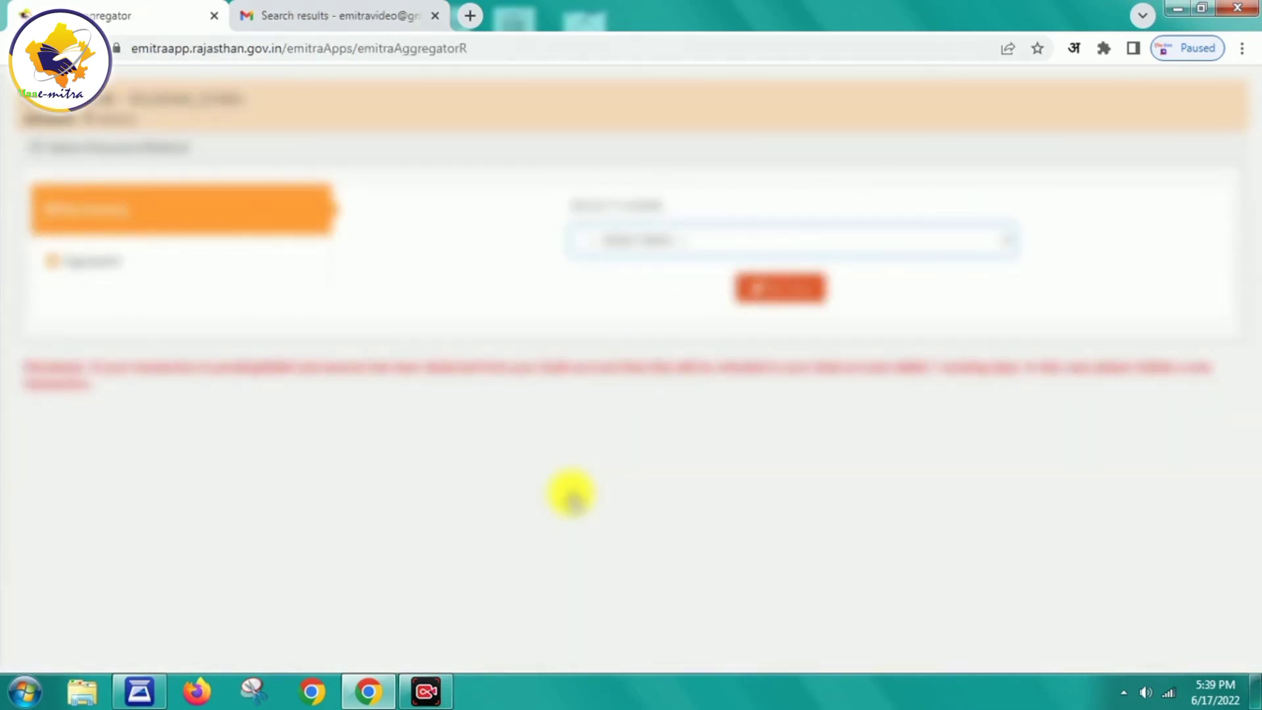
Pay the application fee with the Aggregator payment method, choosing the gateway for all cards, net banking, wallet, UPI and QR
left_click(183, 261)
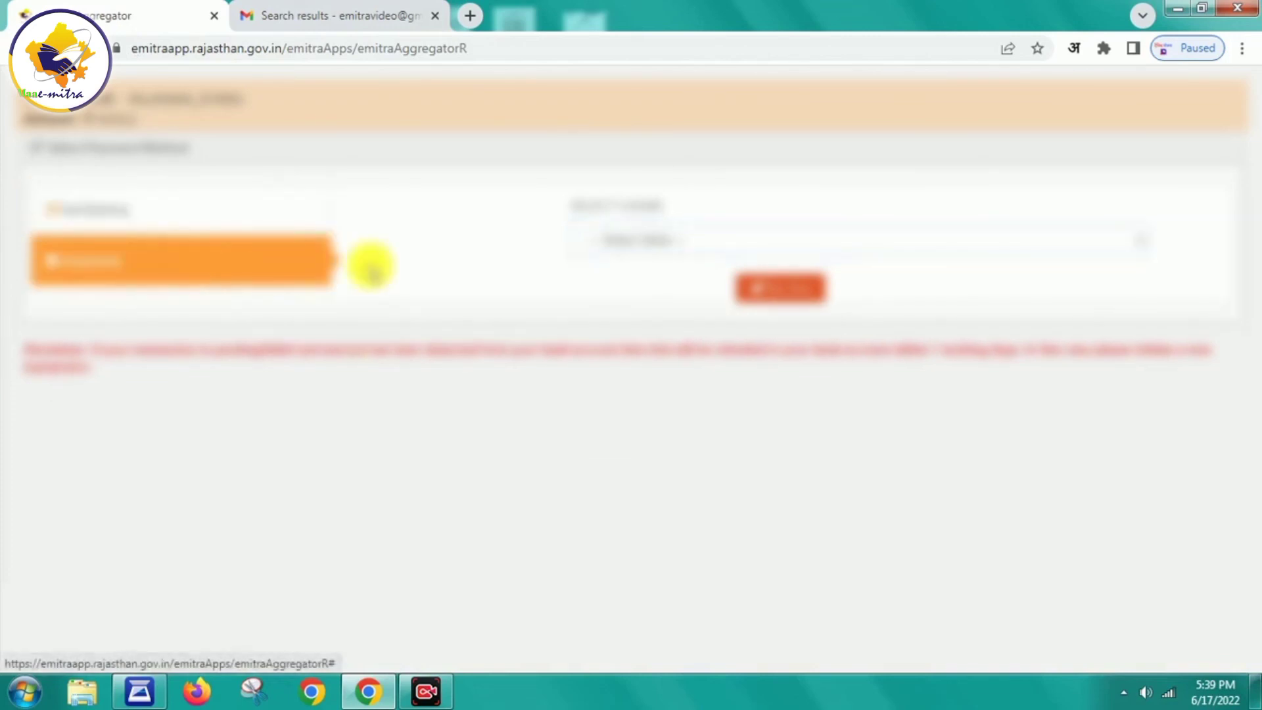
left_click(688, 244)
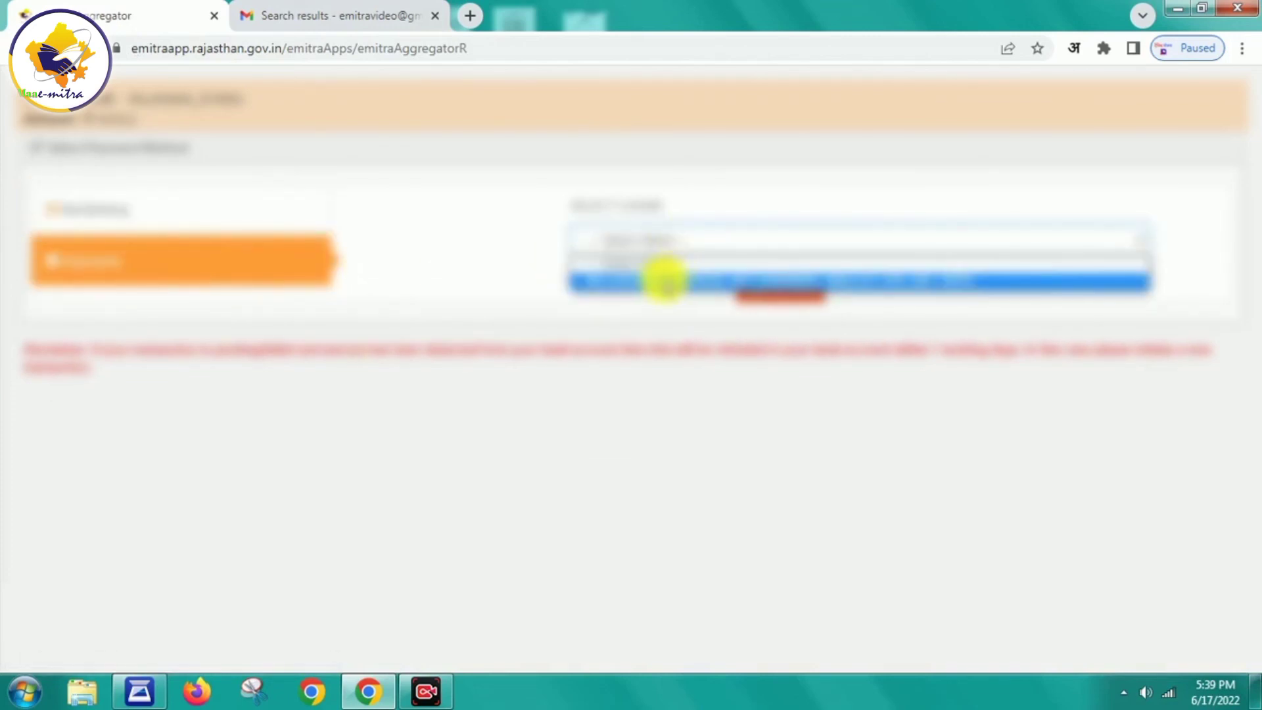
left_click(662, 273)
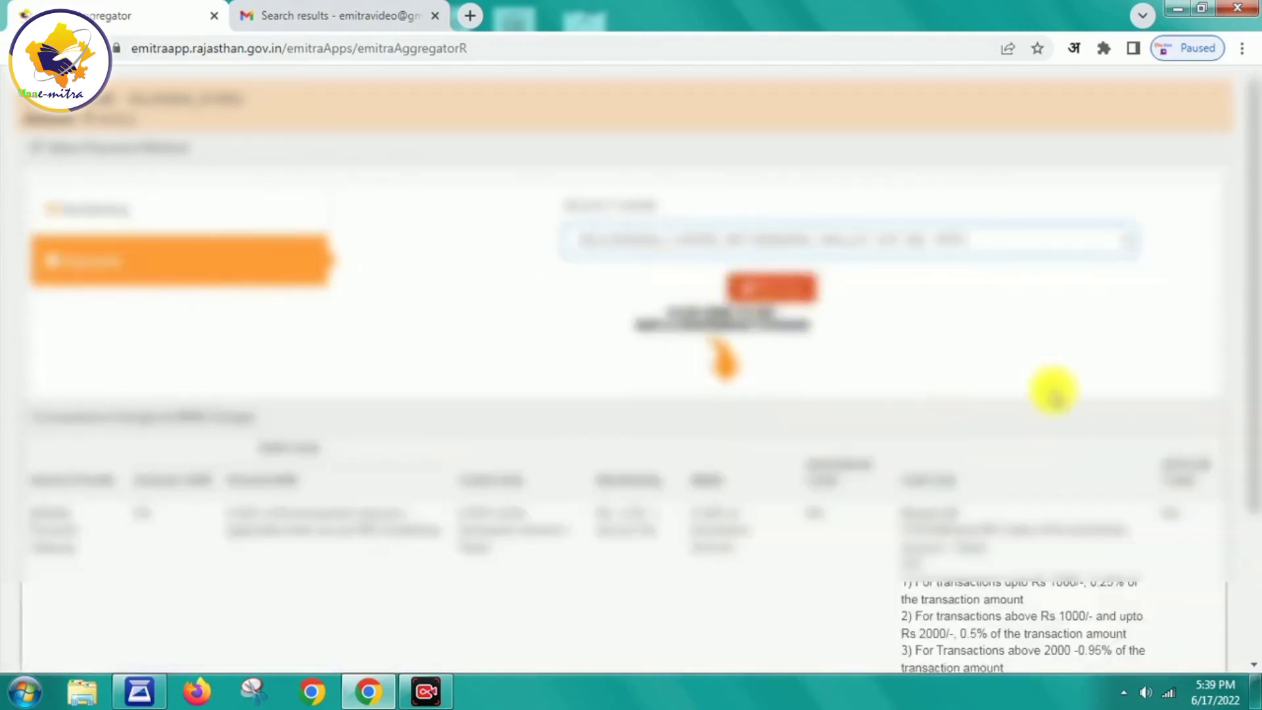
mouse_move(1256, 361)
left_mouse_down()
mouse_move(1256, 519)
mouse_move(1253, 352)
left_mouse_up()
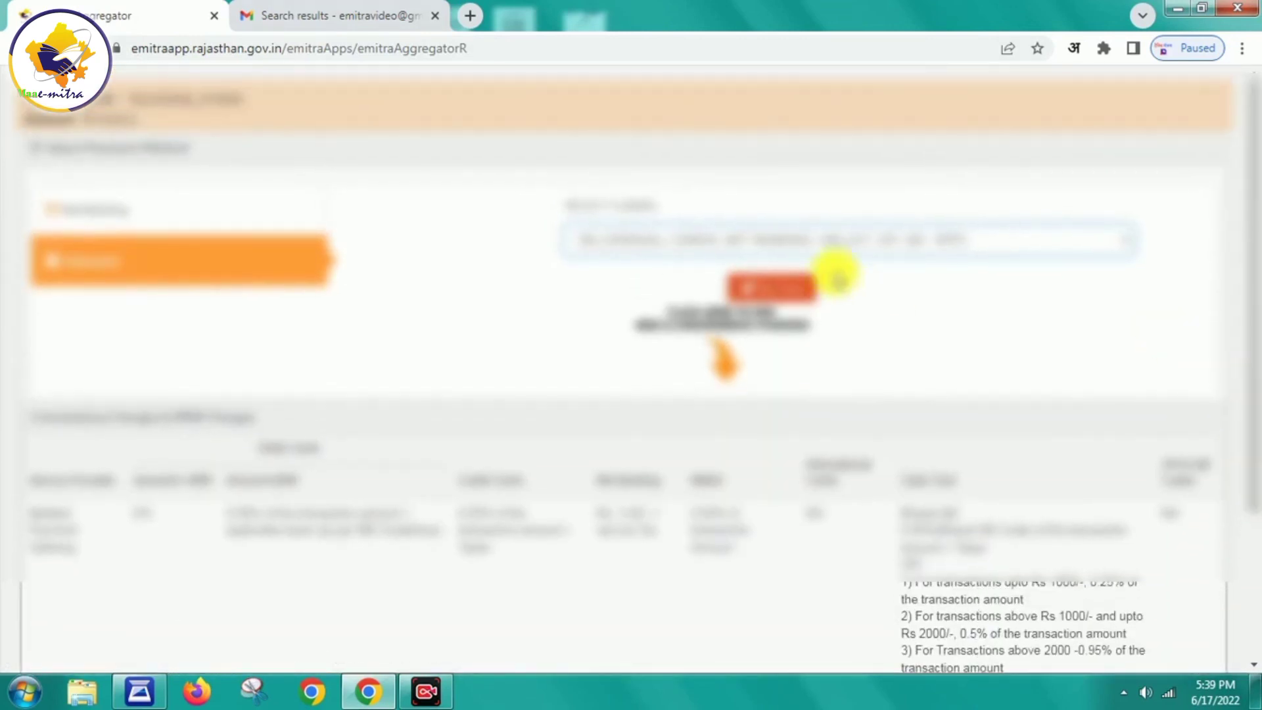
left_click(797, 282)
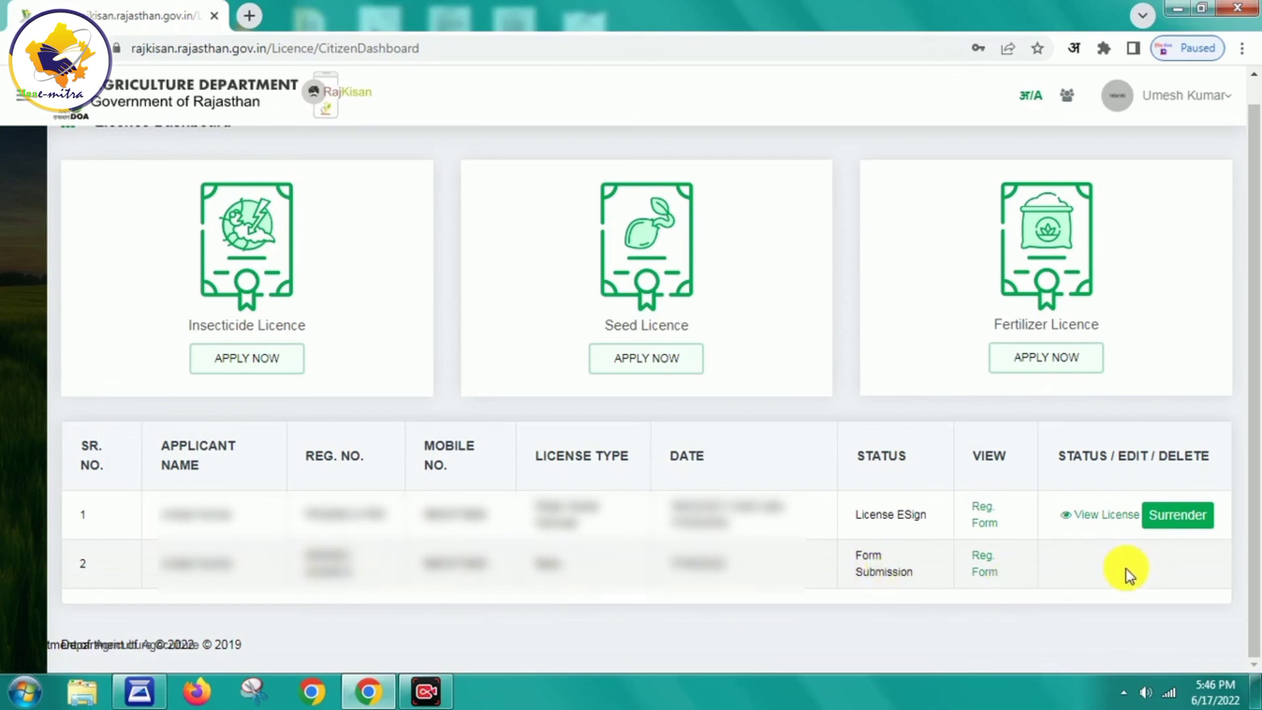
Open the registration form of the application with Form Submission status and print it at a custom scale of 90
left_click(981, 570)
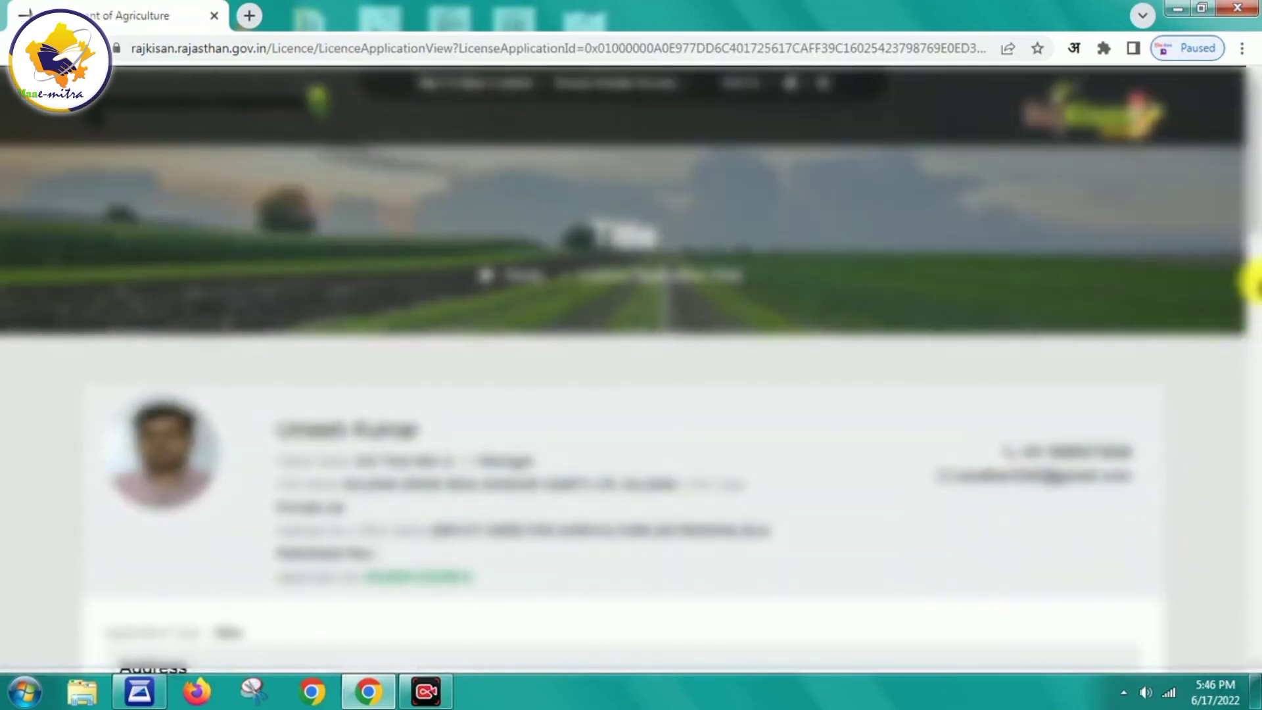
left_click_drag(1245, 203, 1254, 592)
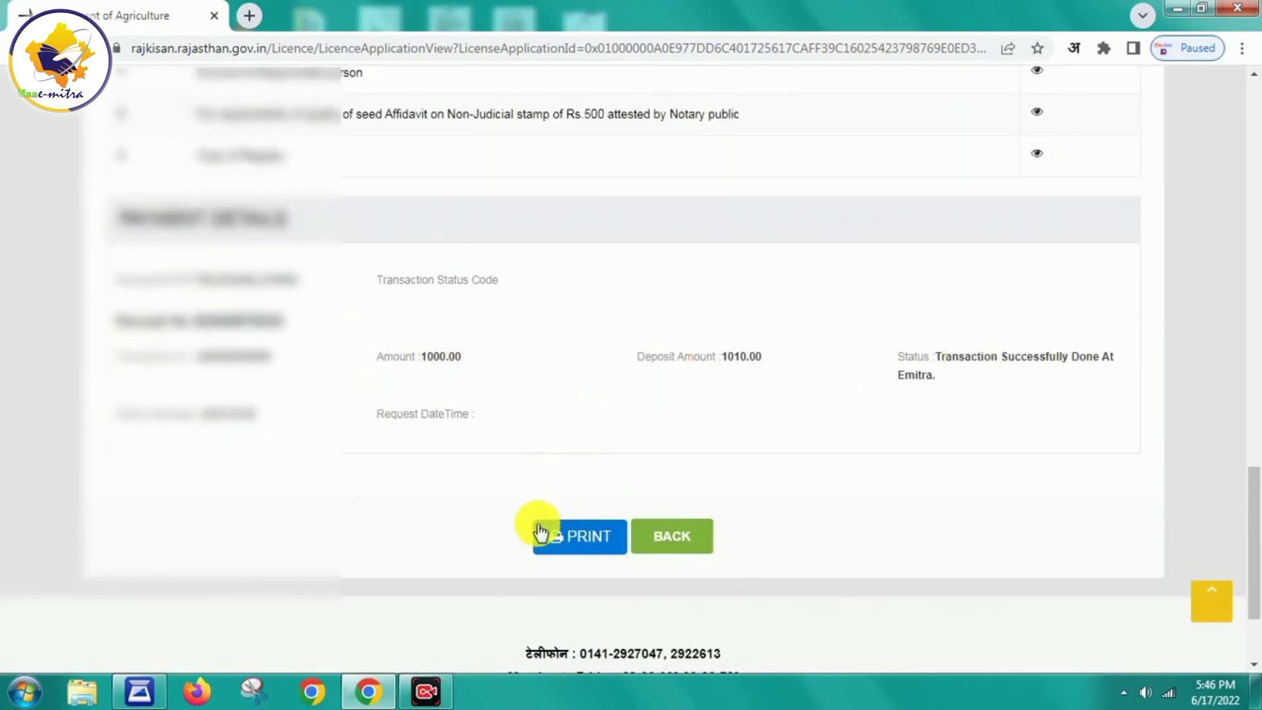
left_click(596, 538)
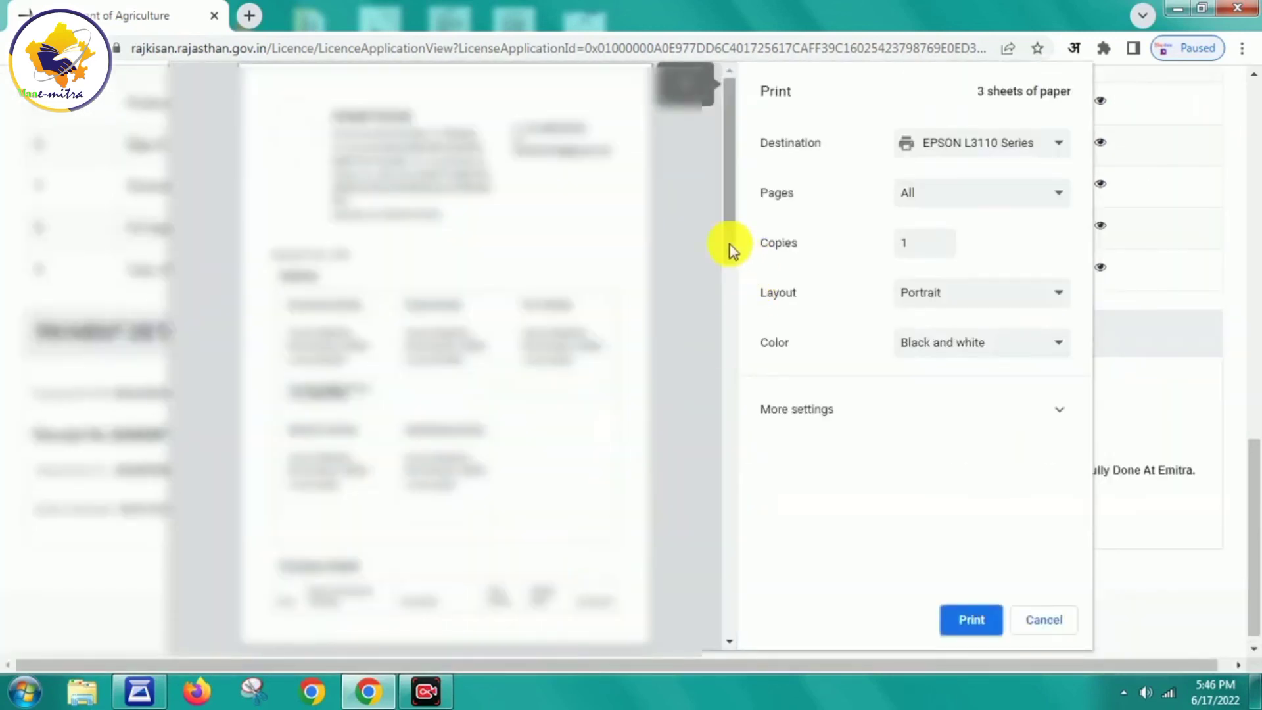
left_click_drag(727, 247, 714, 600)
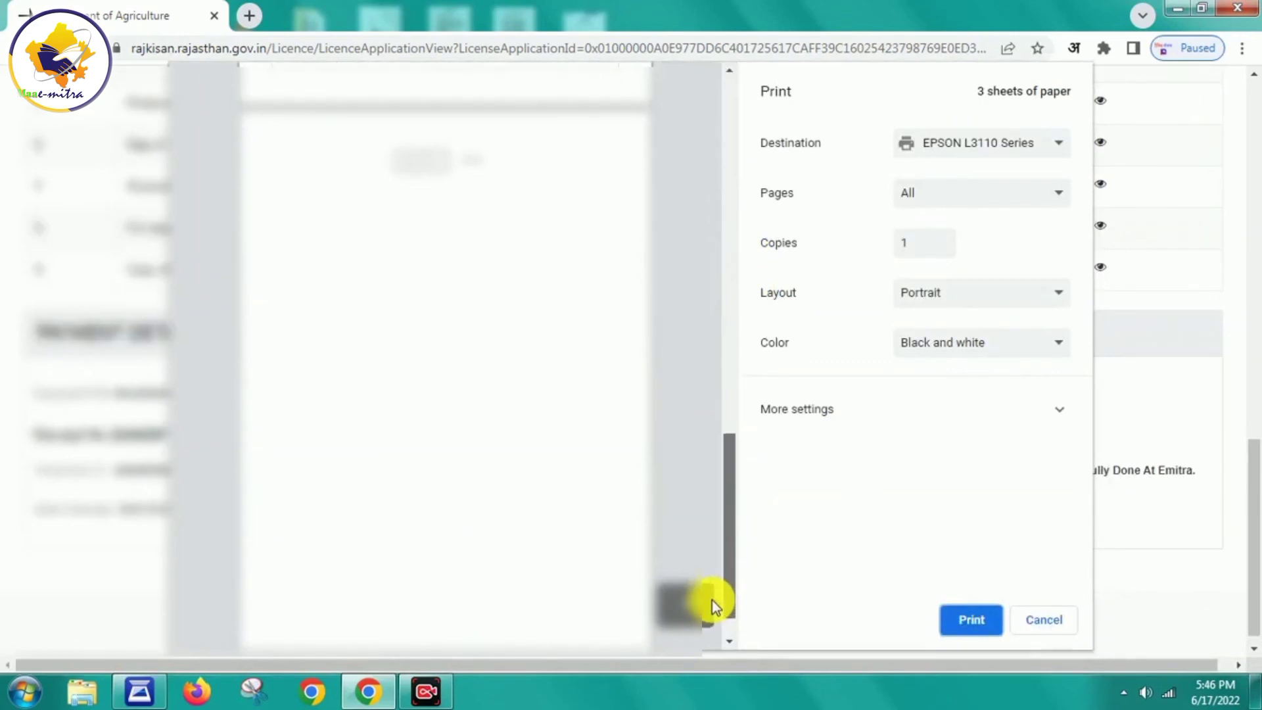
left_click(825, 420)
left_click_drag(1084, 398, 1084, 485)
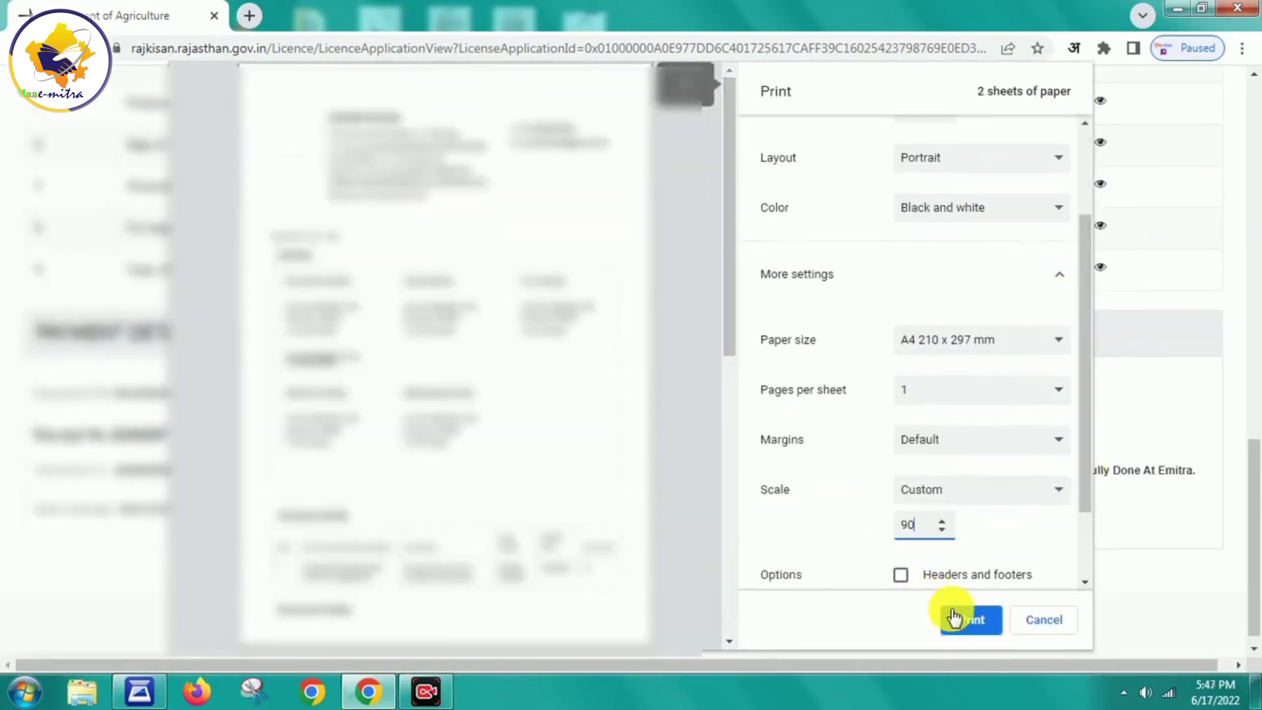
left_click(954, 618)
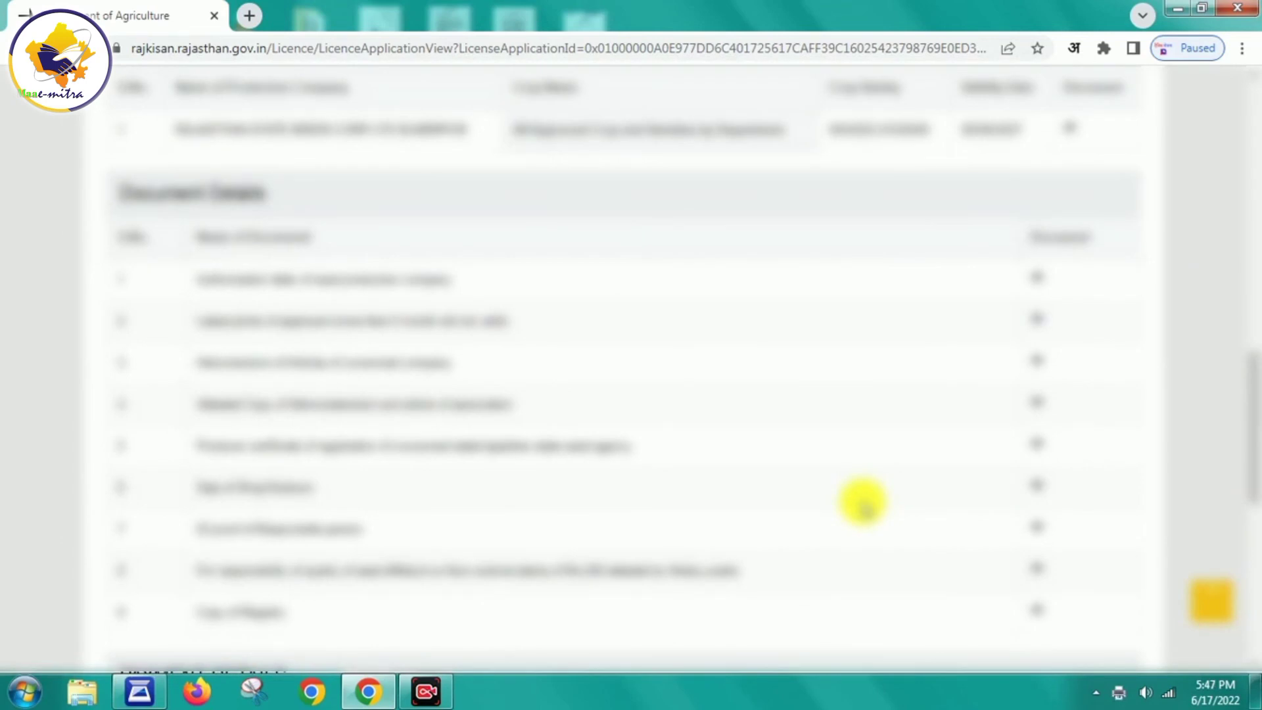
left_click_drag(1248, 431, 1249, 152)
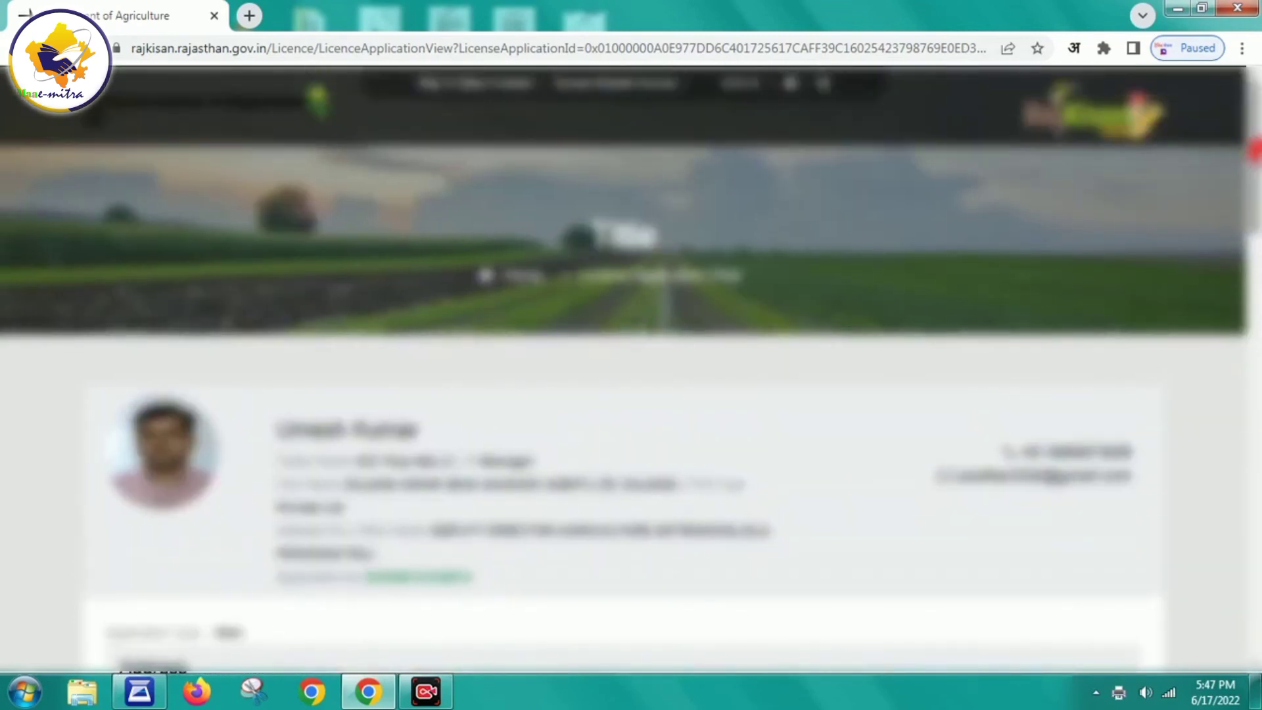